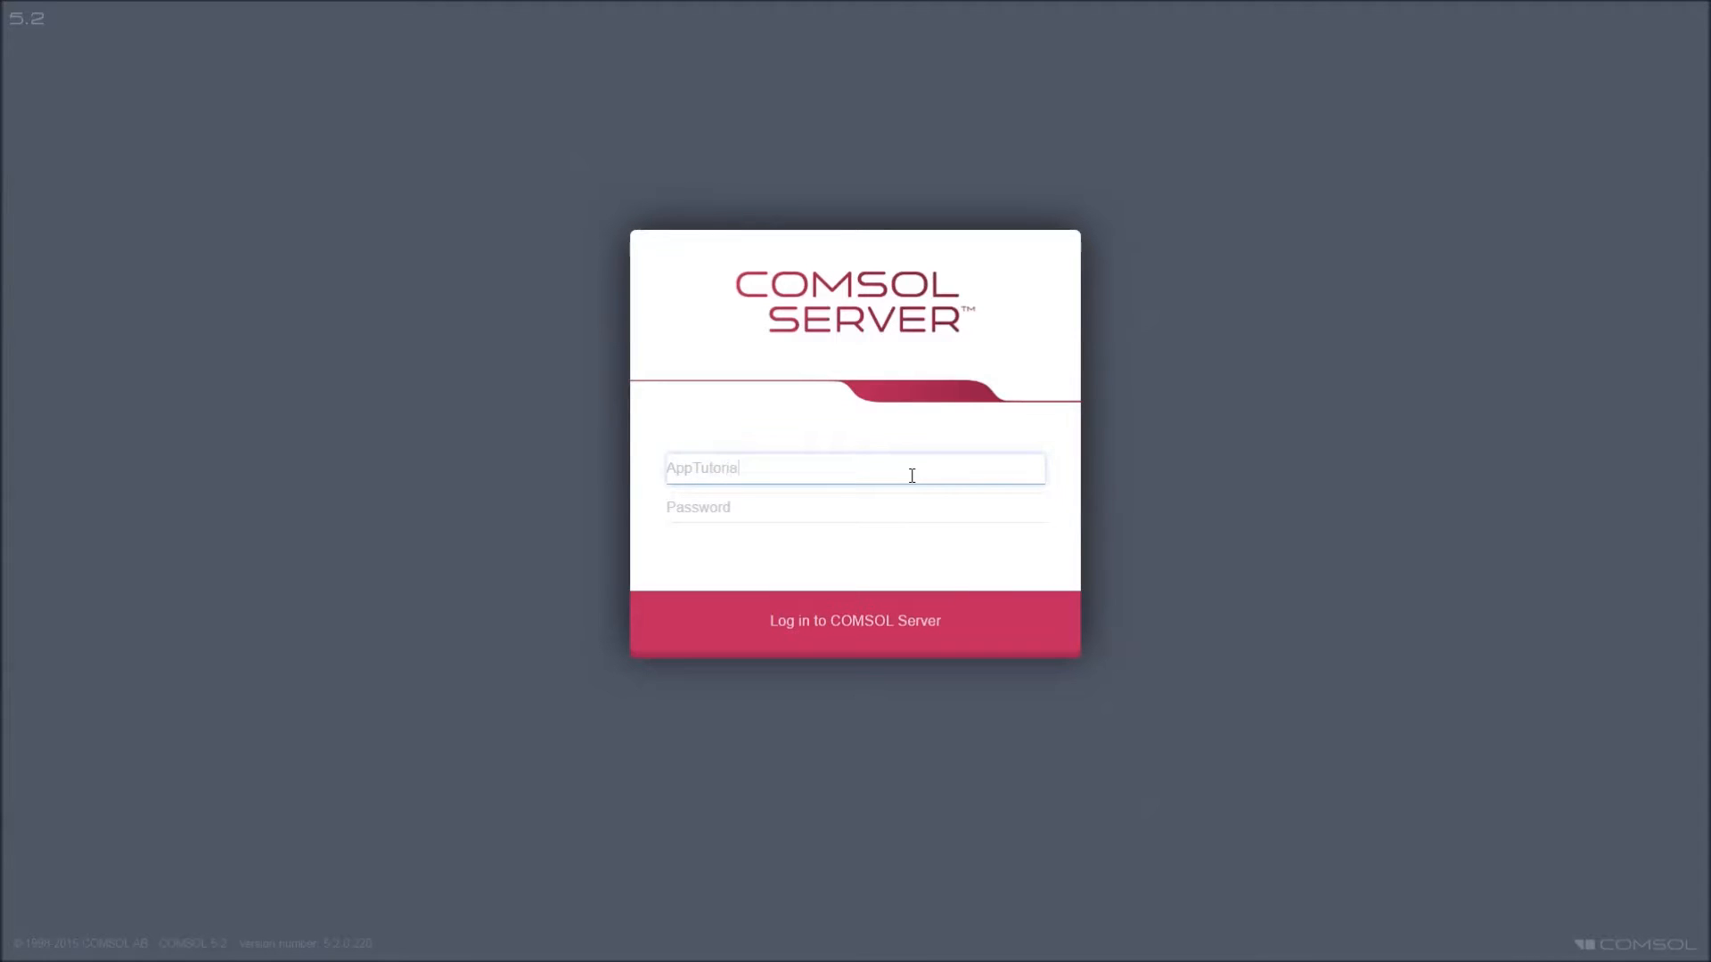
Enter the user name and the account password, and log in to COMSOL Server.
{"action": "key", "text": "Tab"}
{"action": "type", "text": "a"}
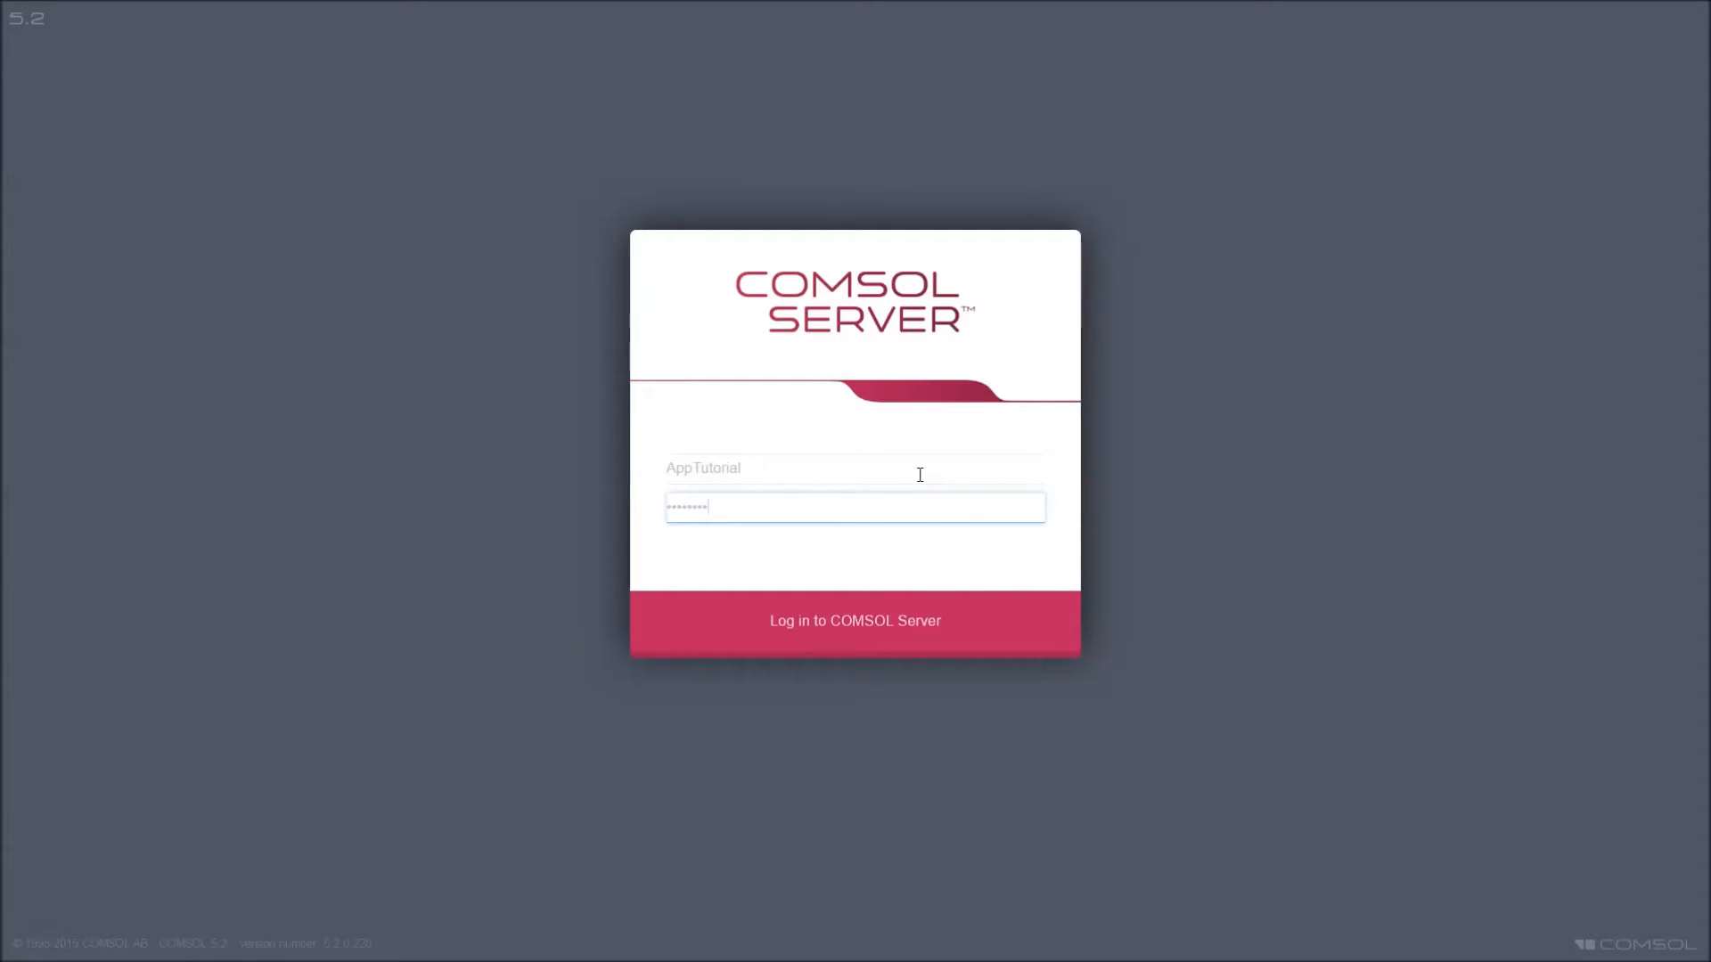
{"action": "left_click_drag", "start_coordinate": [783, 469], "coordinate": [630, 473]}
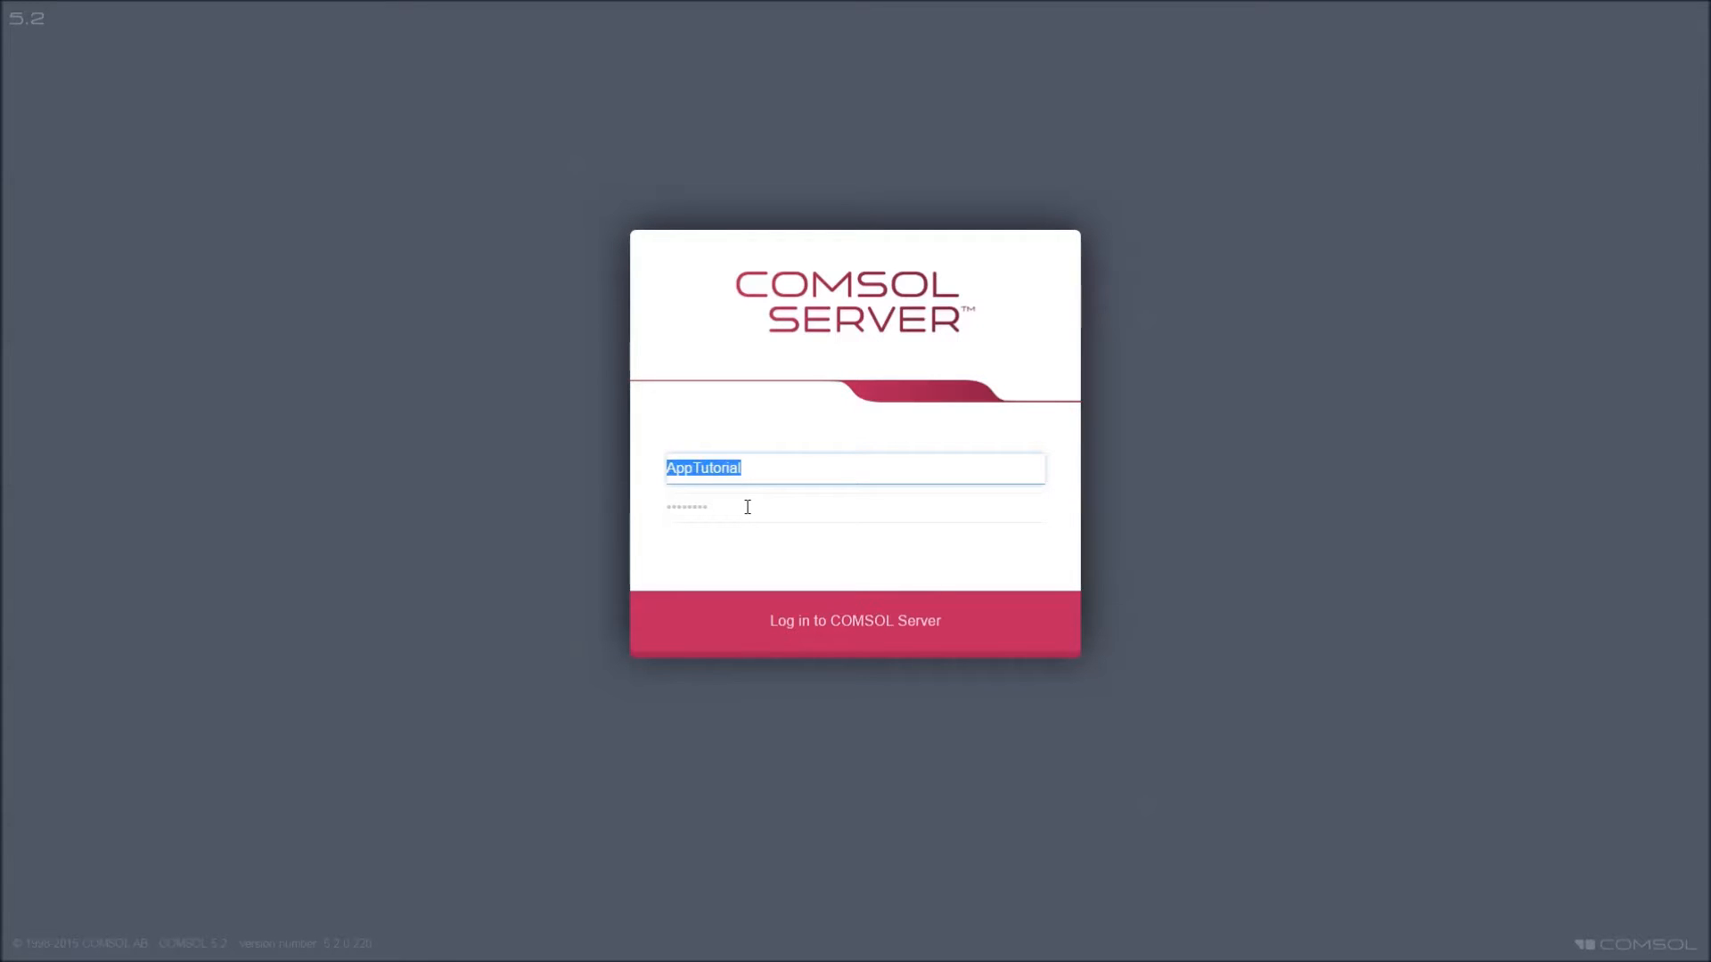
{"action": "left_click_drag", "start_coordinate": [748, 507], "coordinate": [651, 516]}
{"action": "left_click", "coordinate": [739, 562]}
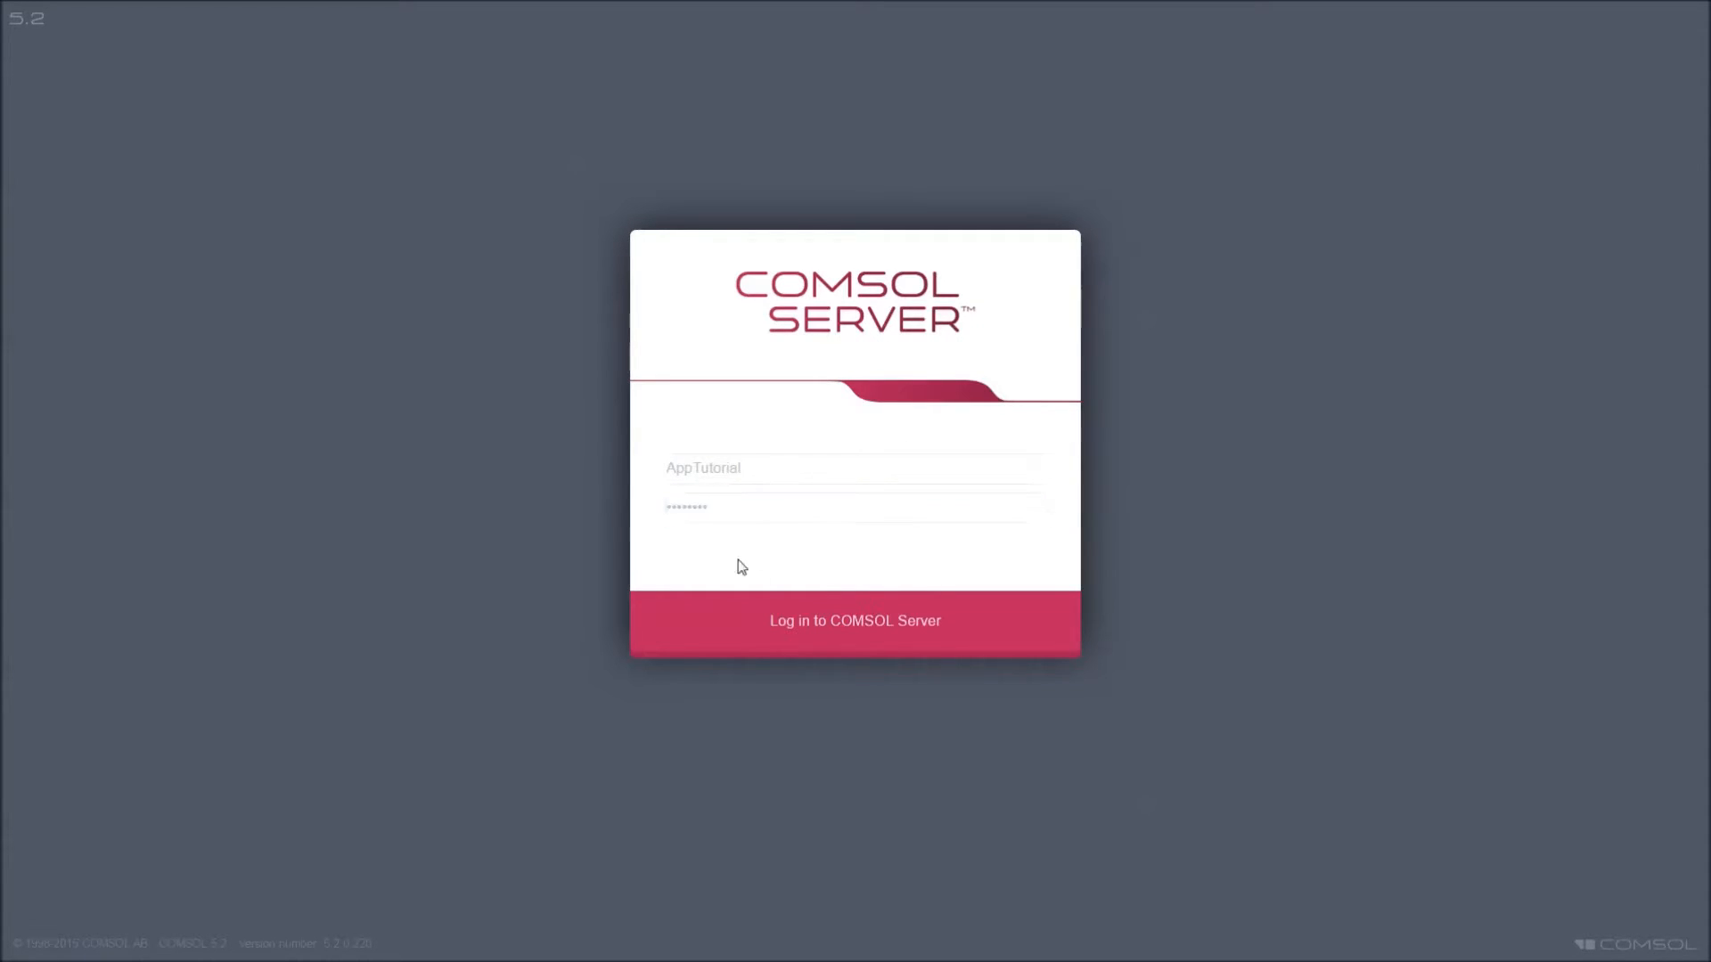
{"action": "left_click", "coordinate": [829, 625]}
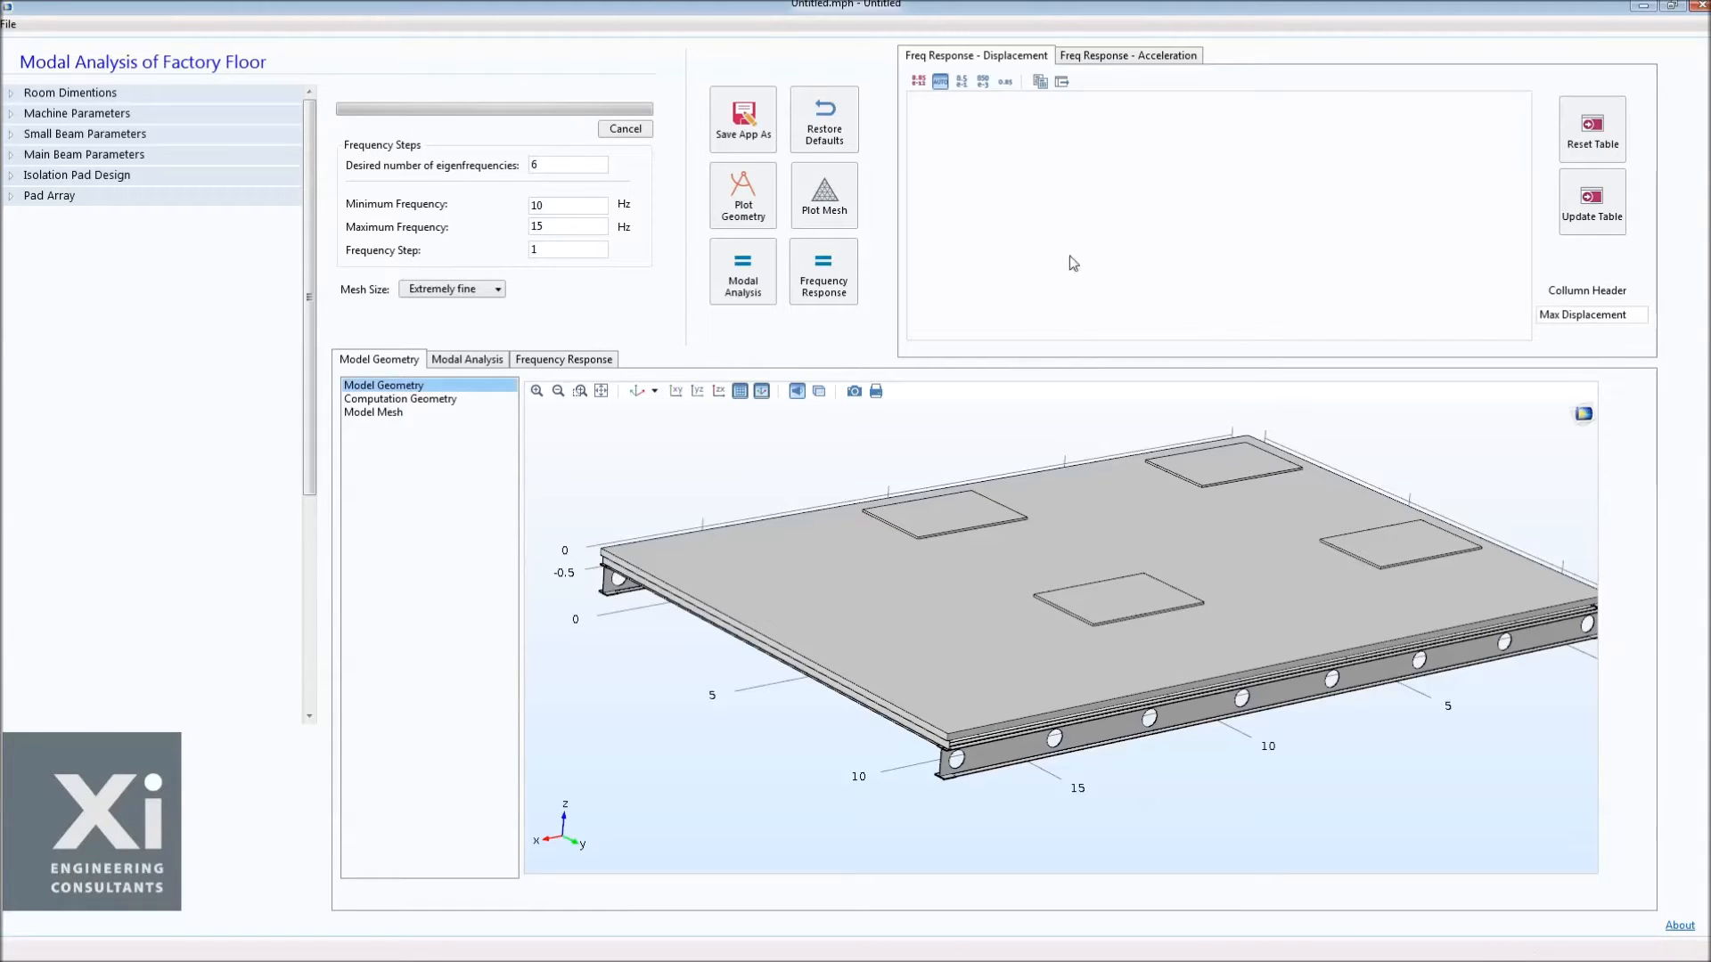
Examine the default factory floor geometry with its beams and pads from several angles and distances, and restore the default view.
{"action": "left_click_drag", "start_coordinate": [825, 647], "coordinate": [931, 643]}
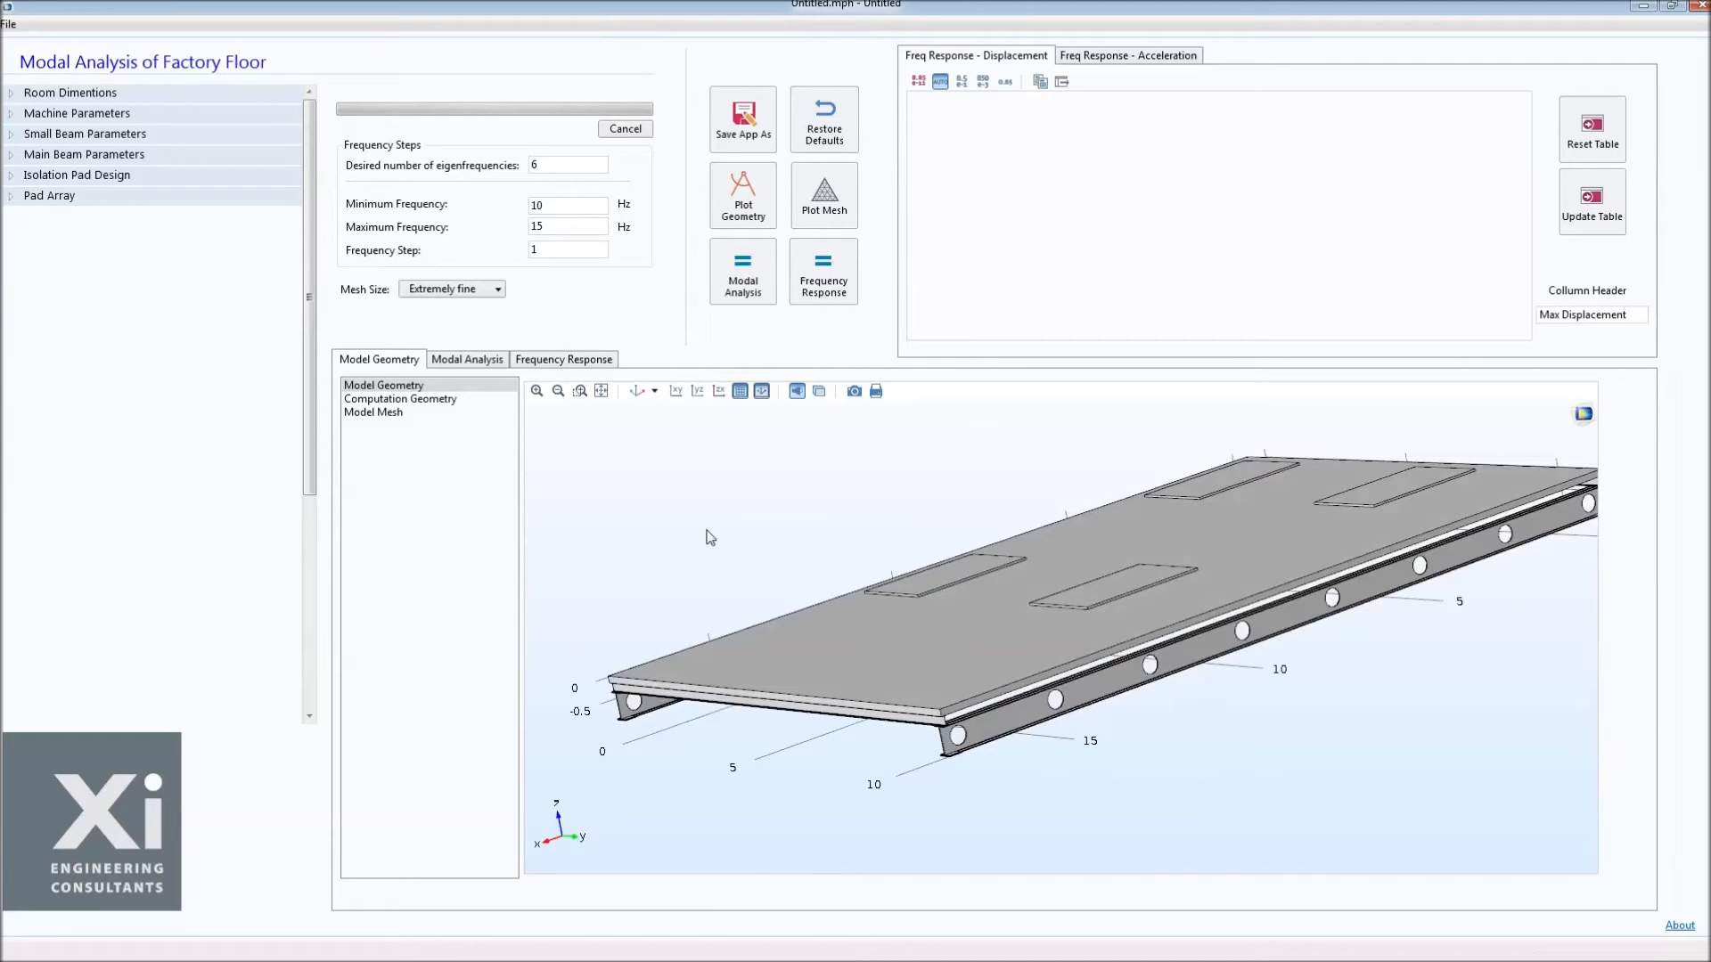
{"action": "left_click_drag", "start_coordinate": [886, 584], "coordinate": [927, 581]}
{"action": "left_click_drag", "start_coordinate": [1087, 677], "coordinate": [1181, 658]}
{"action": "mouse_move", "coordinate": [1099, 617]}
{"action": "middle_mouse_down"}
{"action": "mouse_move", "coordinate": [1054, 508]}
{"action": "mouse_move", "coordinate": [1111, 596]}
{"action": "middle_mouse_up"}
{"action": "left_click_drag", "start_coordinate": [1111, 596], "coordinate": [1135, 600]}
{"action": "right_click_drag", "start_coordinate": [1135, 600], "coordinate": [940, 593]}
{"action": "middle_click_drag", "start_coordinate": [1115, 596], "coordinate": [1171, 762]}
{"action": "left_click_drag", "start_coordinate": [1170, 739], "coordinate": [858, 631]}
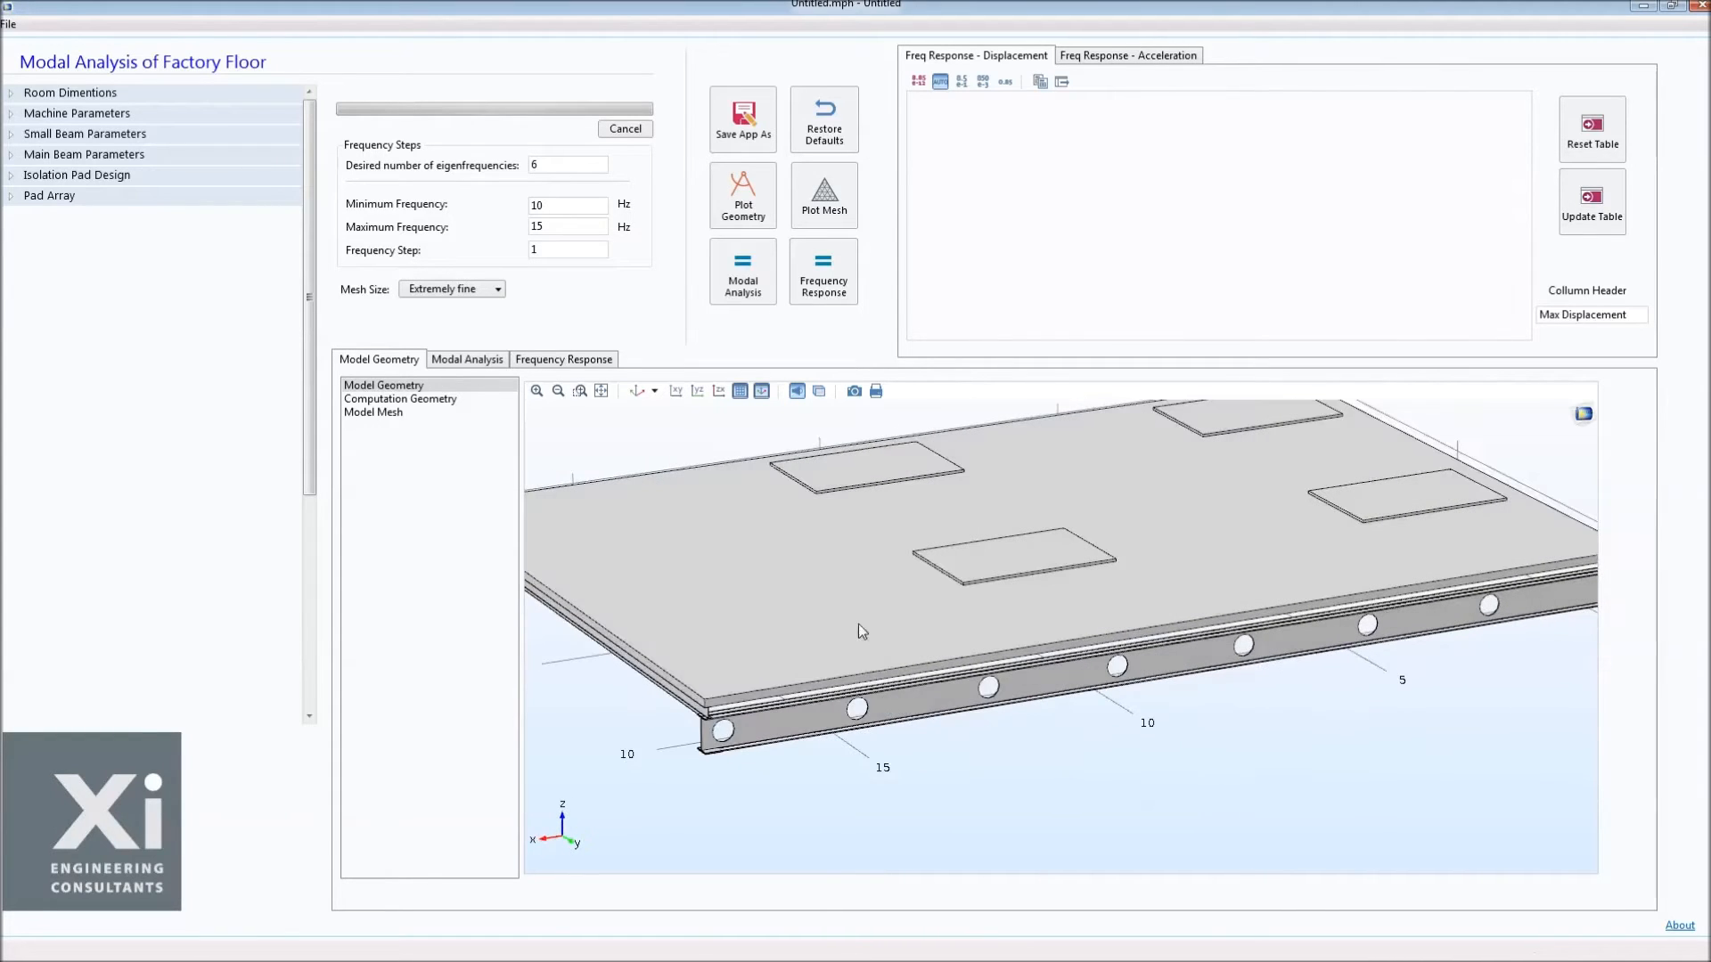
{"action": "left_click", "coordinate": [637, 391]}
{"action": "left_click_drag", "start_coordinate": [958, 755], "coordinate": [955, 718]}
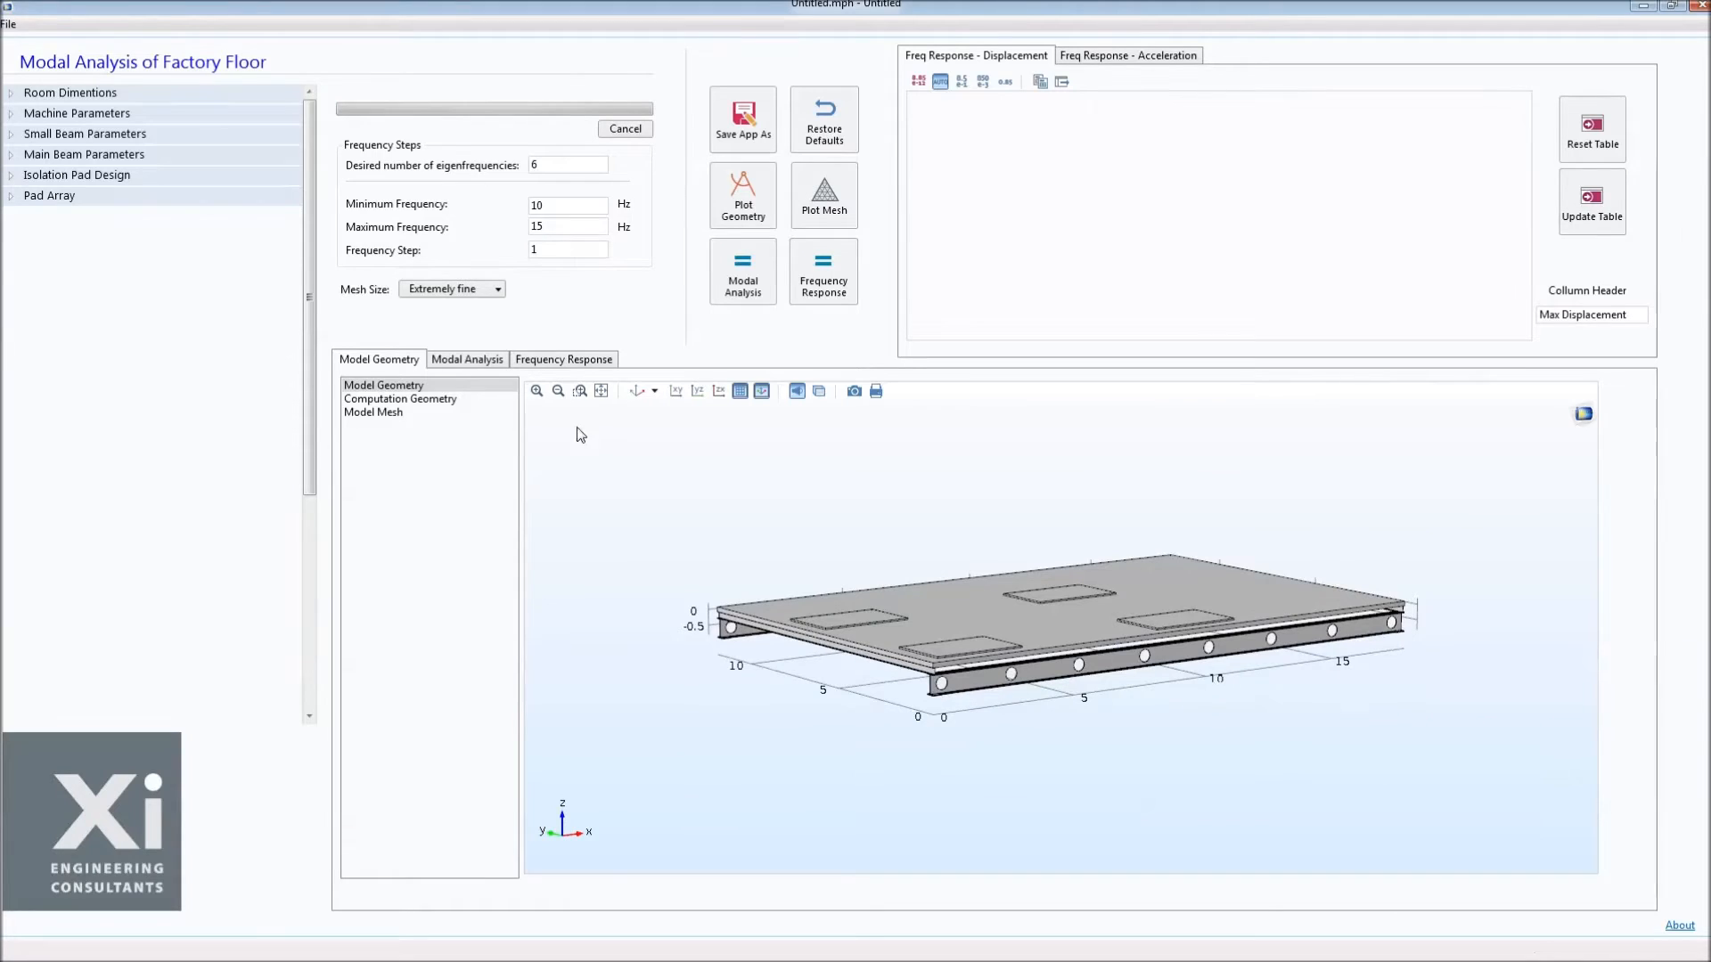
Look through the input fields for room dimensions, machine parameters, small beam parameters and main beam parameters.
{"action": "left_click", "coordinate": [130, 95]}
{"action": "left_click", "coordinate": [130, 95]}
{"action": "left_click", "coordinate": [133, 116]}
{"action": "left_click", "coordinate": [132, 120]}
{"action": "left_click", "coordinate": [73, 93]}
{"action": "left_click", "coordinate": [73, 94]}
{"action": "left_click", "coordinate": [86, 140]}
{"action": "left_click", "coordinate": [86, 141]}
{"action": "left_click", "coordinate": [97, 158]}
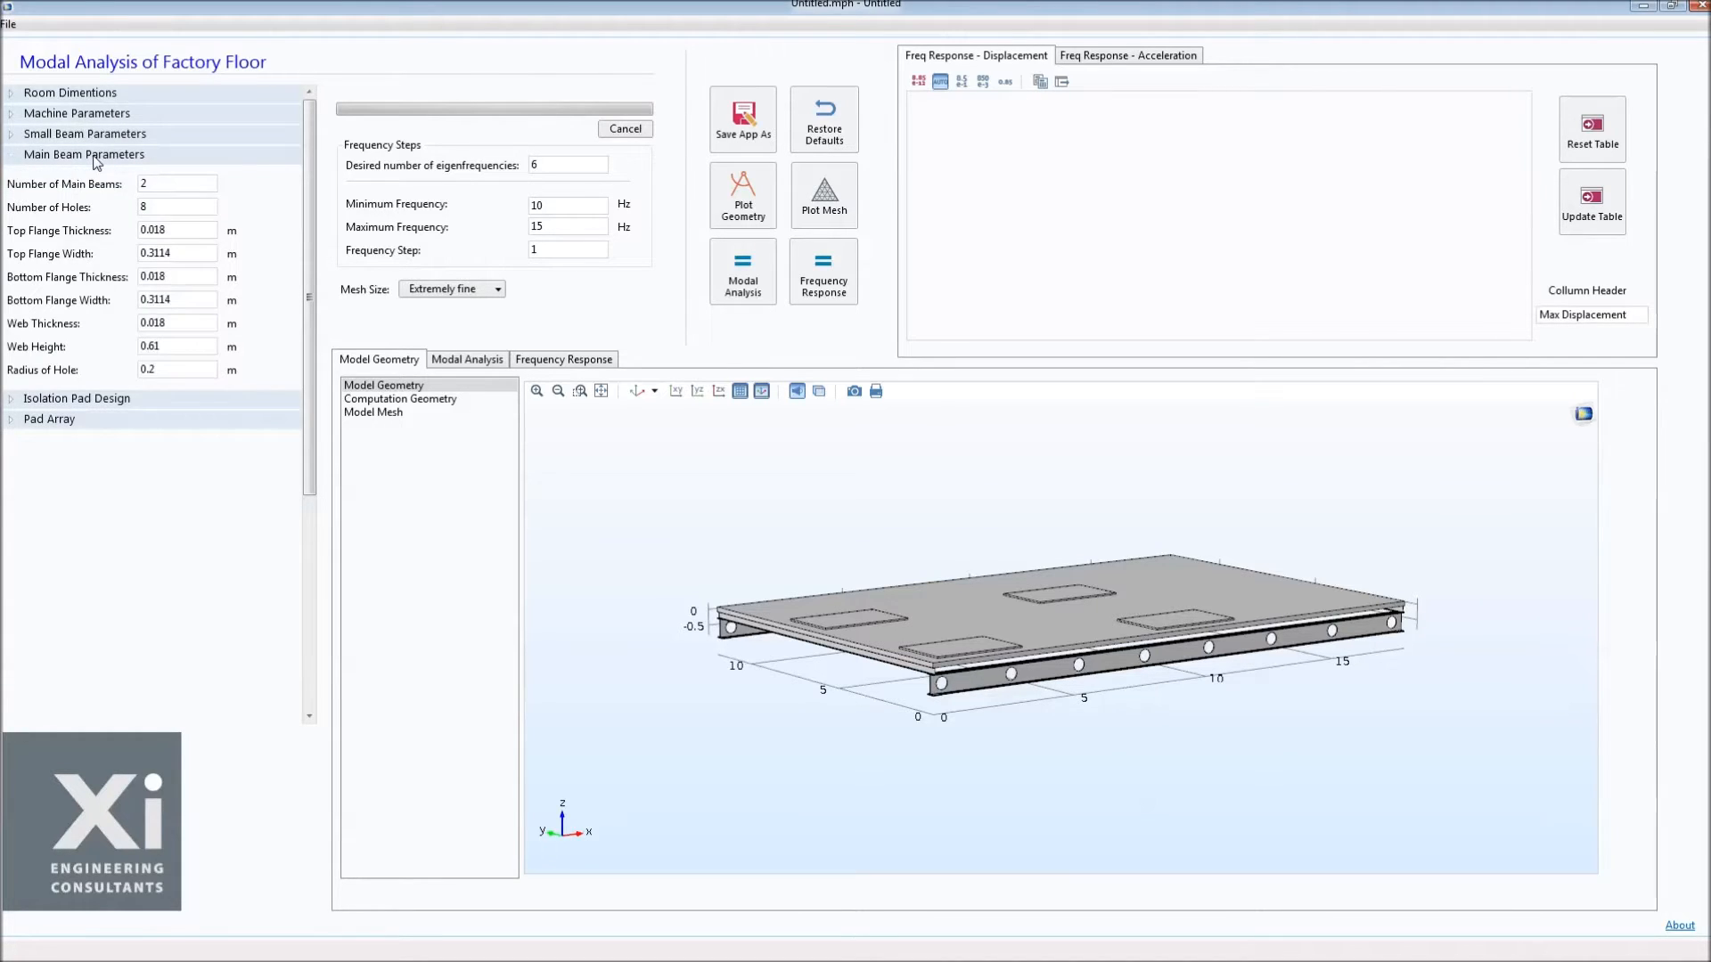
{"action": "left_click", "coordinate": [96, 157]}
{"action": "left_click", "coordinate": [92, 116]}
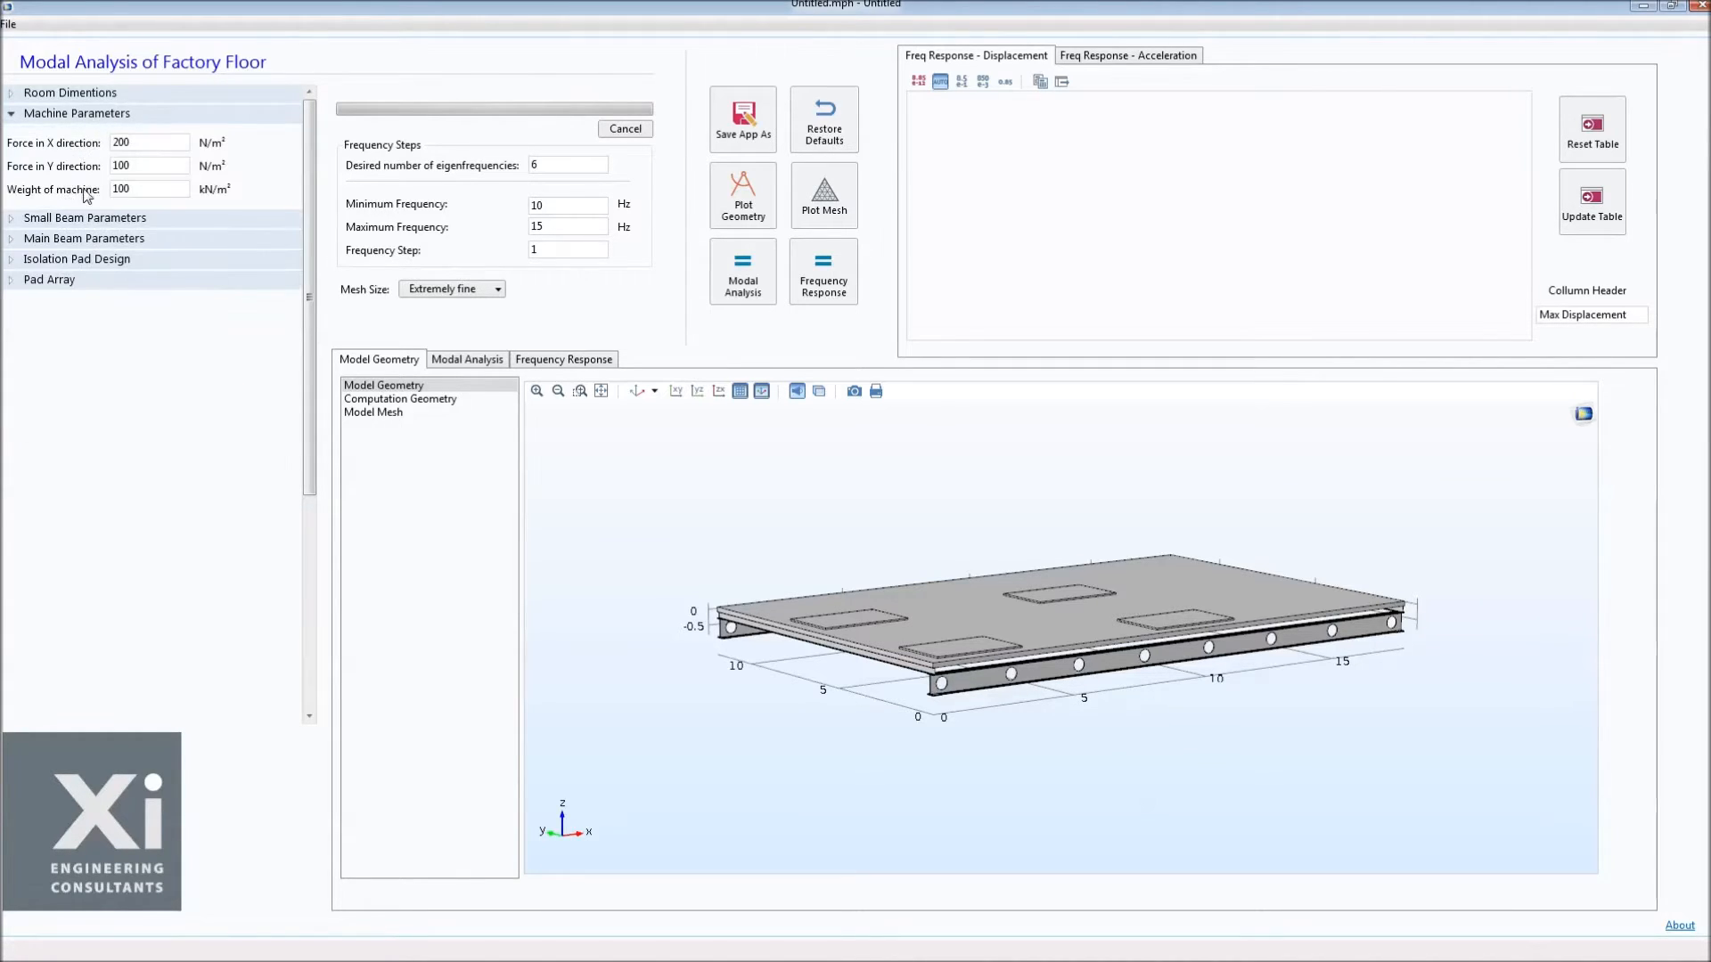
{"action": "left_click", "coordinate": [100, 116]}
Display the computation geometry and examine how the floor plate meets the main beam at the front corner.
{"action": "right_click_drag", "start_coordinate": [854, 616], "coordinate": [929, 668]}
{"action": "mouse_move", "coordinate": [928, 667]}
{"action": "left_mouse_down"}
{"action": "mouse_move", "coordinate": [913, 637]}
{"action": "mouse_move", "coordinate": [891, 666]}
{"action": "mouse_move", "coordinate": [907, 674]}
{"action": "left_mouse_up"}
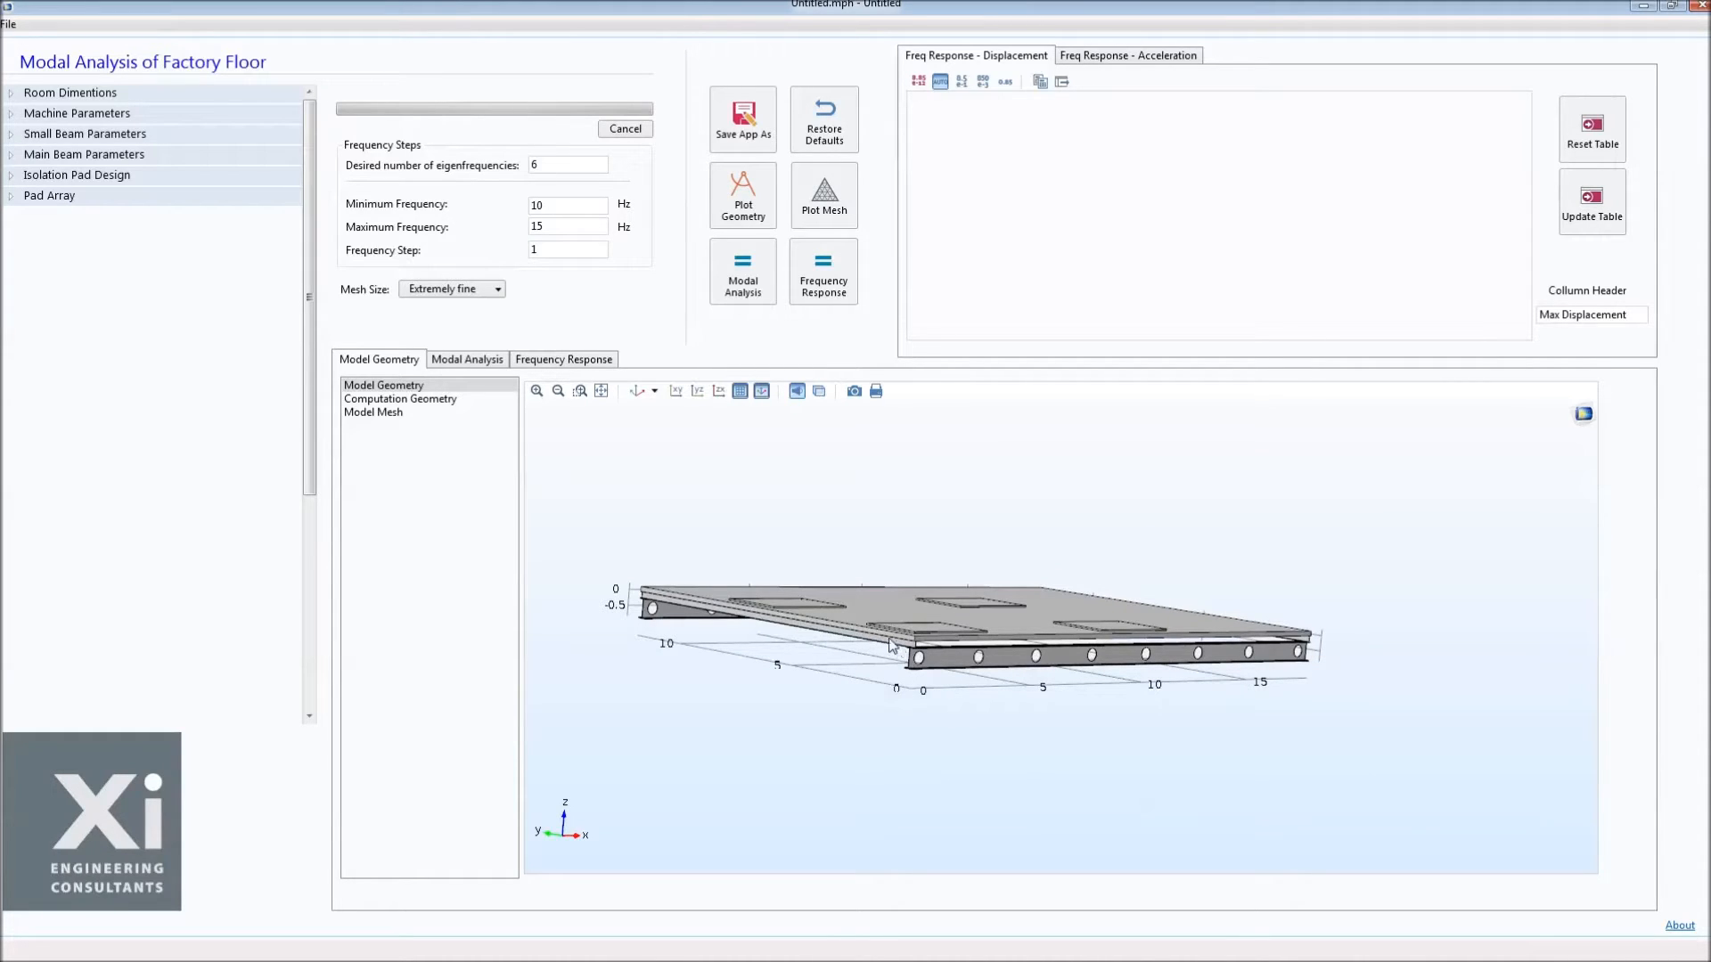
{"action": "left_click", "coordinate": [453, 400]}
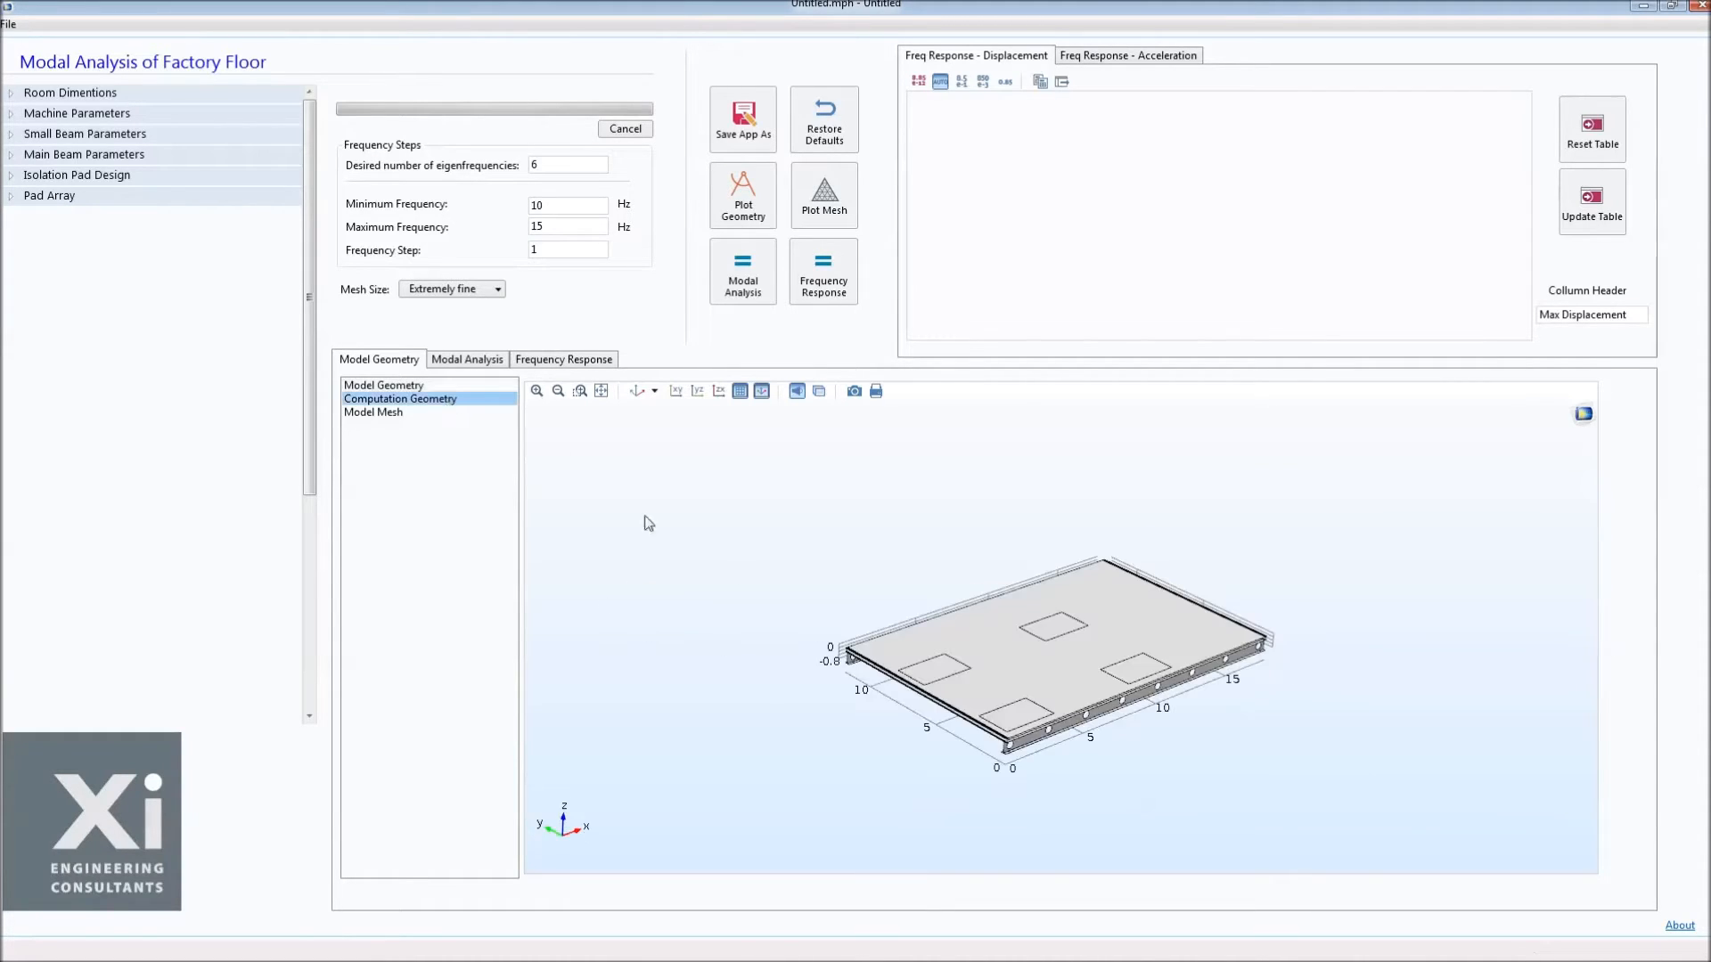
{"action": "scroll", "coordinate": [1025, 713], "scroll_direction": "up", "scroll_amount": 5}
{"action": "left_click_drag", "start_coordinate": [1025, 669], "coordinate": [1029, 650]}
{"action": "scroll", "coordinate": [998, 659], "scroll_direction": "up", "scroll_amount": 5}
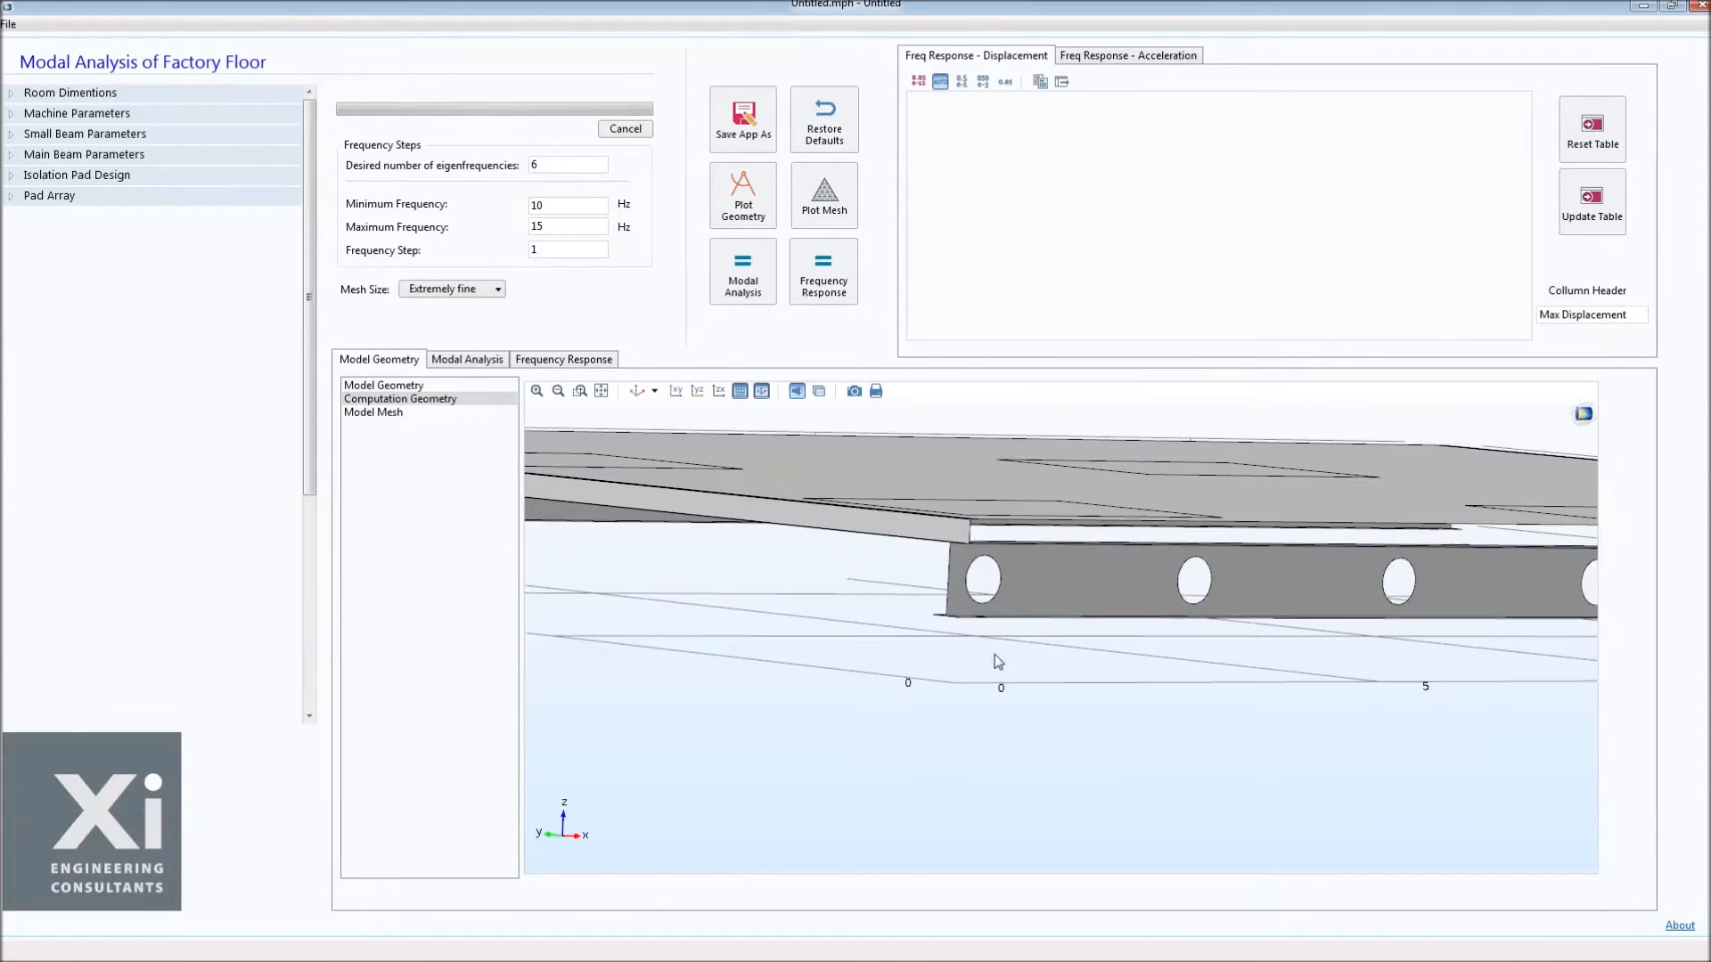
{"action": "scroll", "coordinate": [997, 650], "scroll_direction": "up", "scroll_amount": 5}
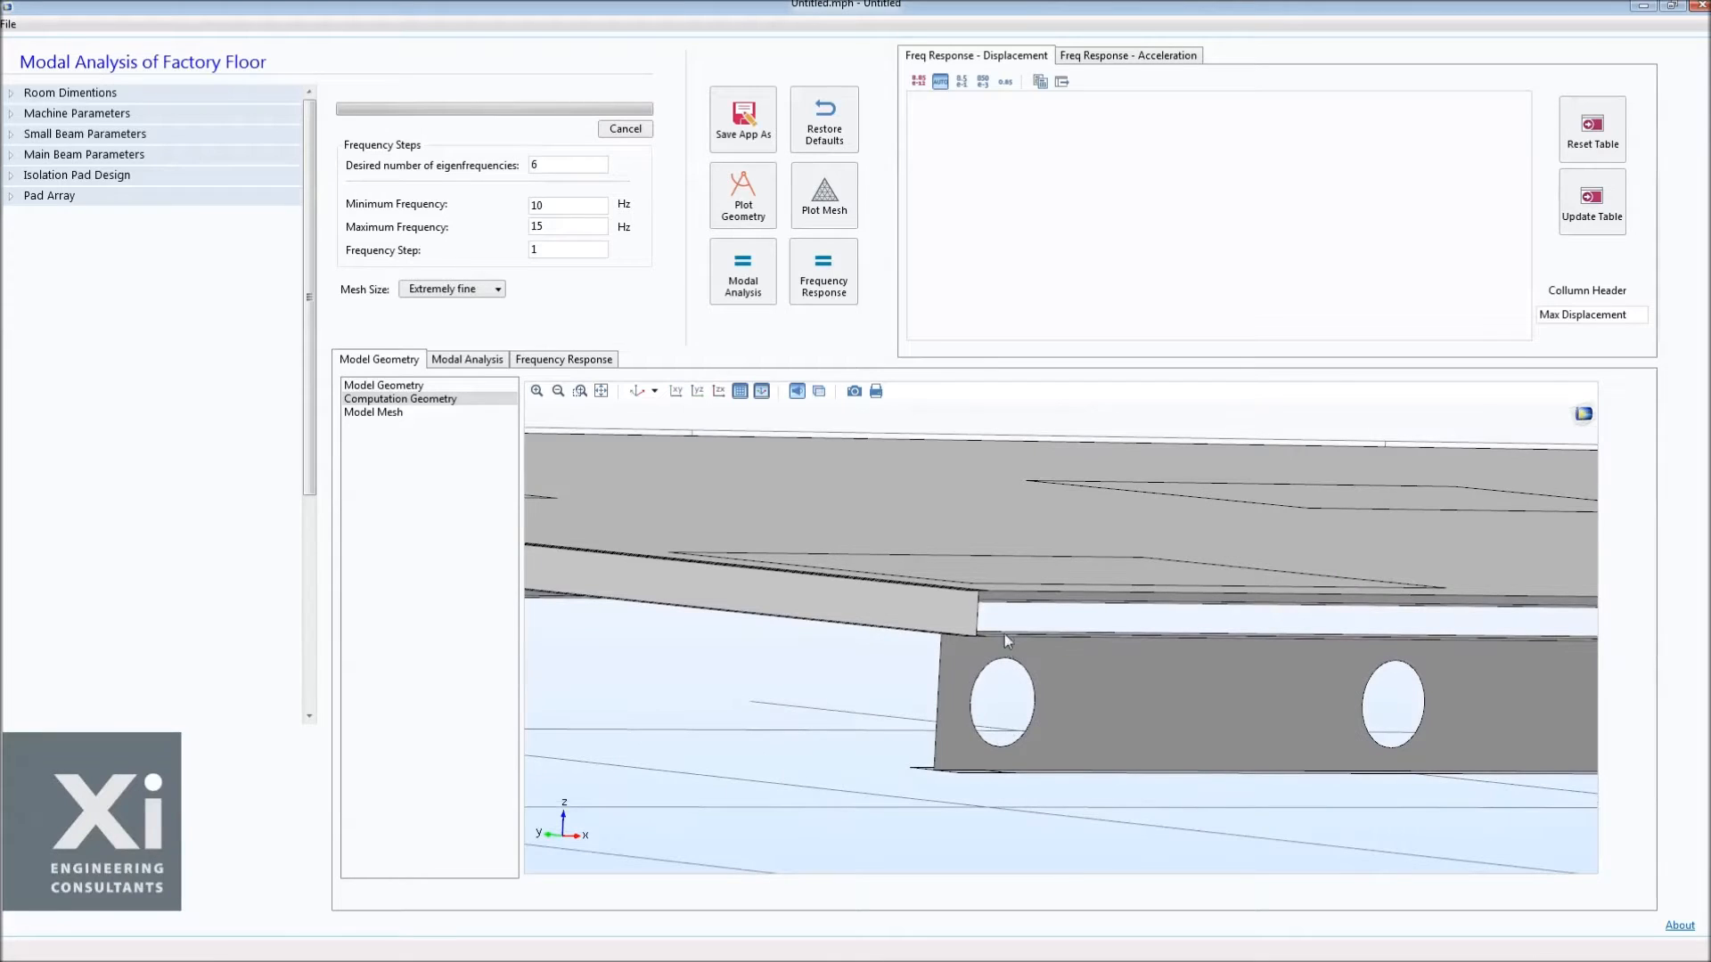
{"action": "scroll", "coordinate": [1001, 604], "scroll_direction": "down", "scroll_amount": 10}
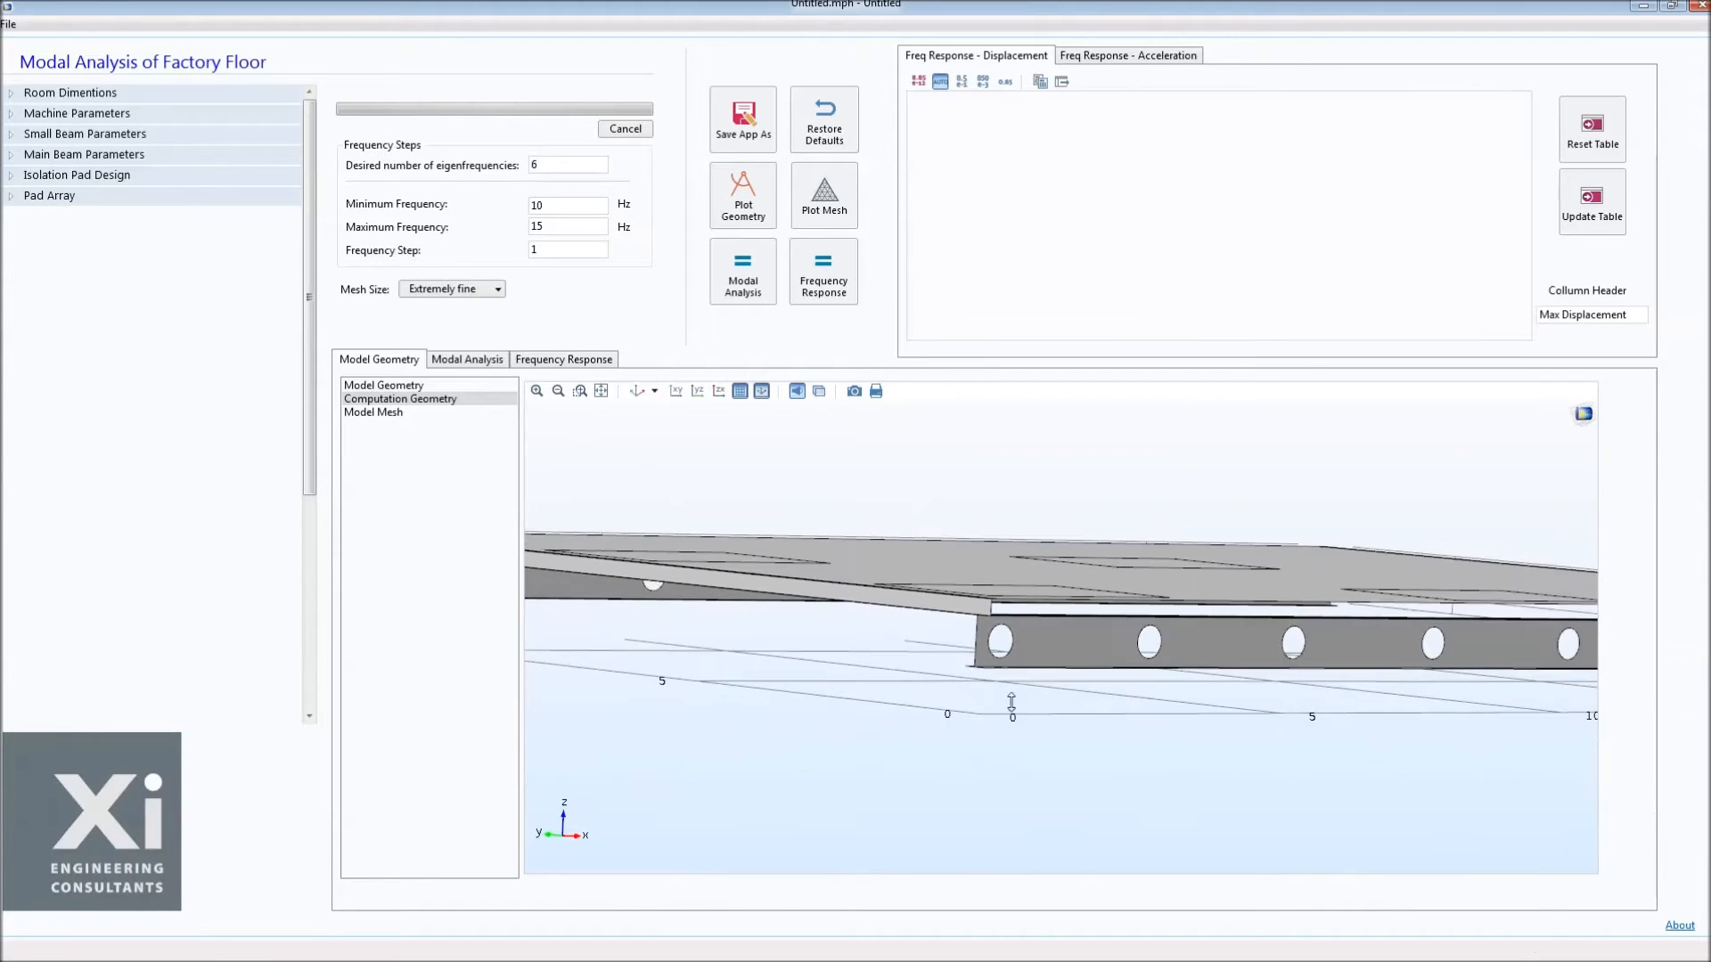
{"action": "left_click_drag", "start_coordinate": [1024, 732], "coordinate": [1030, 773]}
{"action": "right_click_drag", "start_coordinate": [1027, 706], "coordinate": [1002, 674]}
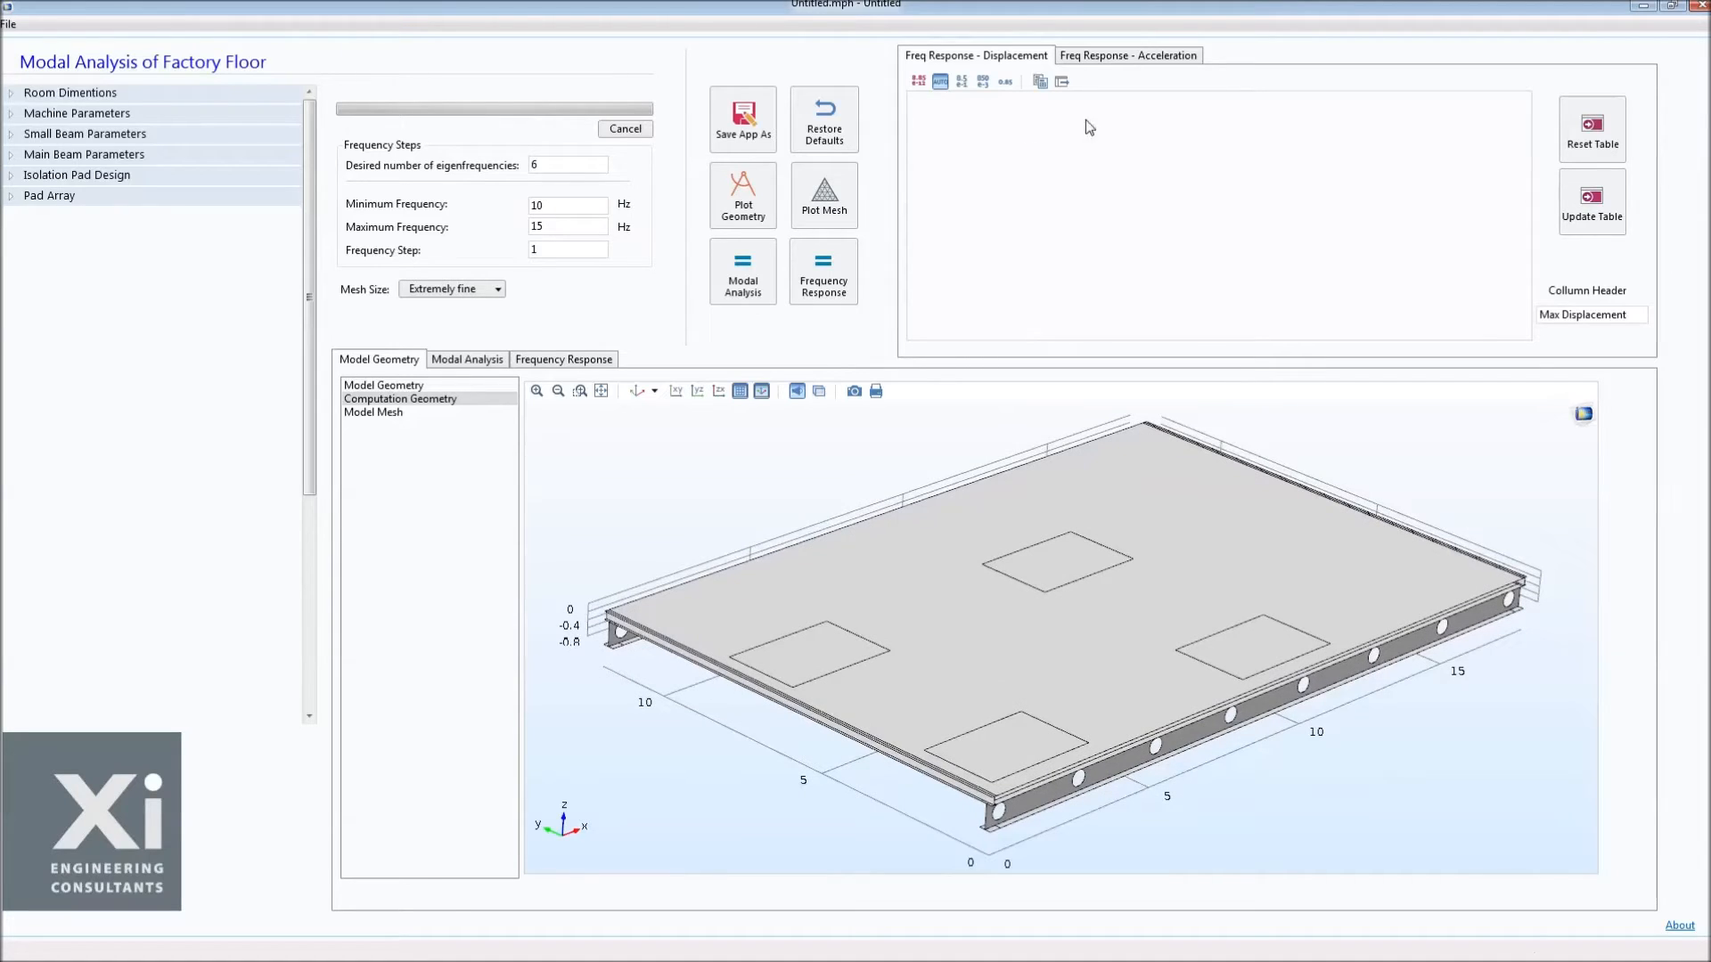
Review the displacement and acceleration frequency response tables and the eigenfrequency and frequency range settings.
{"action": "left_click", "coordinate": [1130, 54]}
{"action": "left_click", "coordinate": [1011, 56]}
{"action": "left_click", "coordinate": [1115, 64]}
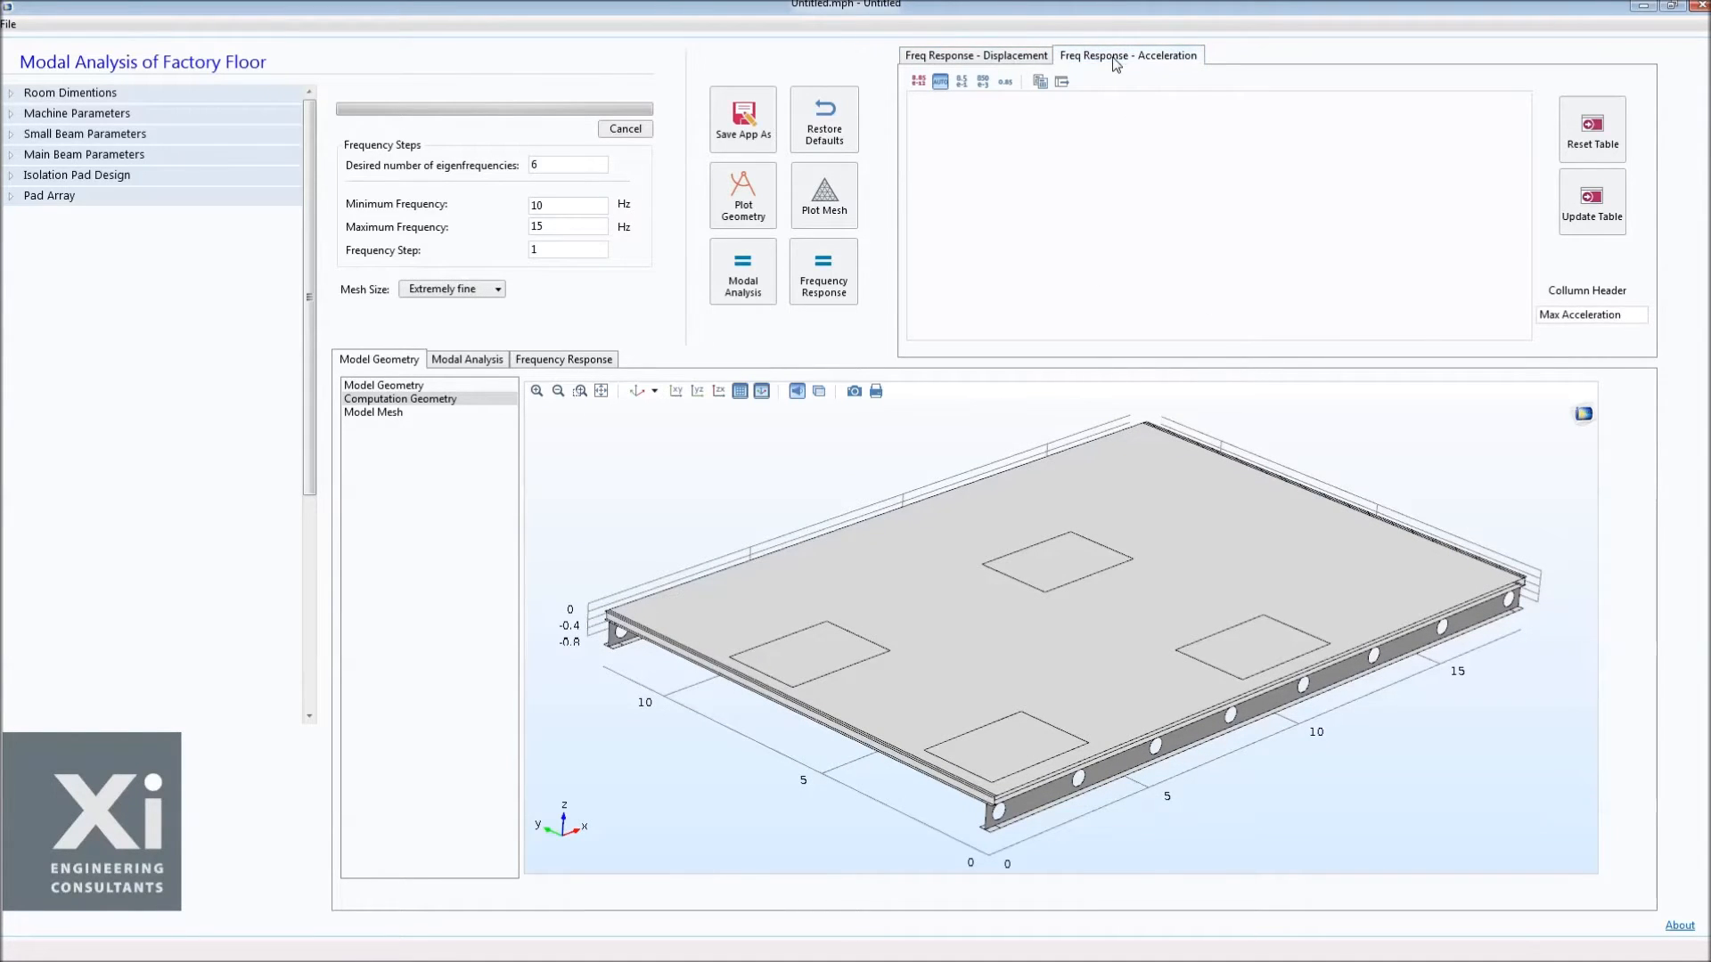
{"action": "left_click", "coordinate": [1015, 57]}
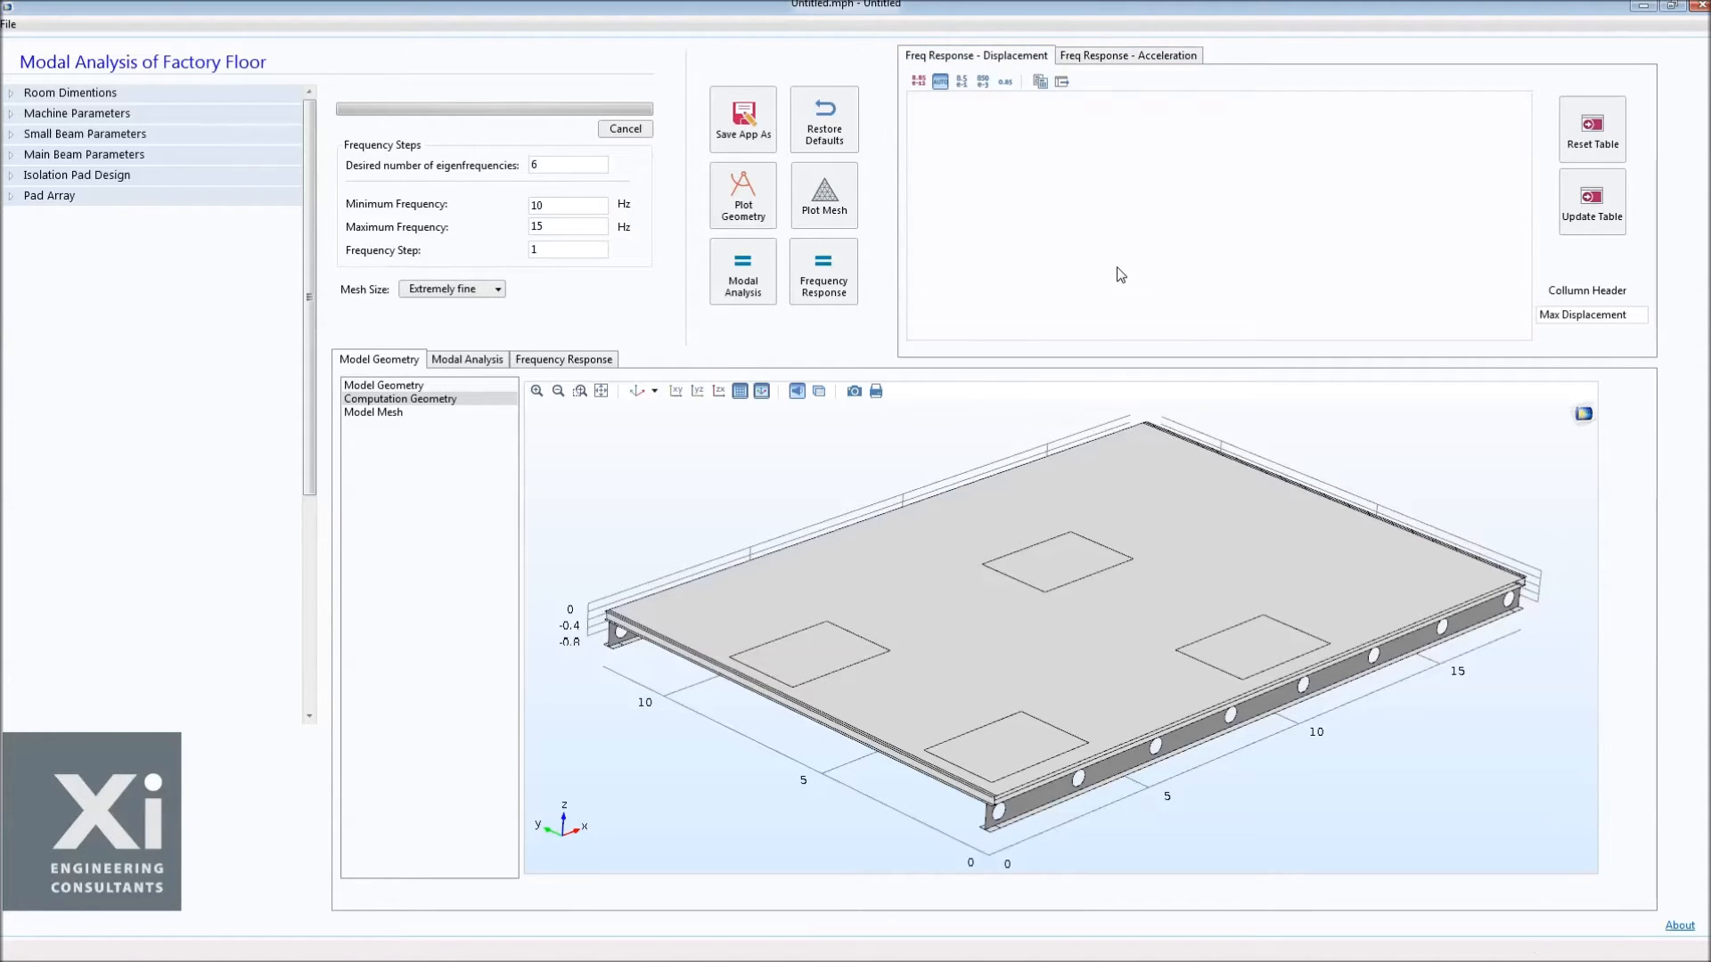
{"action": "double_click", "coordinate": [571, 170]}
{"action": "key", "text": "Tab"}
{"action": "key", "text": "Tab"}
{"action": "key", "text": "Tab"}
{"action": "left_click_drag", "start_coordinate": [558, 208], "coordinate": [508, 169]}
Set the room width to 15 m, length to 10 m and floor thickness to 0.2 m, and replot the model geometry.
{"action": "left_click", "coordinate": [179, 95]}
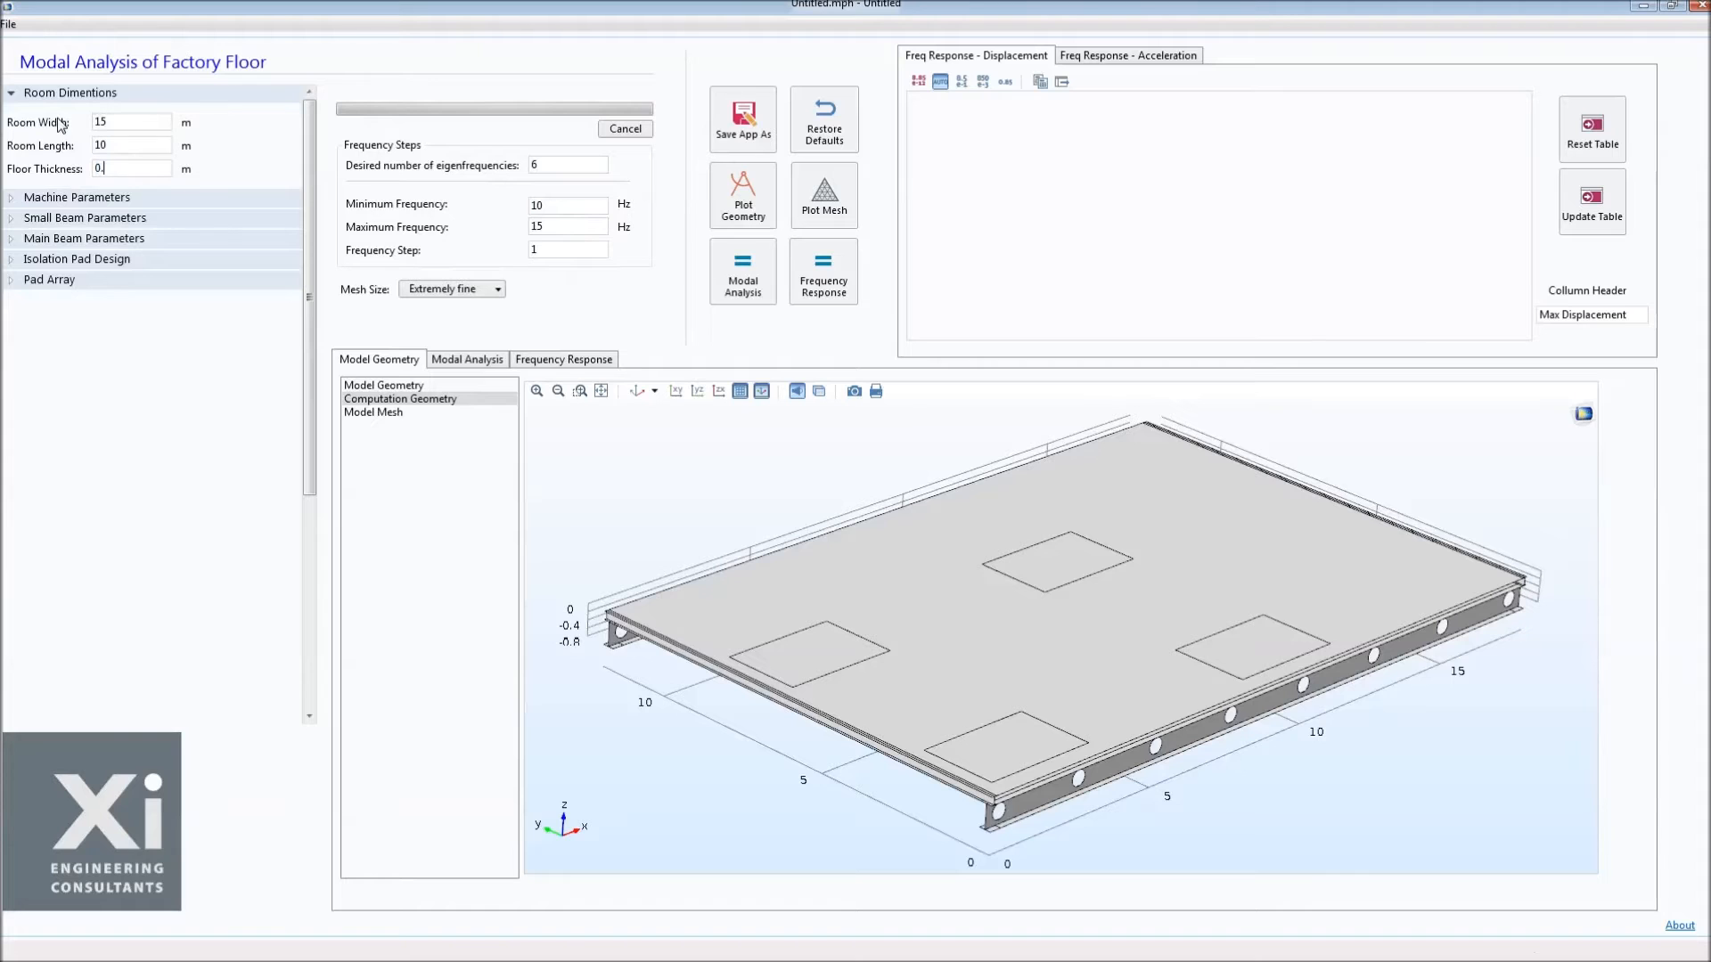
{"action": "left_click", "coordinate": [739, 200]}
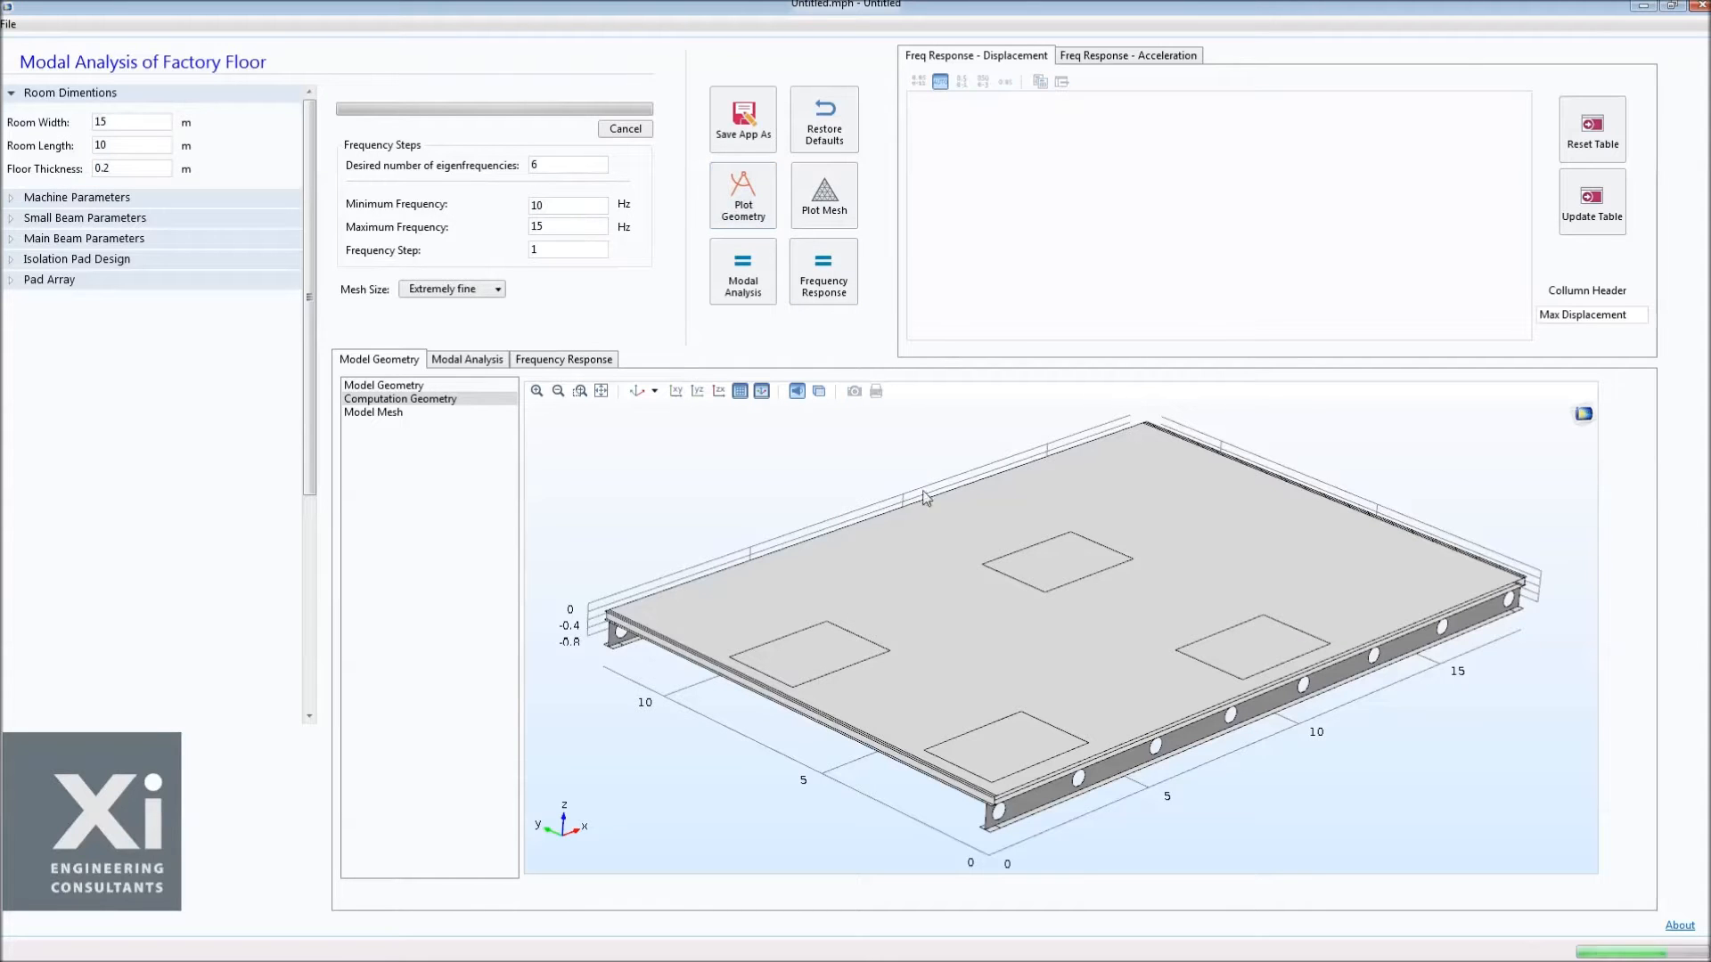
{"action": "left_click", "coordinate": [407, 388]}
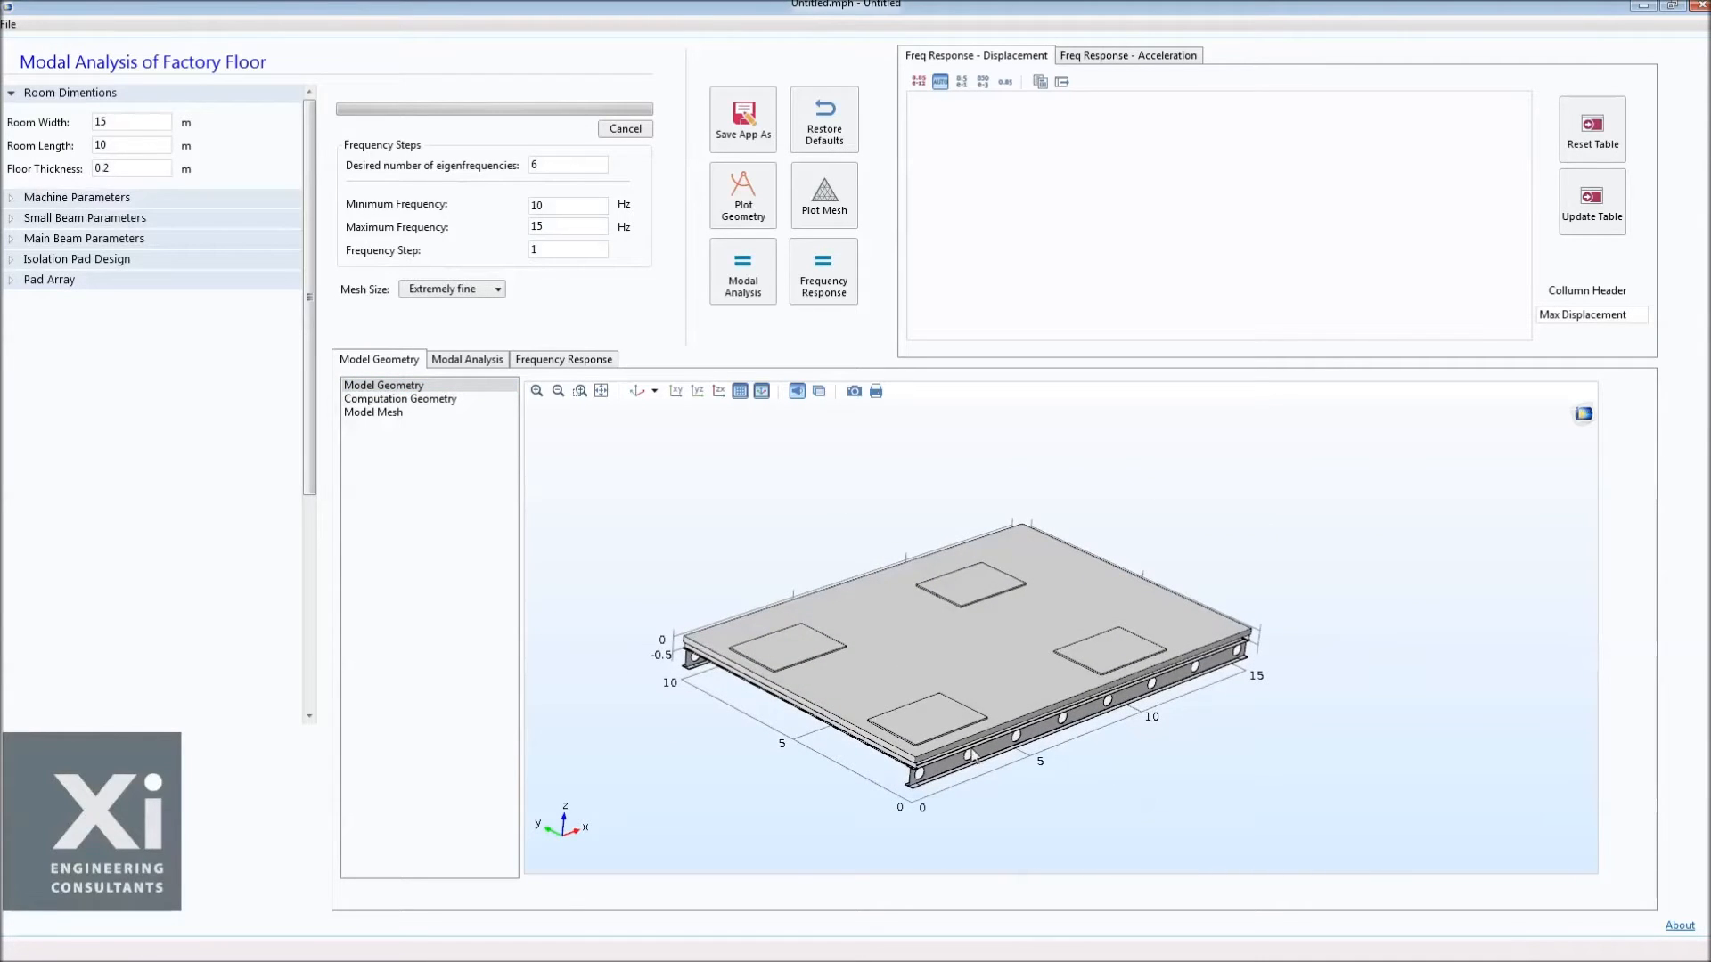
{"action": "scroll", "coordinate": [971, 729], "scroll_direction": "up", "scroll_amount": 3}
{"action": "scroll", "coordinate": [953, 533], "scroll_direction": "down", "scroll_amount": 5}
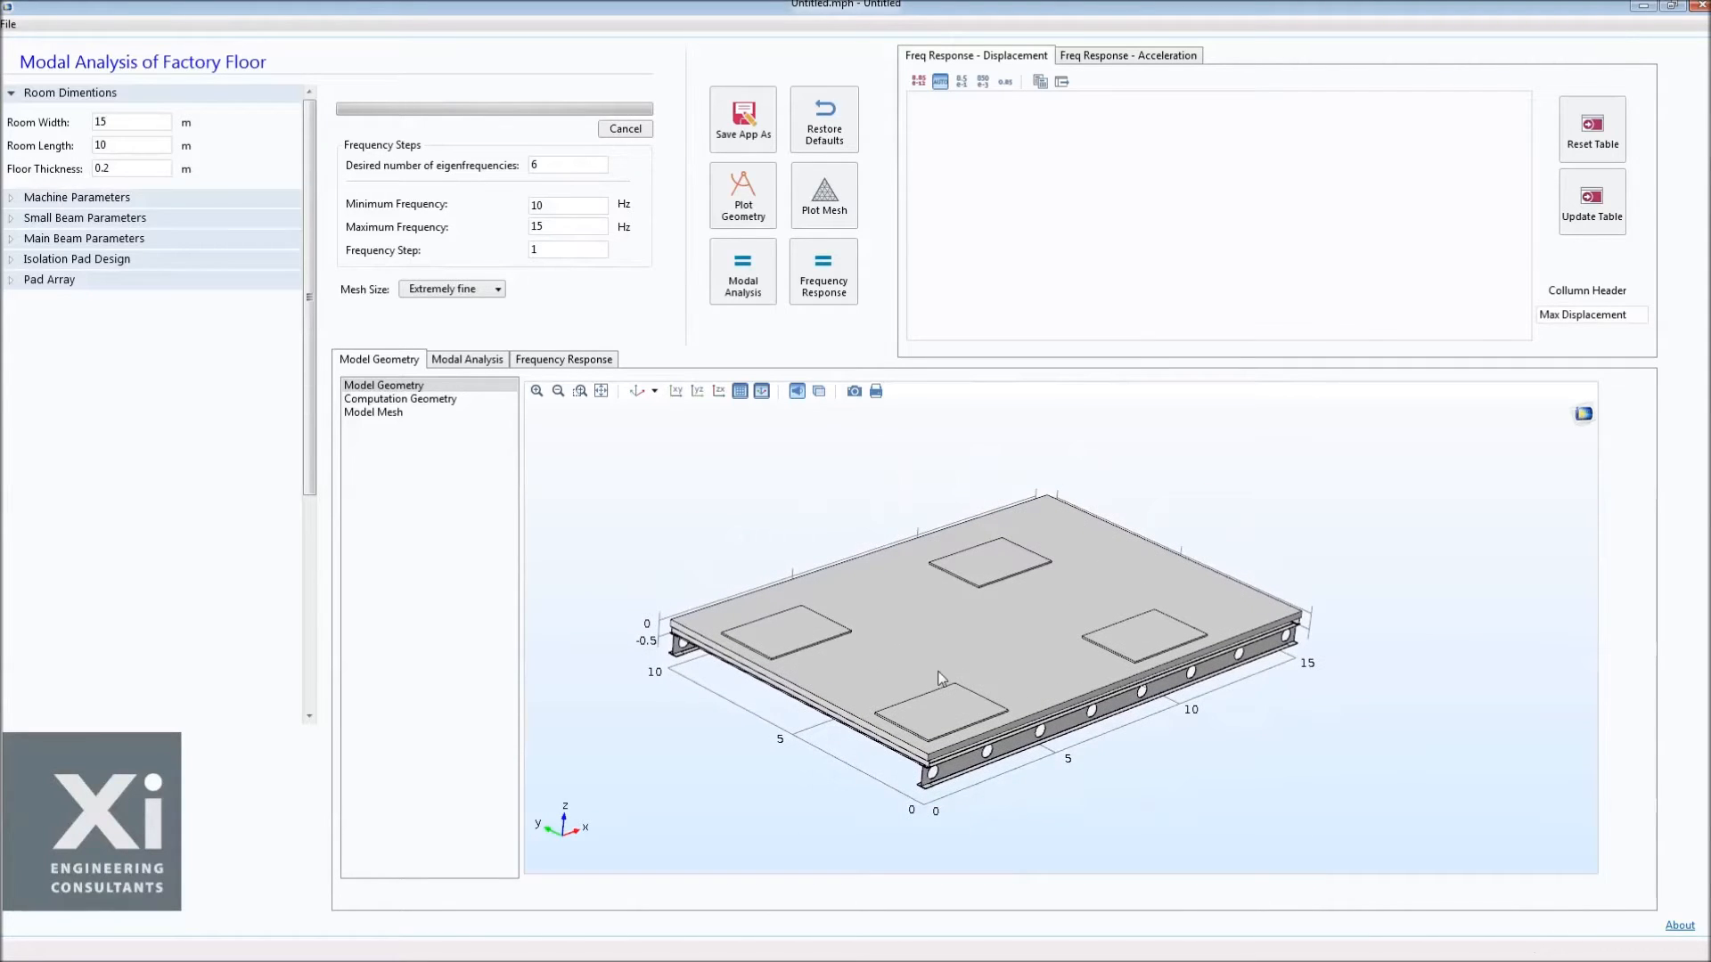
Set the number of small beams to 3 and replot the geometry.
{"action": "left_click", "coordinate": [153, 219]}
{"action": "left_click_drag", "start_coordinate": [174, 393], "coordinate": [127, 393]}
{"action": "type", "text": "3"}
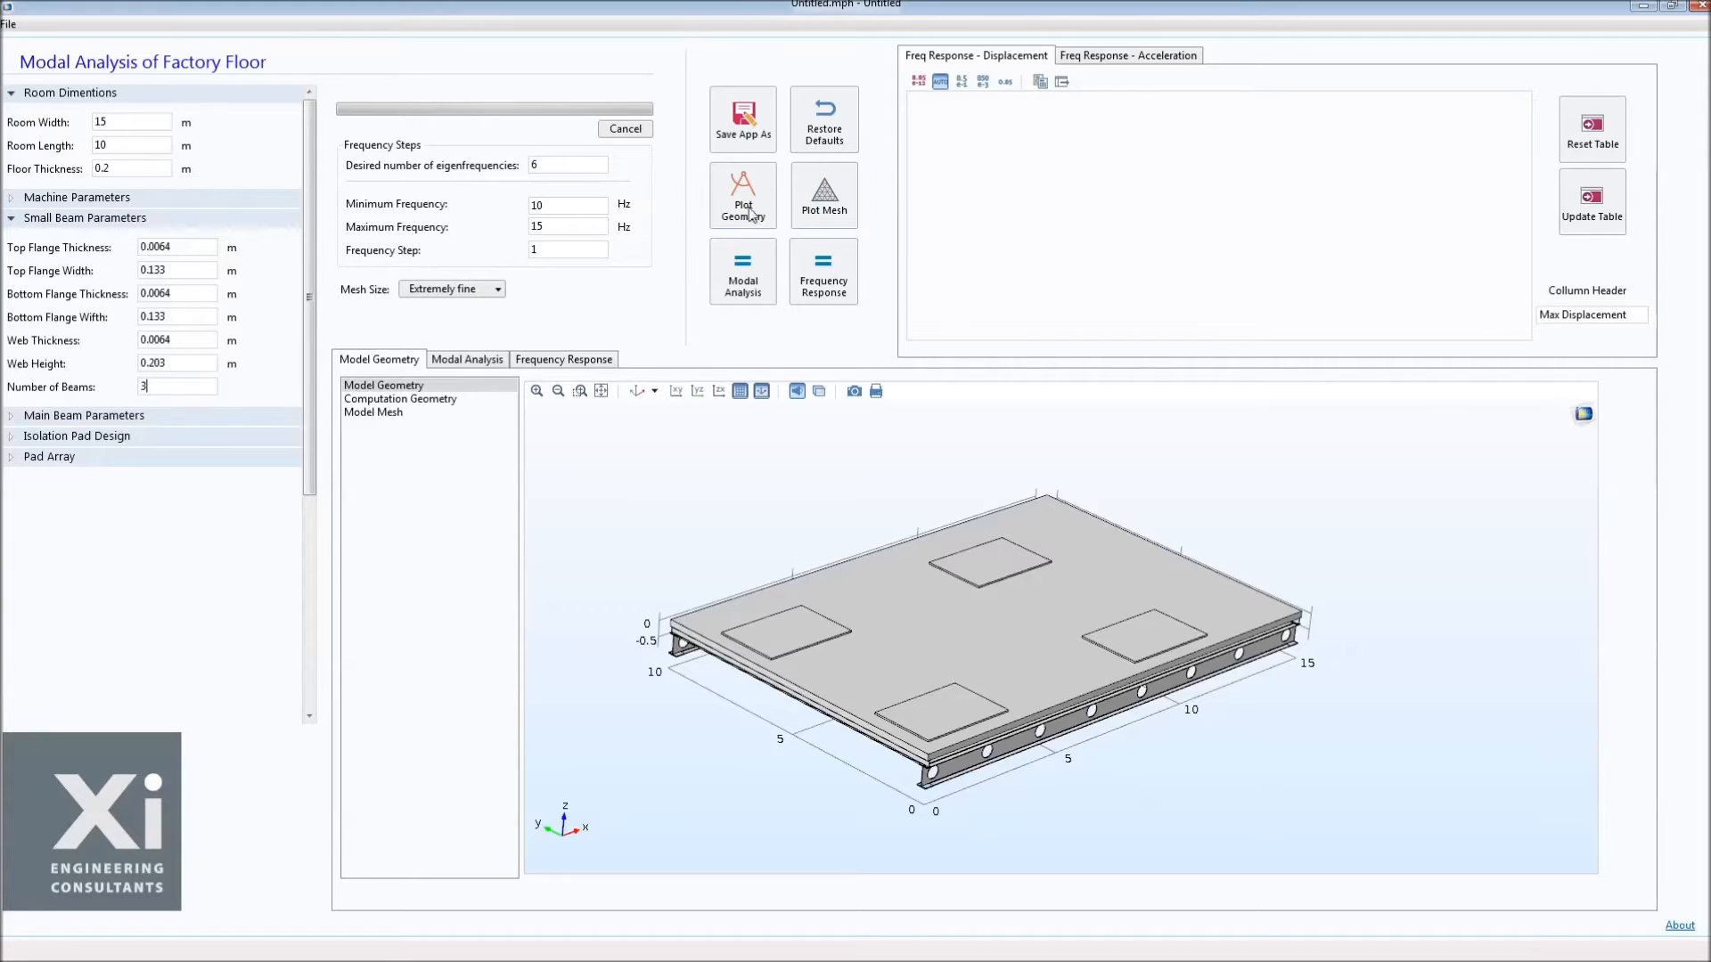
{"action": "left_click", "coordinate": [743, 198]}
Set the isolation pad width to 2 m and the pad thickness to 0.1 m, and replot the geometry.
{"action": "left_click", "coordinate": [84, 415]}
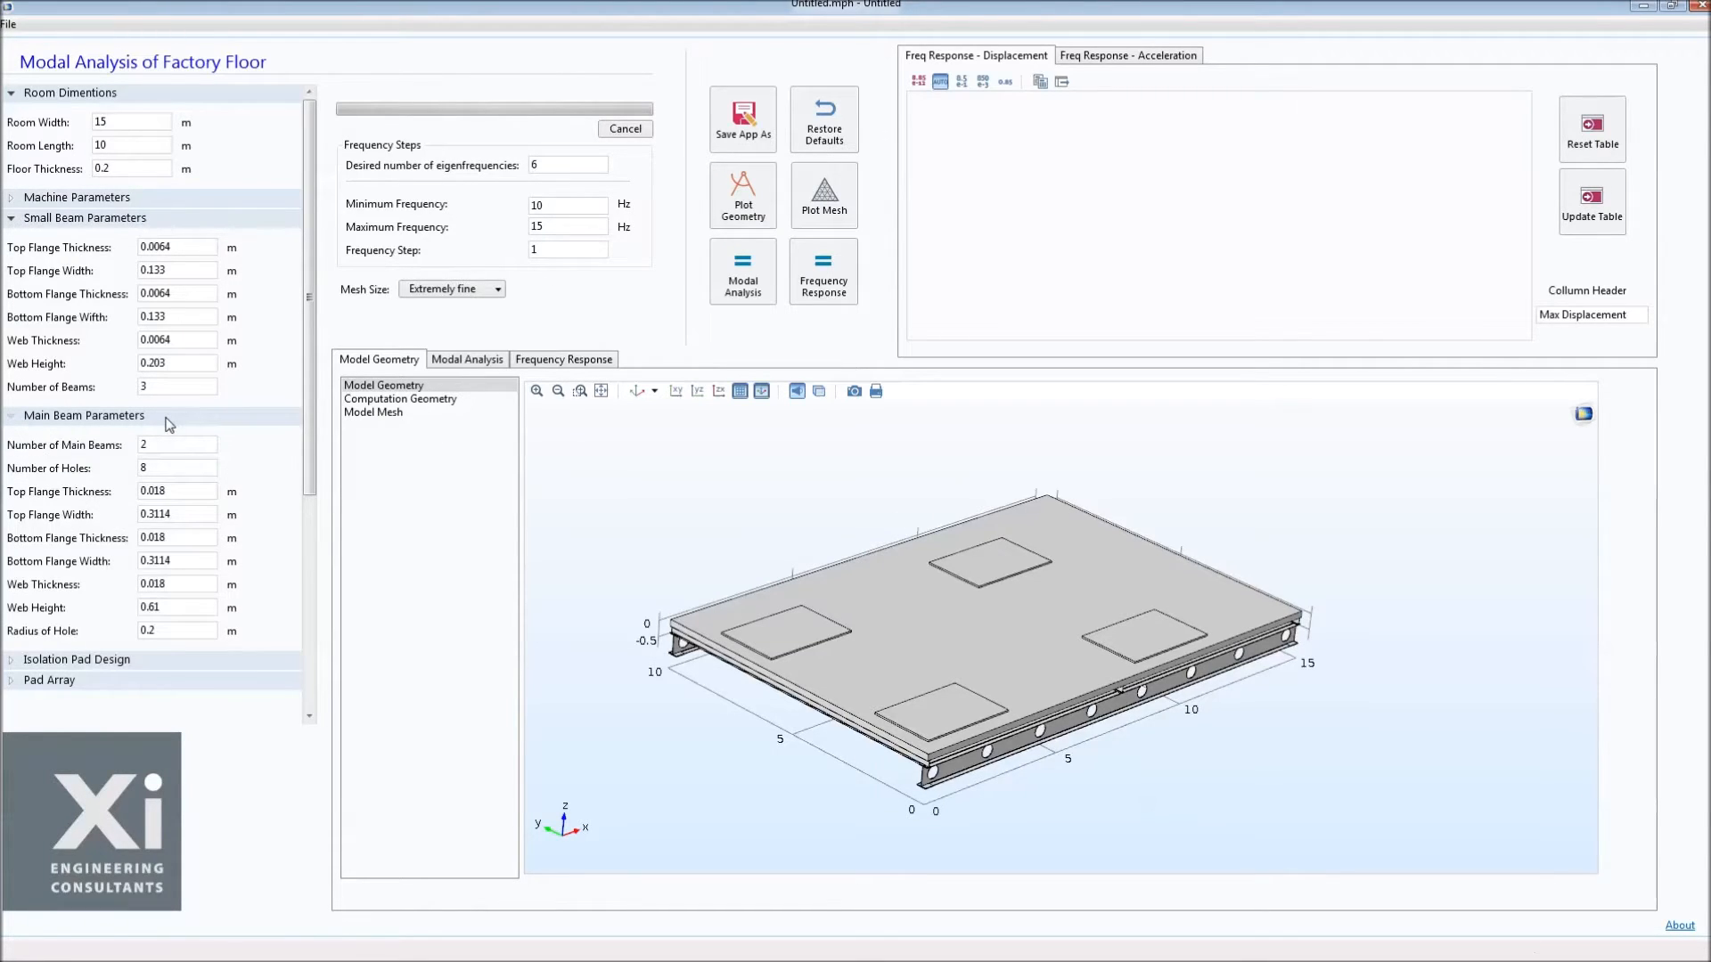
{"action": "left_click", "coordinate": [170, 416]}
{"action": "left_click", "coordinate": [151, 441]}
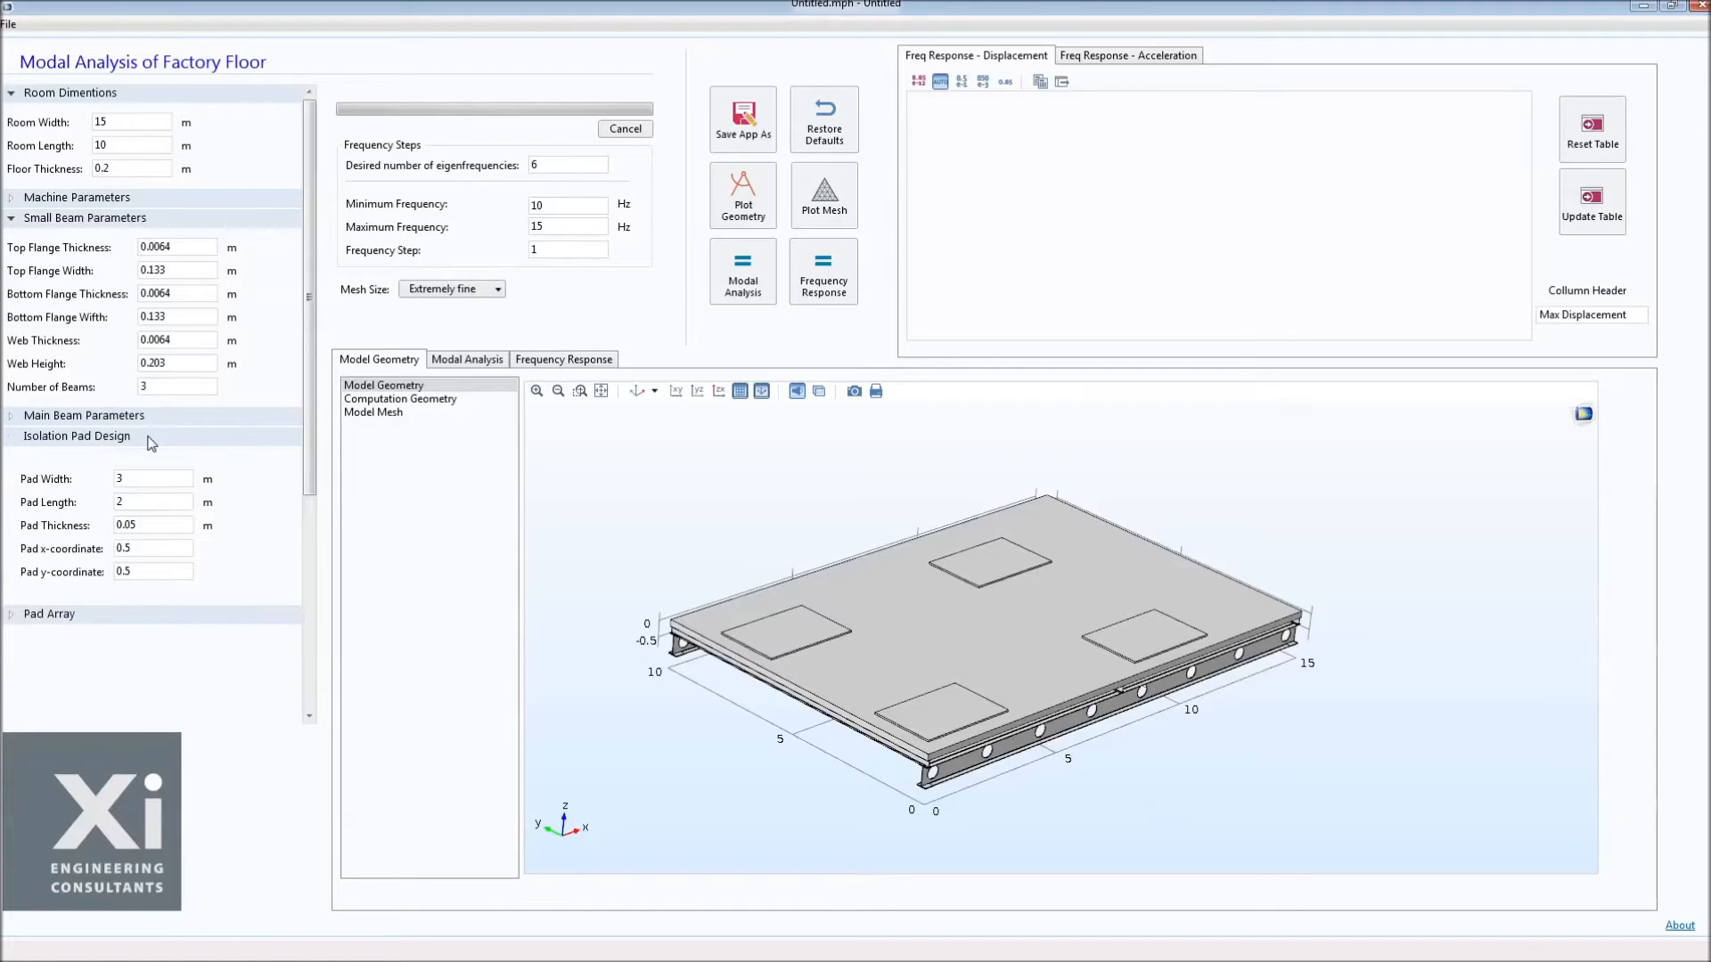
{"action": "left_click", "coordinate": [140, 219]}
{"action": "left_click", "coordinate": [130, 97]}
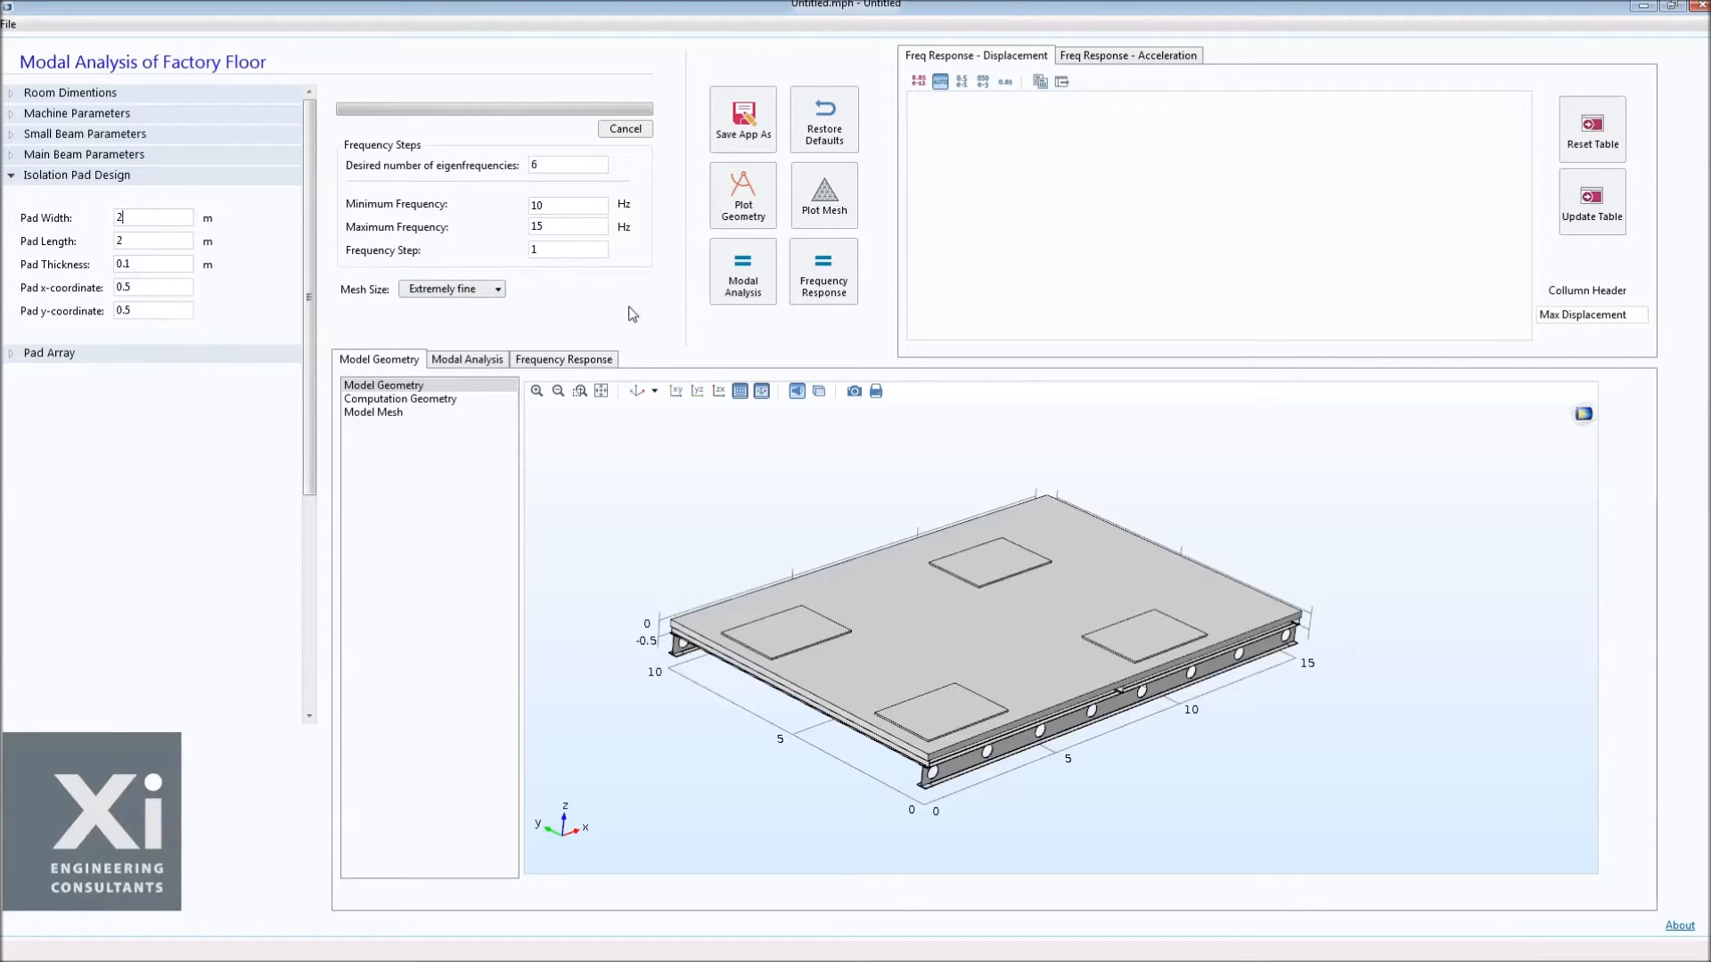
{"action": "left_click", "coordinate": [747, 218]}
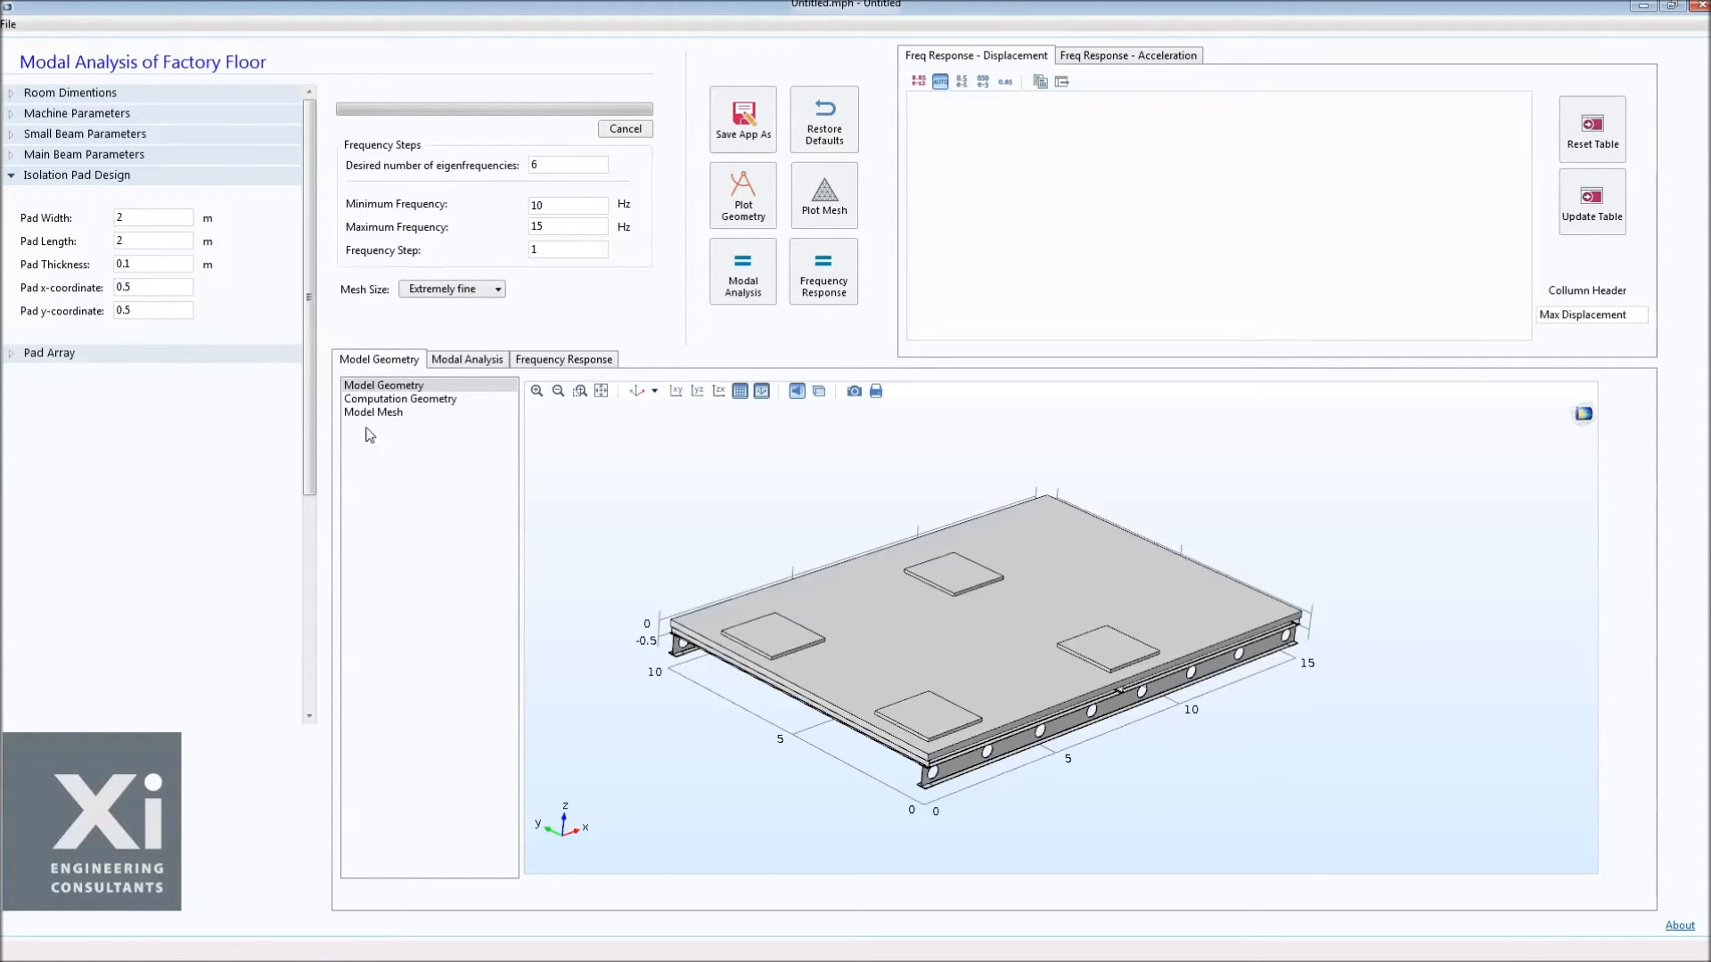
Set the pad array to 3 pads in X with distances of 1.5 m in x and 1 m in y, and replot the geometry.
{"action": "left_click", "coordinate": [57, 354]}
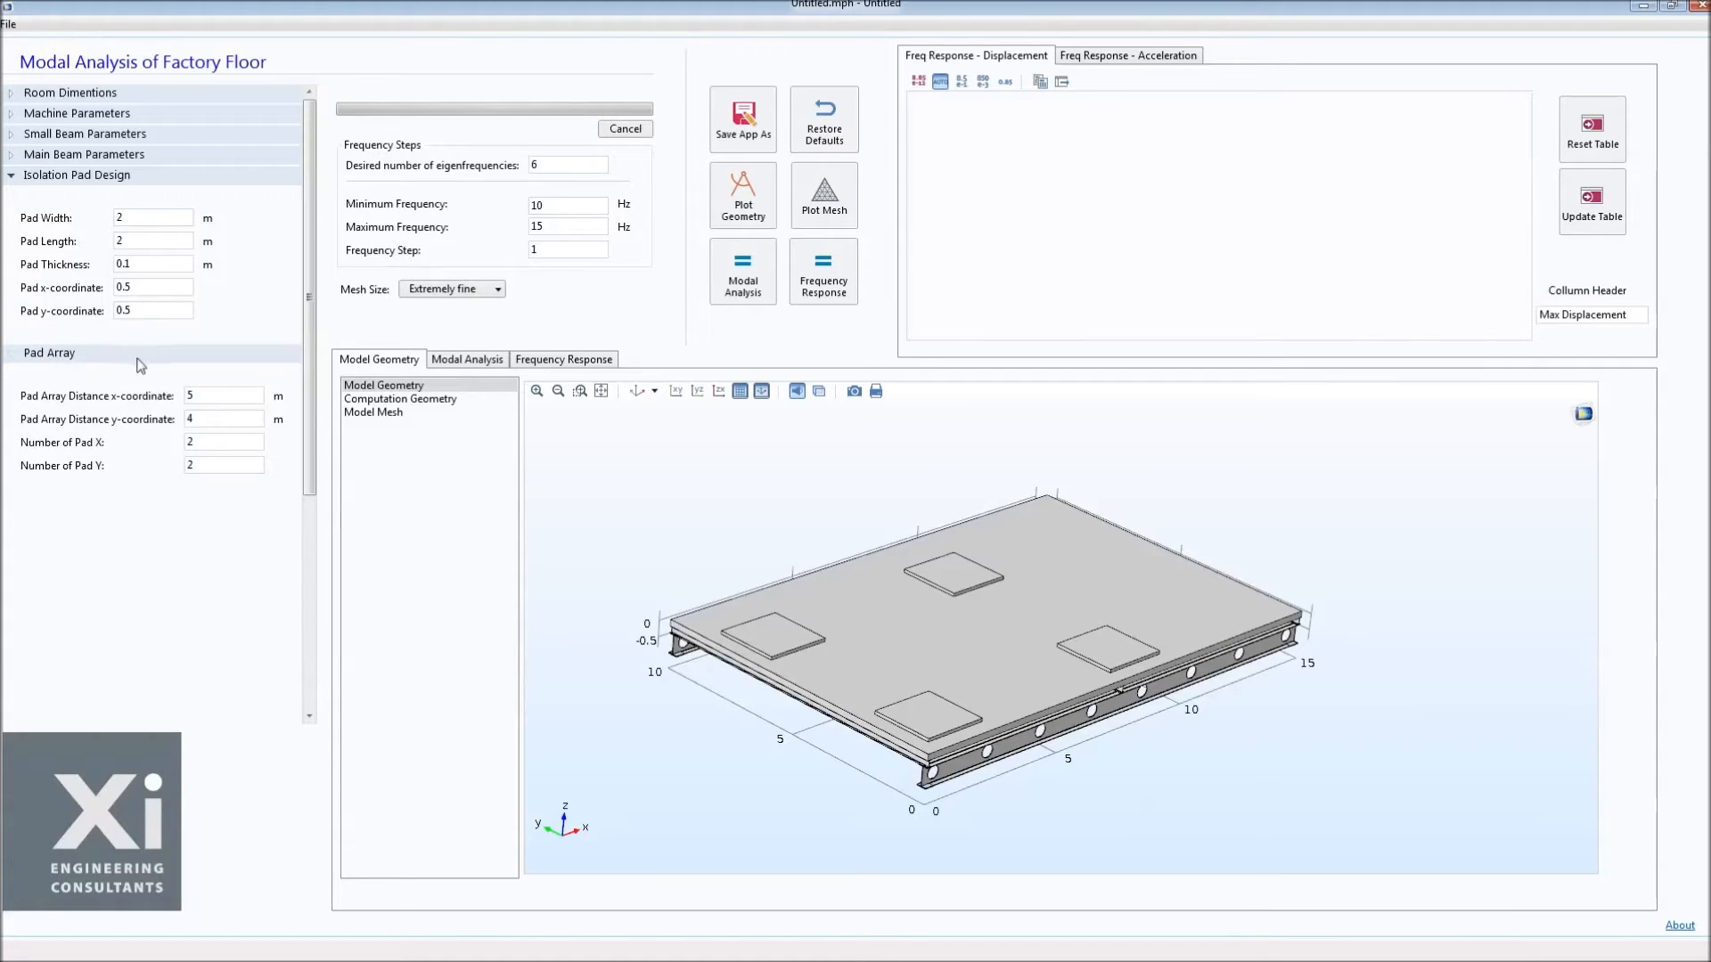
{"action": "double_click", "coordinate": [217, 438]}
{"action": "left_click", "coordinate": [749, 214]}
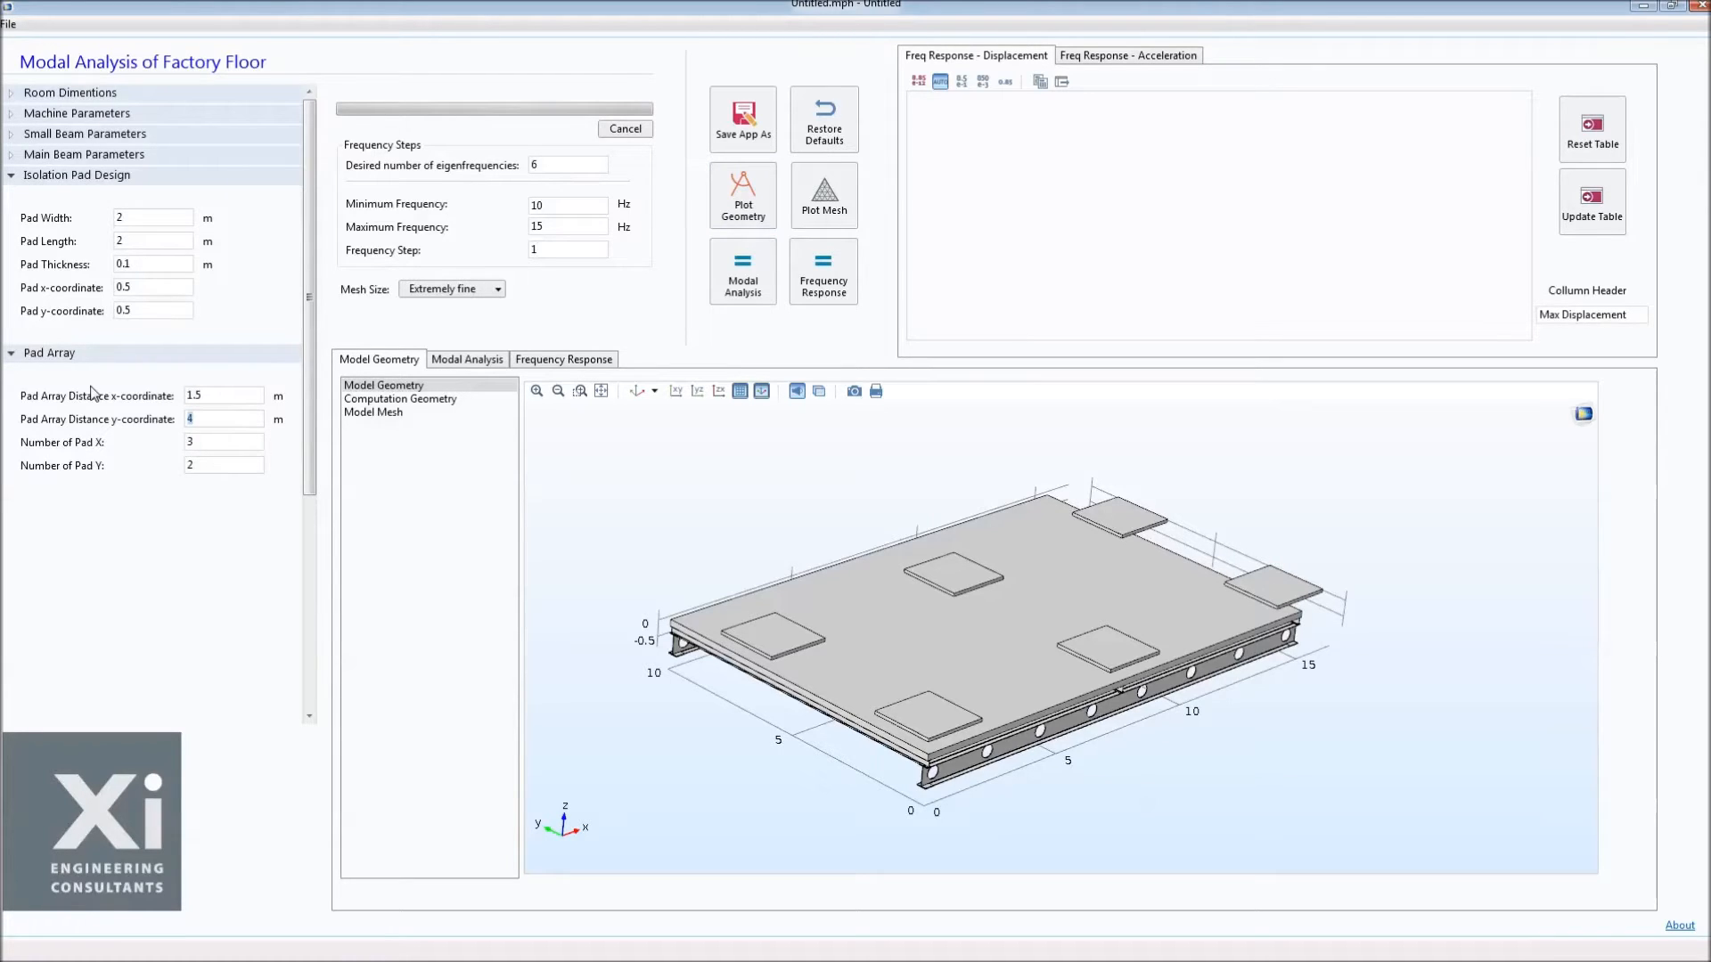
{"action": "left_click", "coordinate": [745, 201]}
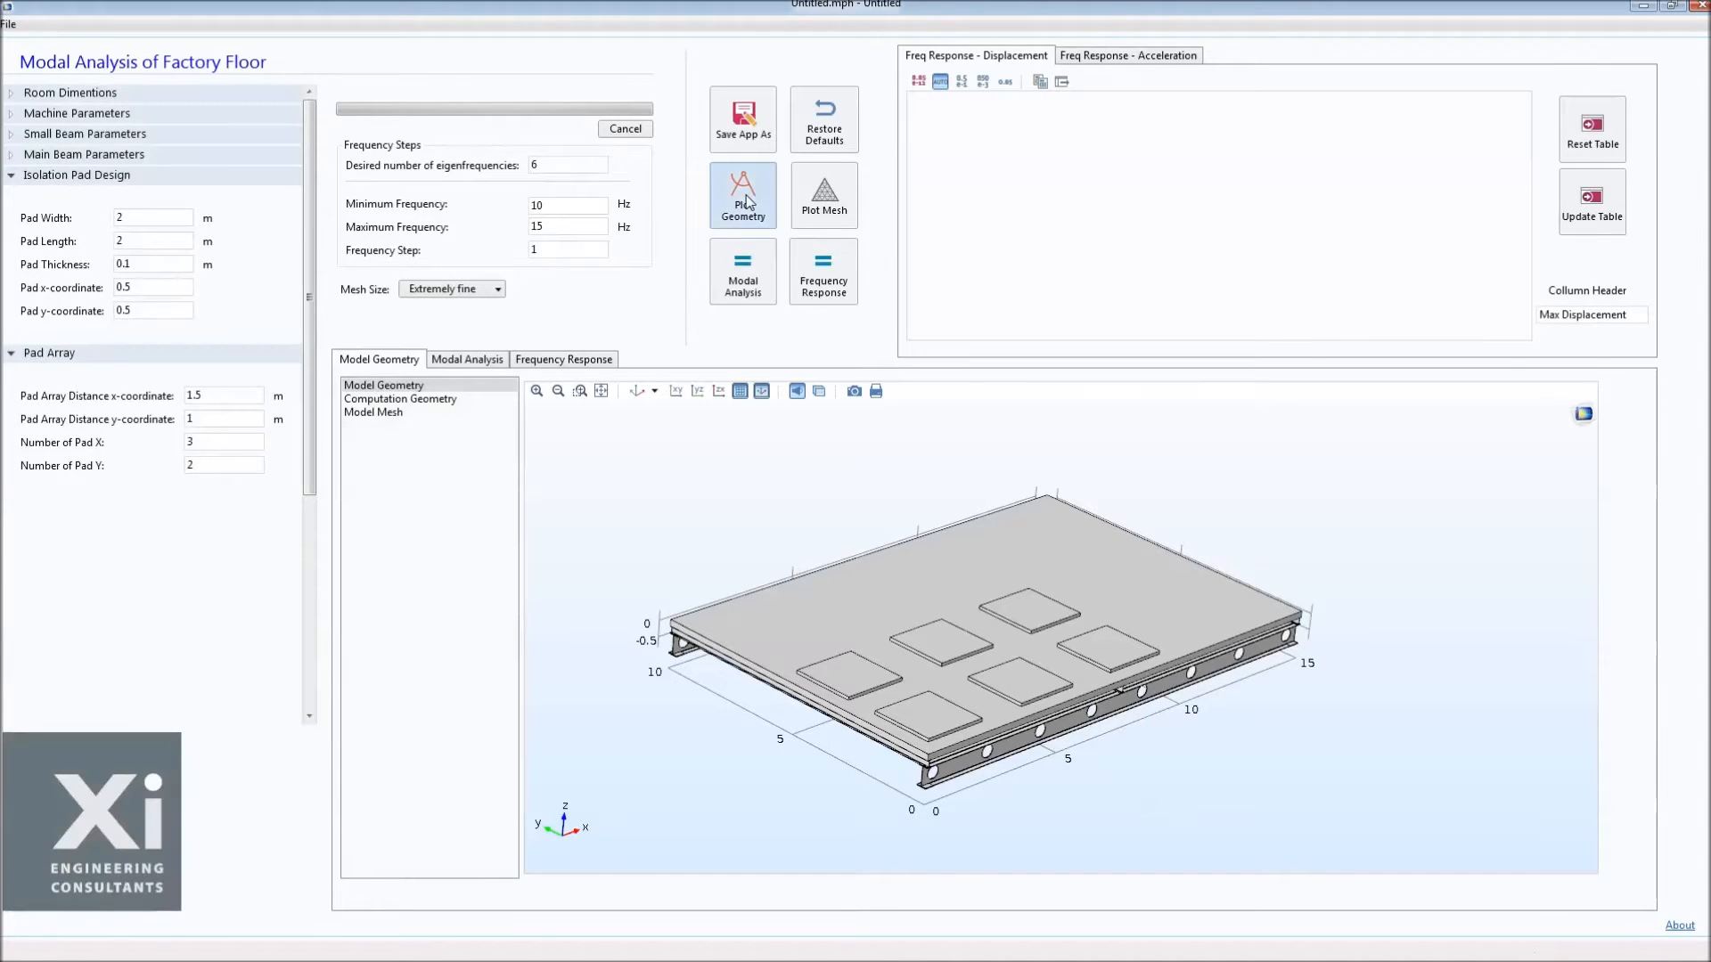
{"action": "left_click_drag", "start_coordinate": [850, 548], "coordinate": [686, 485]}
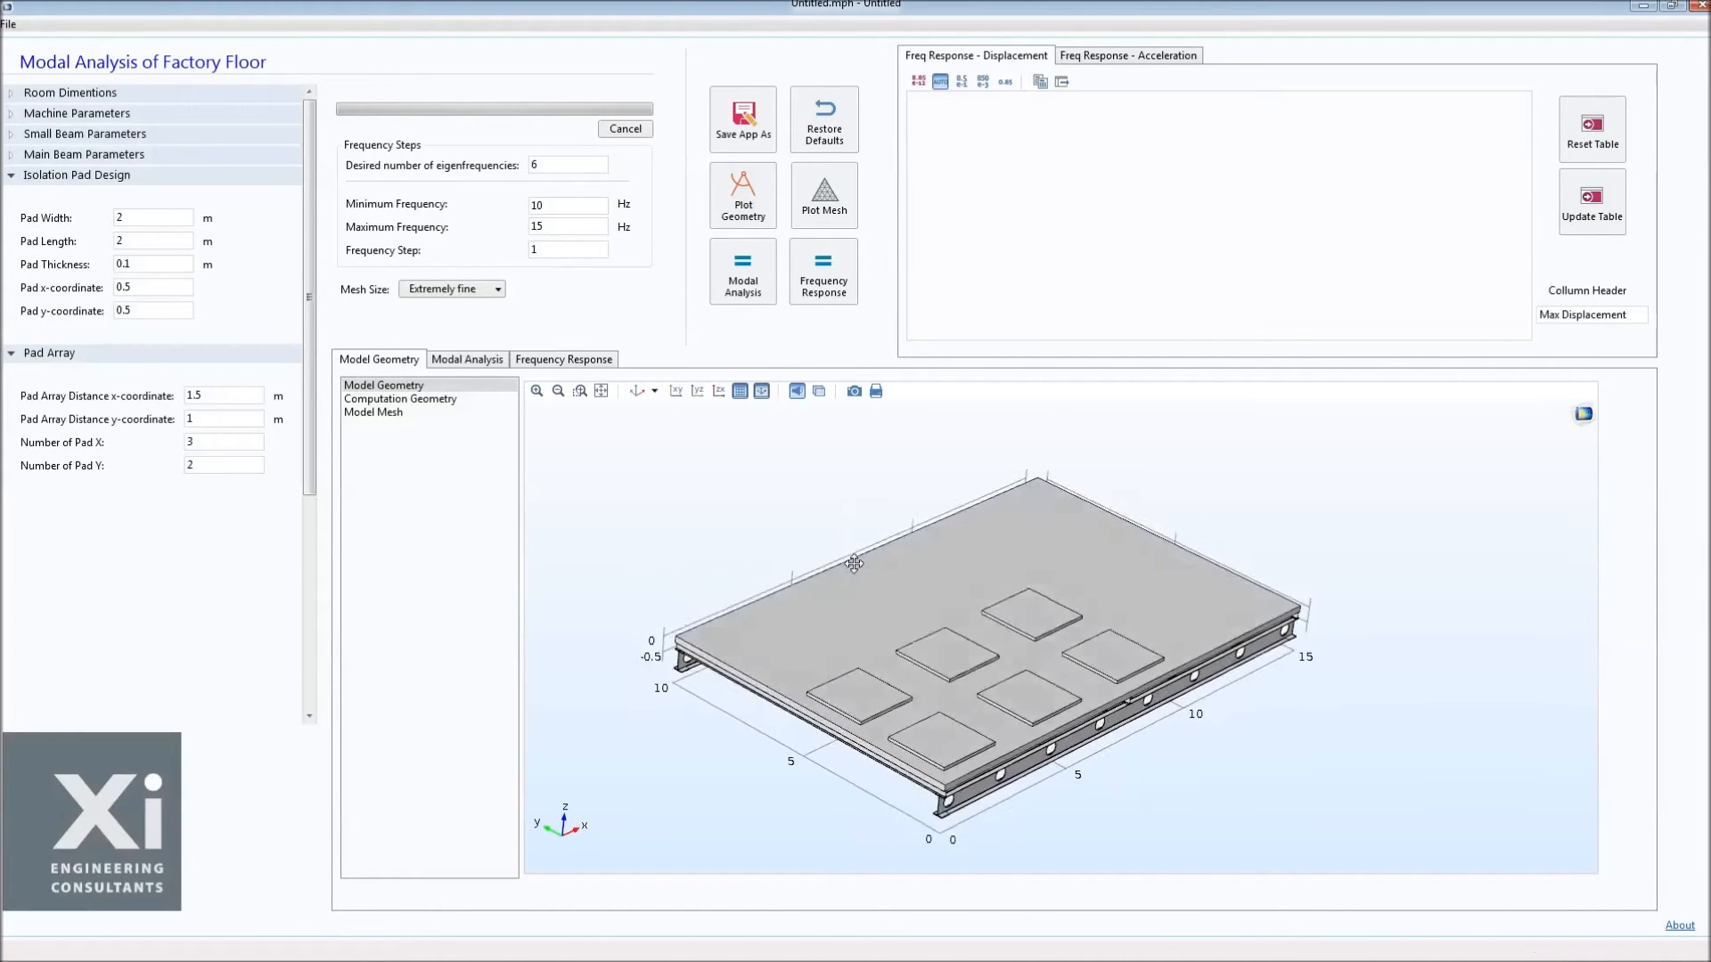
Set the machine force to 1e3 N/m² in the X direction and 500 N/m² in the Y direction, and replot the geometry.
{"action": "left_click", "coordinate": [95, 176]}
{"action": "left_click", "coordinate": [95, 195]}
{"action": "left_click", "coordinate": [95, 95]}
{"action": "left_click", "coordinate": [95, 94]}
{"action": "left_click", "coordinate": [97, 114]}
{"action": "double_click", "coordinate": [144, 148]}
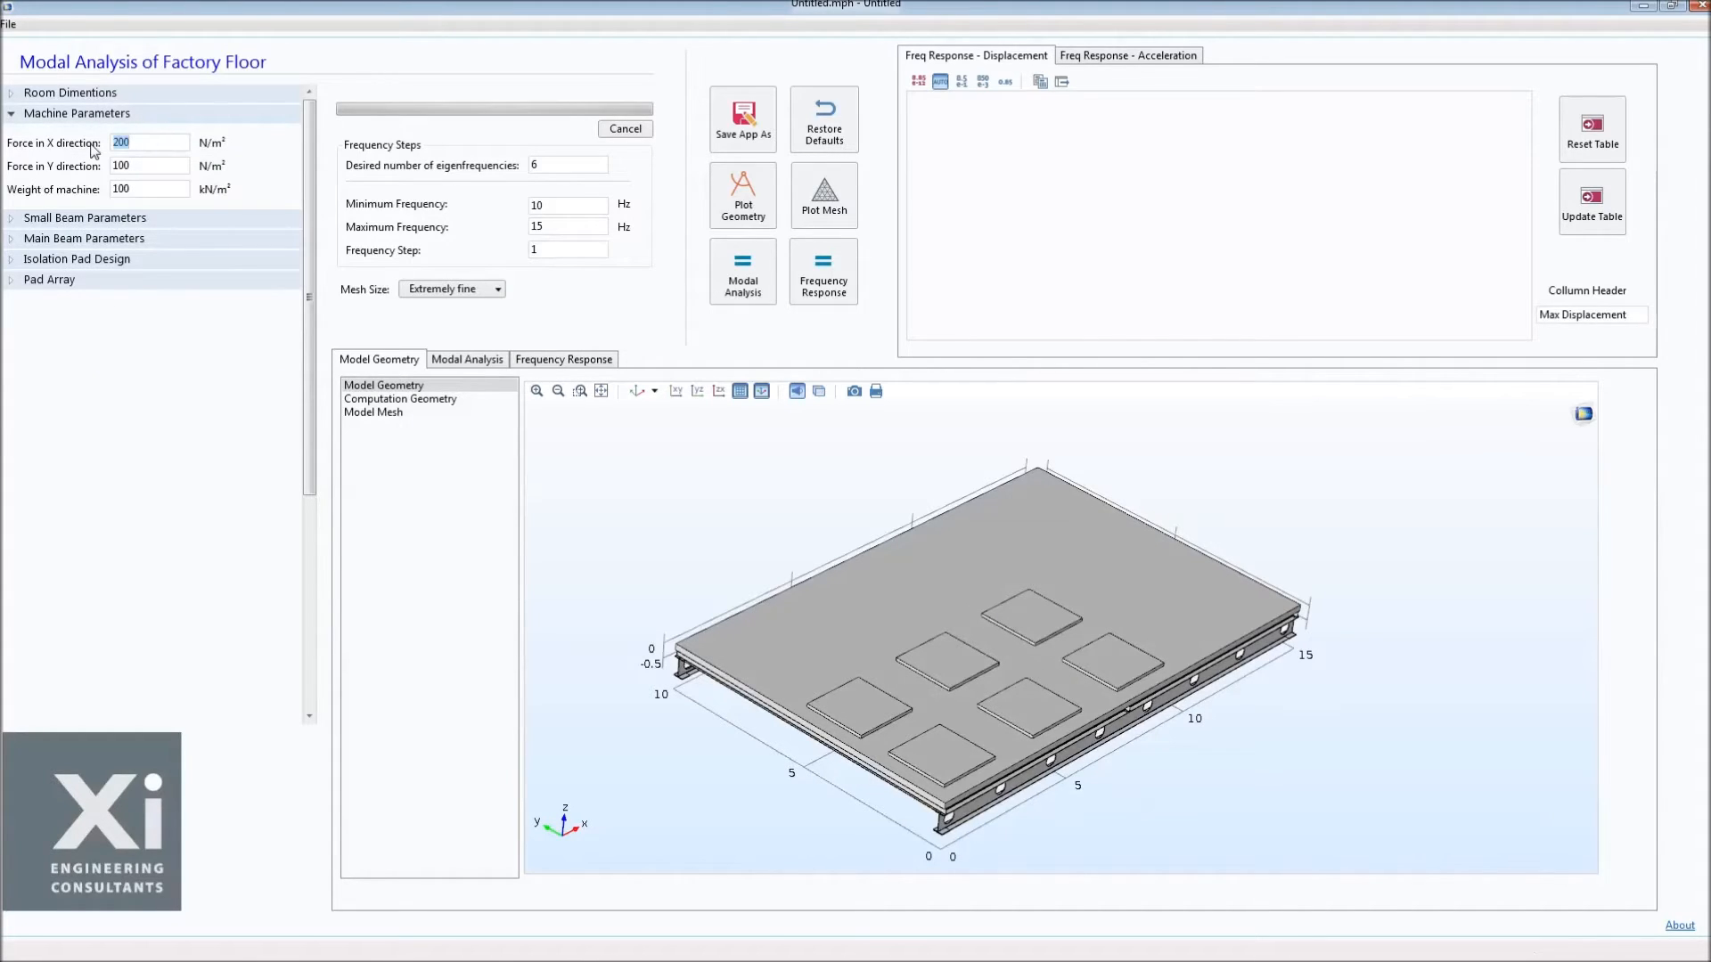
{"action": "type", "text": "1e3"}
{"action": "left_click", "coordinate": [757, 219]}
{"action": "mouse_move", "coordinate": [975, 613]}
{"action": "left_mouse_down"}
{"action": "mouse_move", "coordinate": [958, 585]}
{"action": "mouse_move", "coordinate": [931, 583]}
{"action": "mouse_move", "coordinate": [953, 595]}
{"action": "left_mouse_up"}
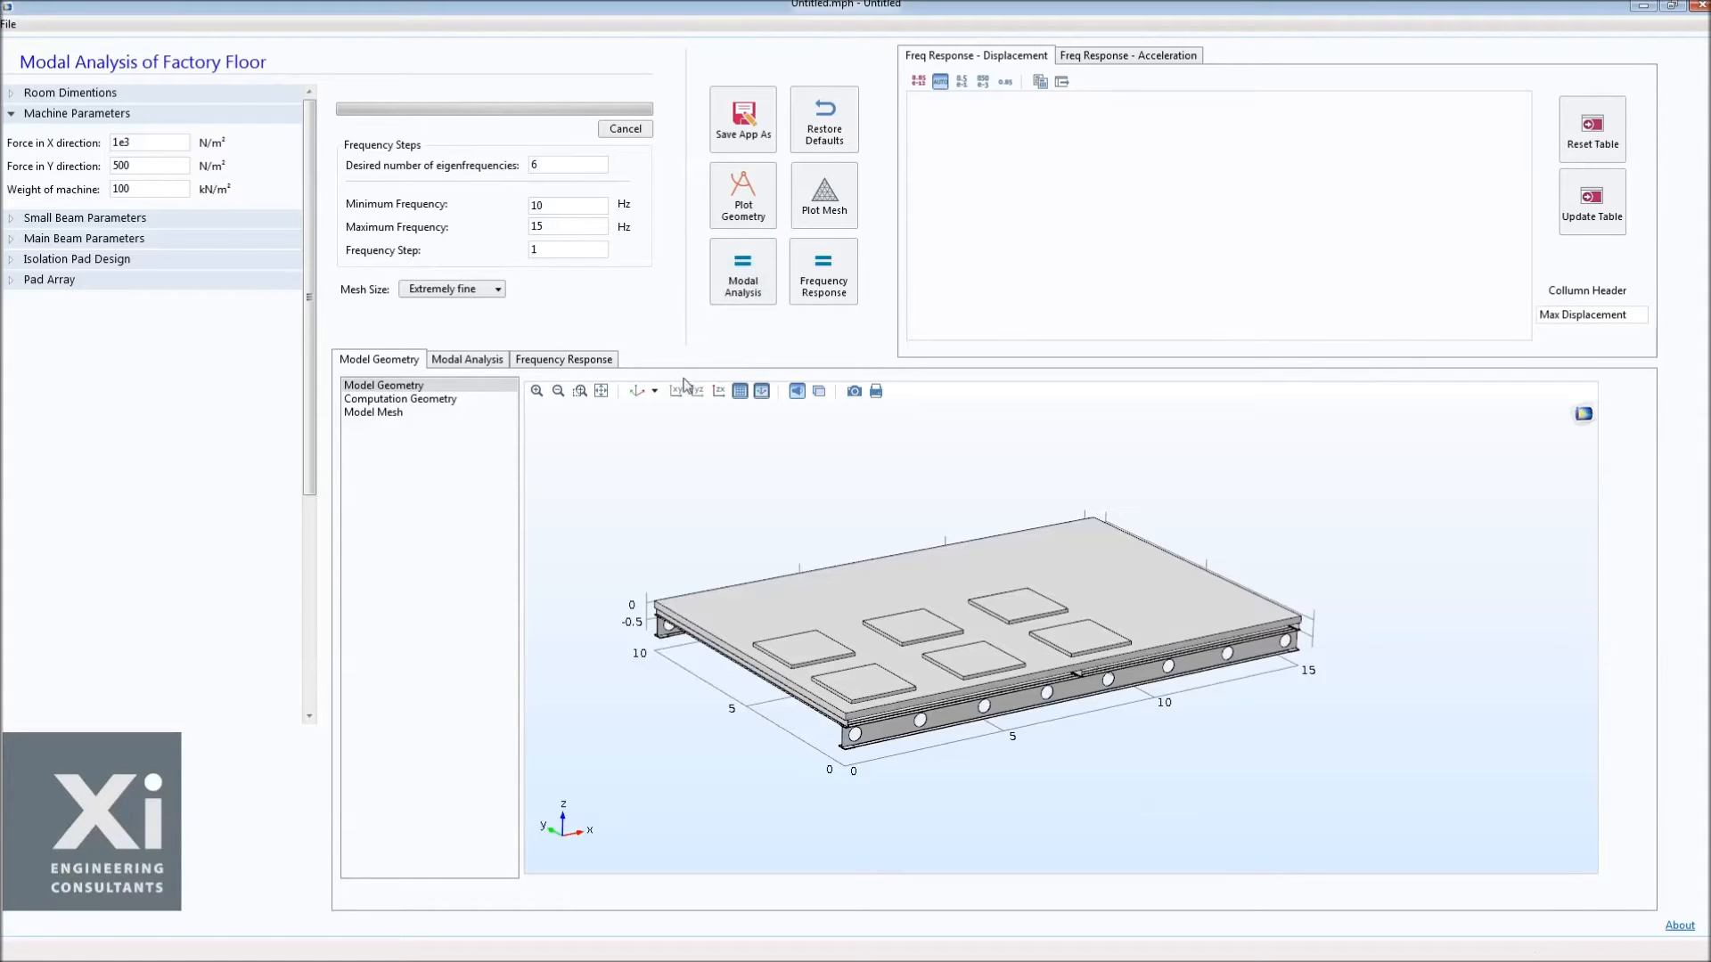
Show the model mesh view, set the mesh size to Extra coarse and plot the mesh.
{"action": "left_click", "coordinate": [397, 414]}
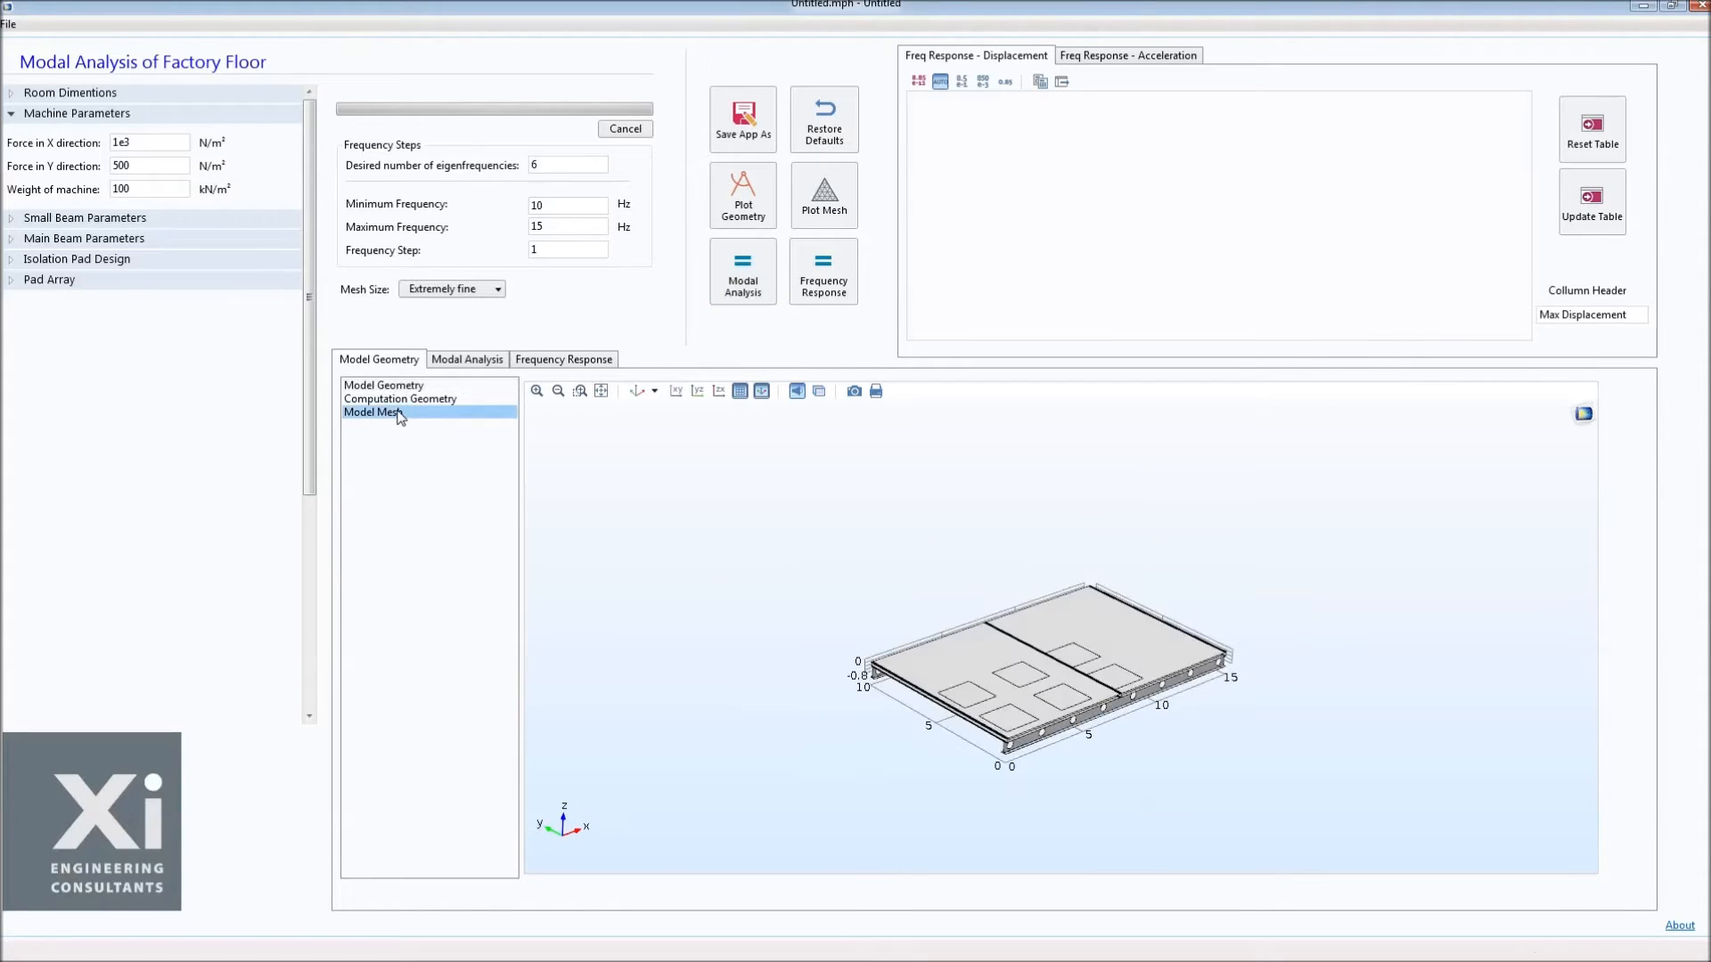
{"action": "left_click", "coordinate": [475, 290]}
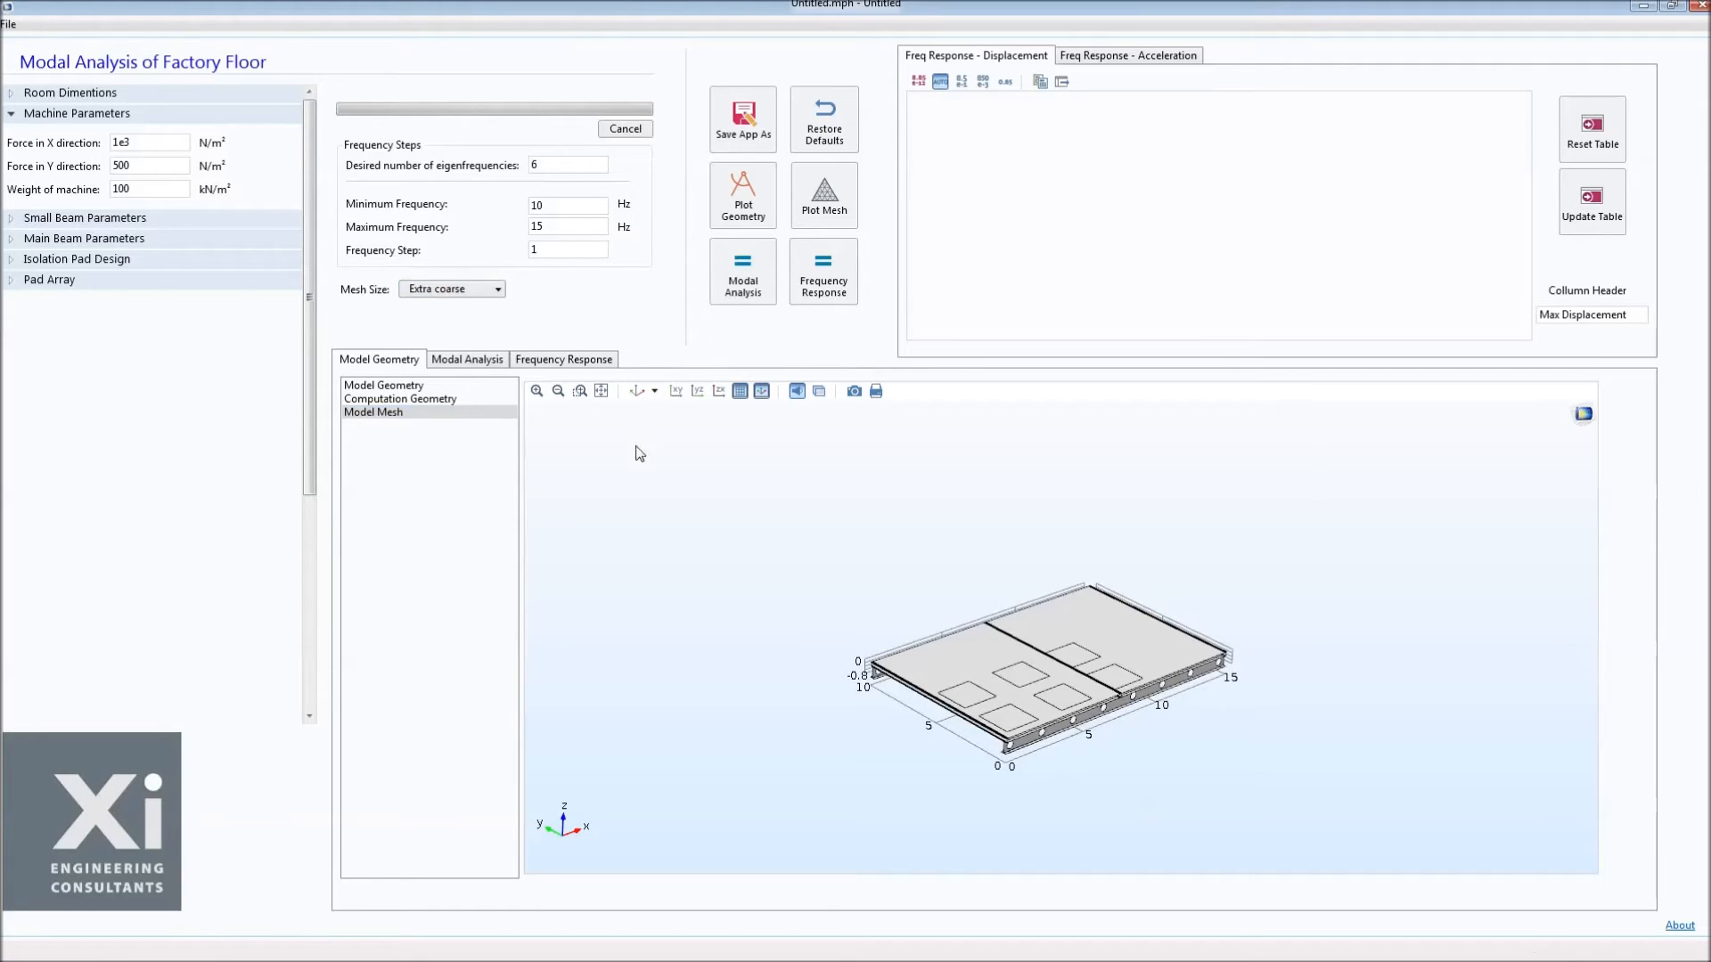
{"action": "scroll", "coordinate": [1044, 655], "scroll_direction": "up", "scroll_amount": 2}
{"action": "middle_click_drag", "start_coordinate": [1044, 655], "coordinate": [1041, 611]}
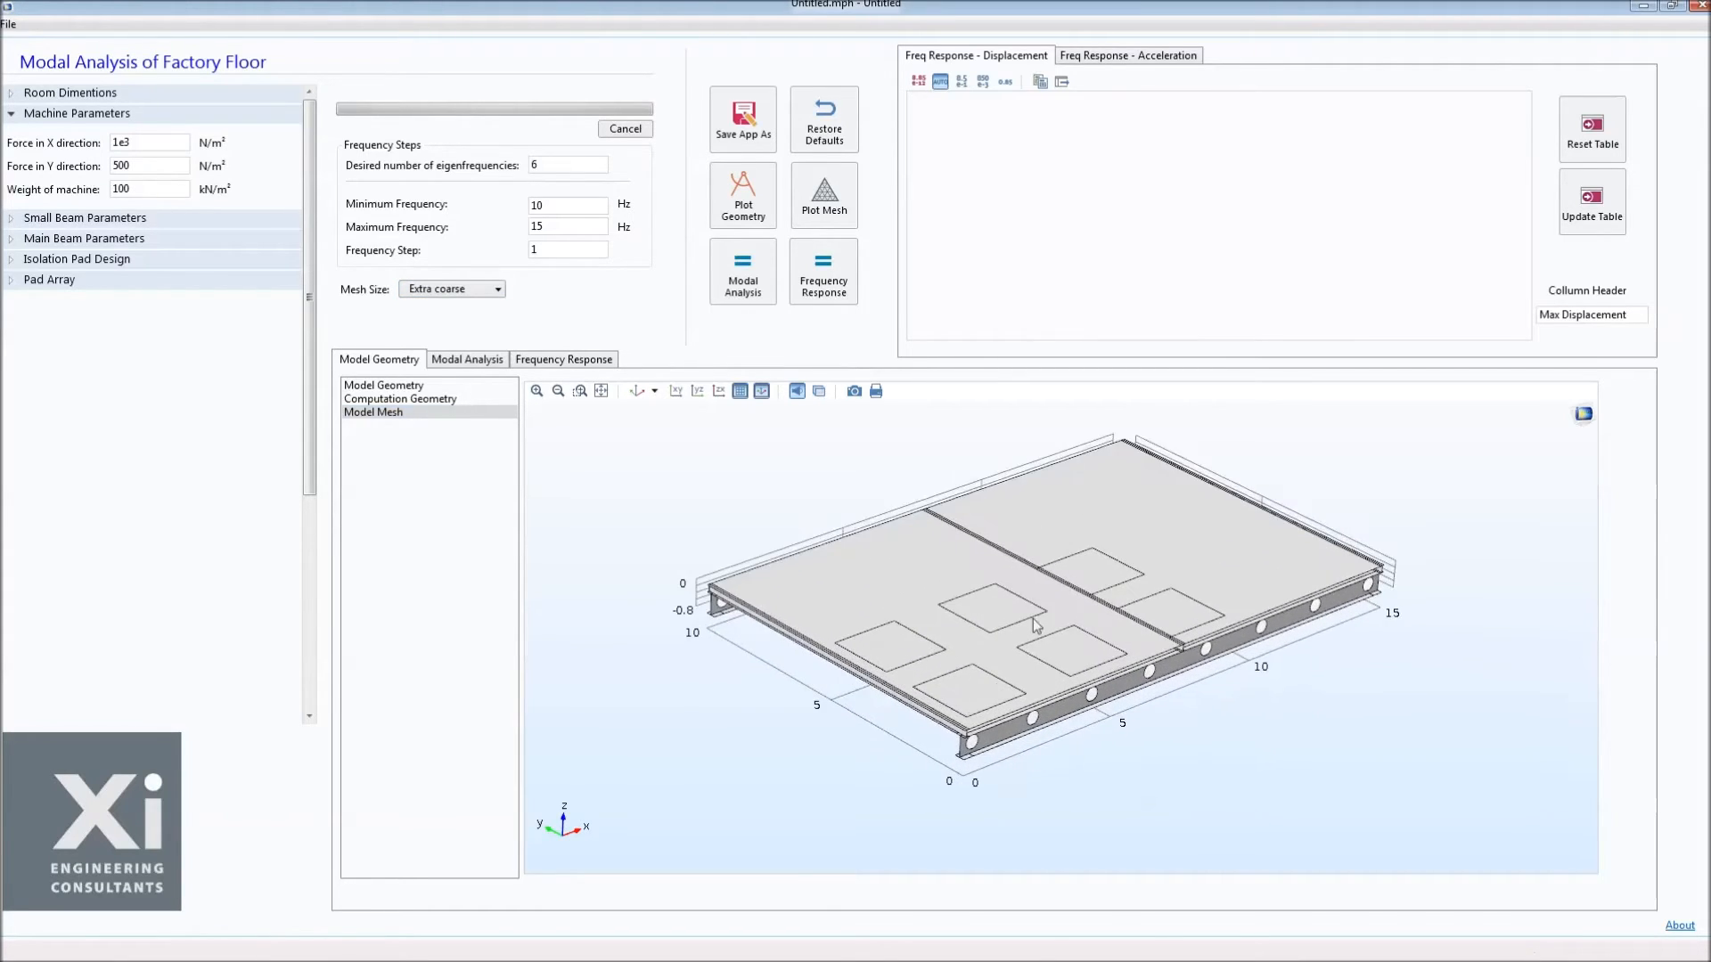
{"action": "left_click_drag", "start_coordinate": [1028, 658], "coordinate": [1008, 629]}
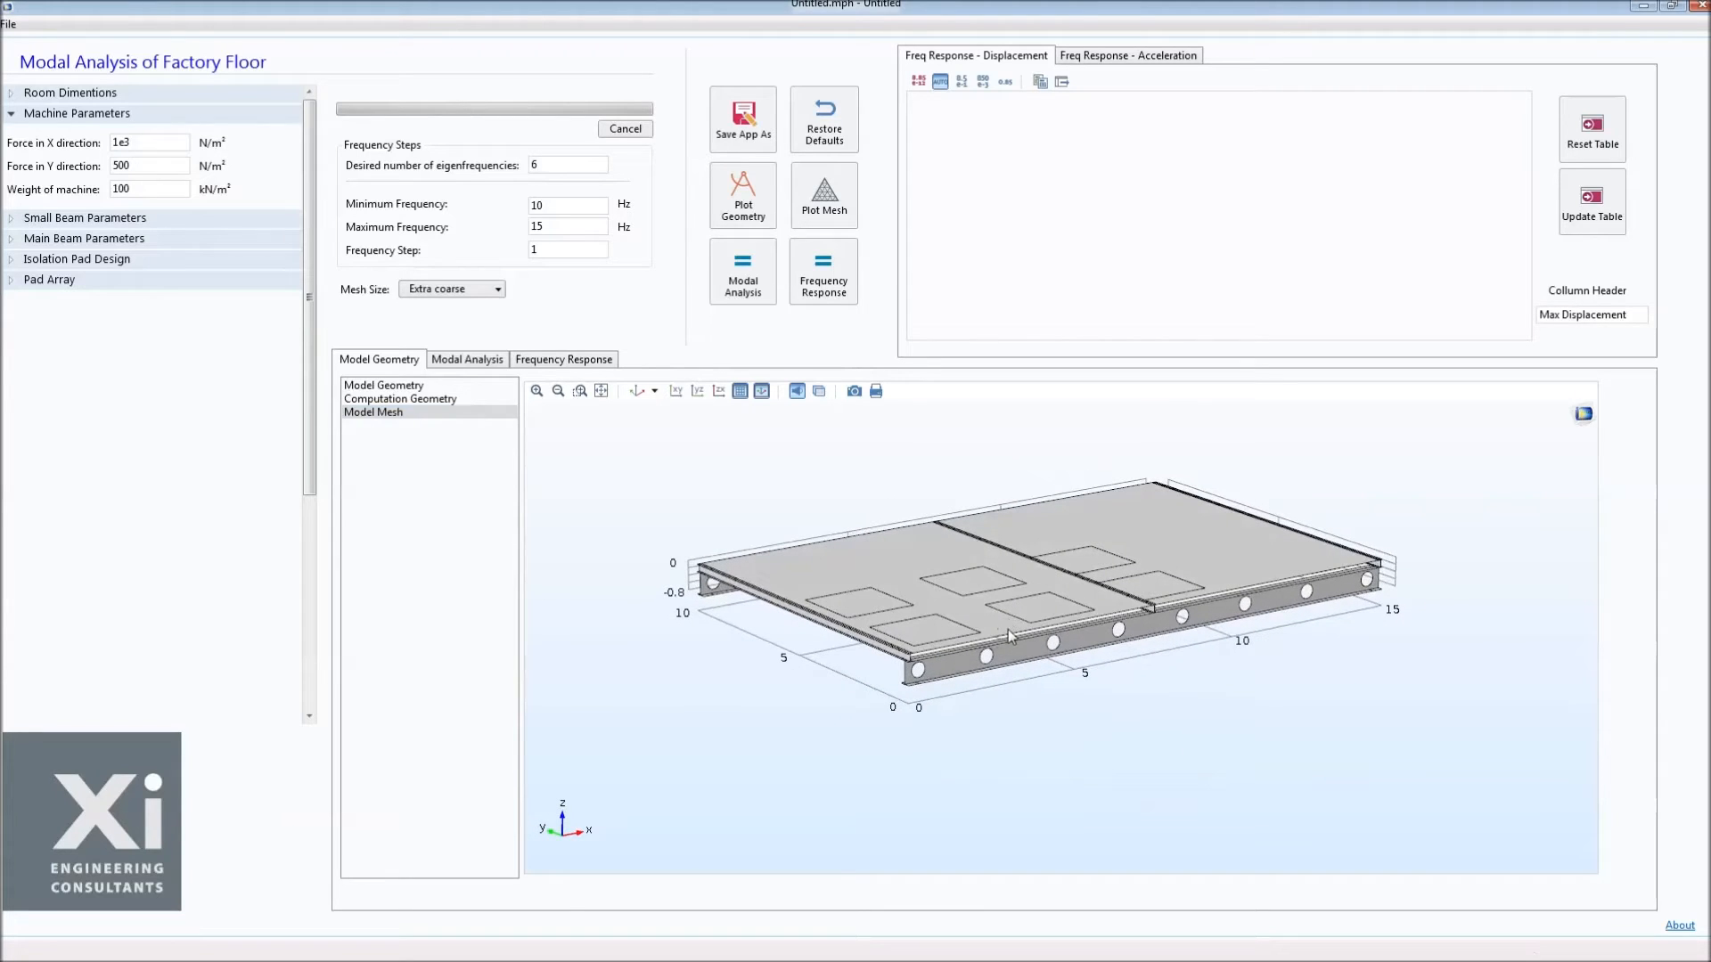
{"action": "left_click", "coordinate": [843, 214]}
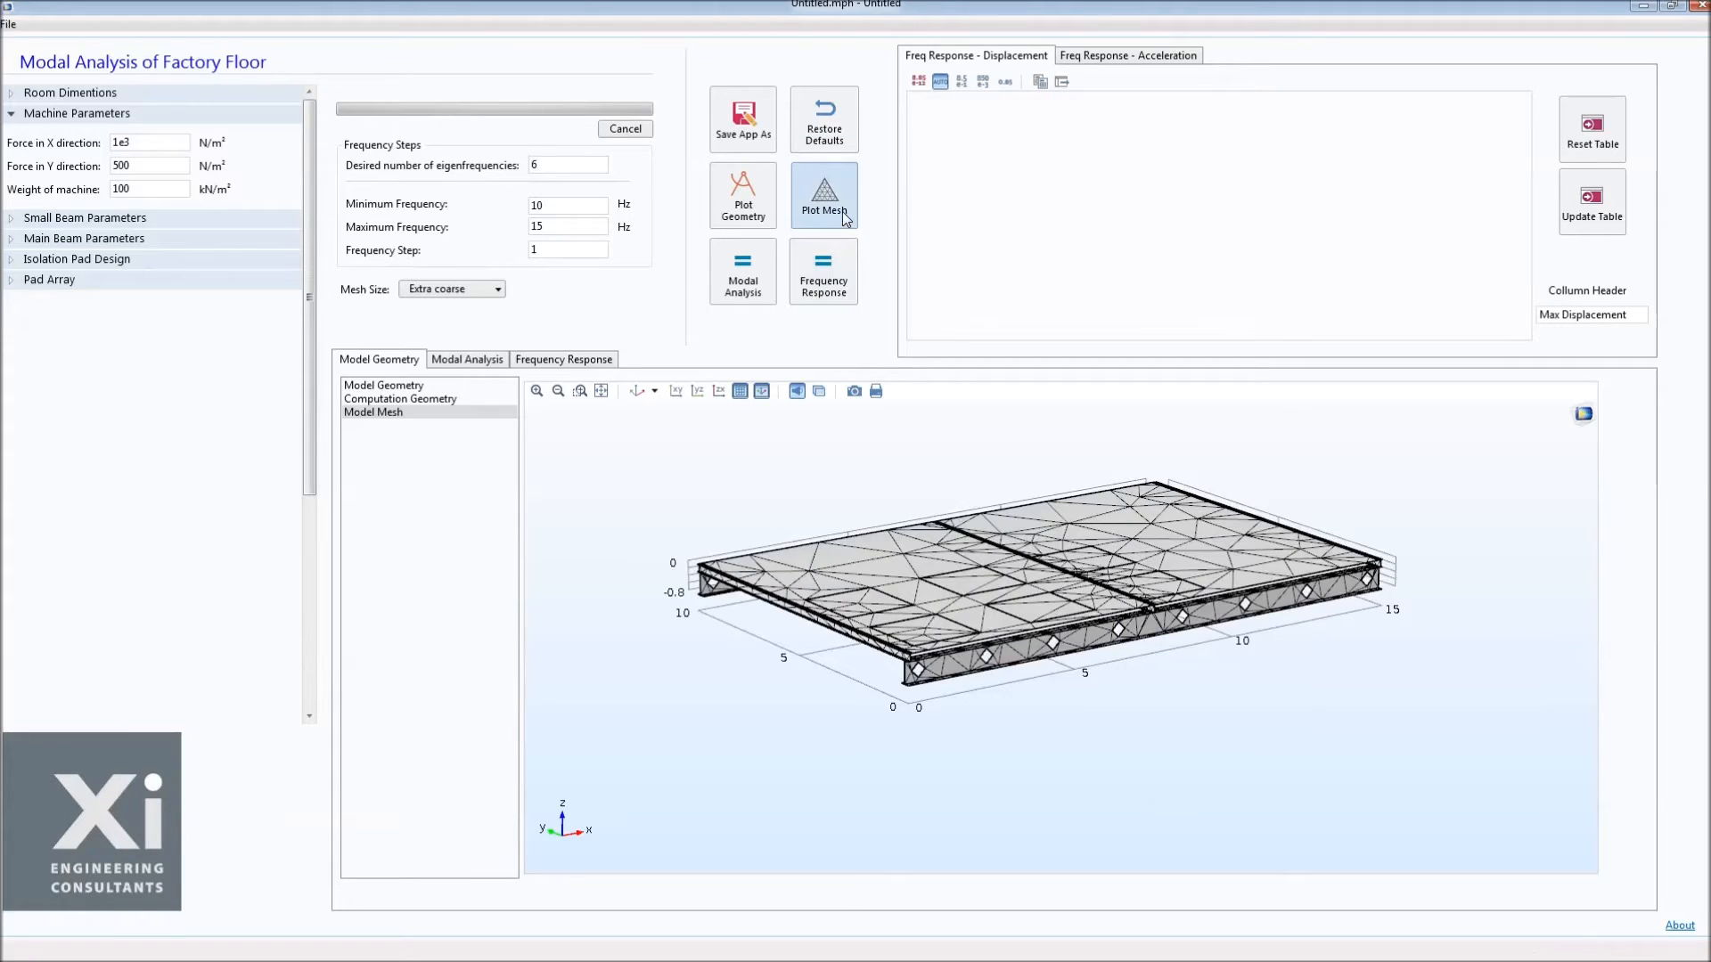
{"action": "middle_click_drag", "start_coordinate": [1015, 623], "coordinate": [976, 628]}
{"action": "scroll", "coordinate": [975, 627], "scroll_direction": "up", "scroll_amount": 3}
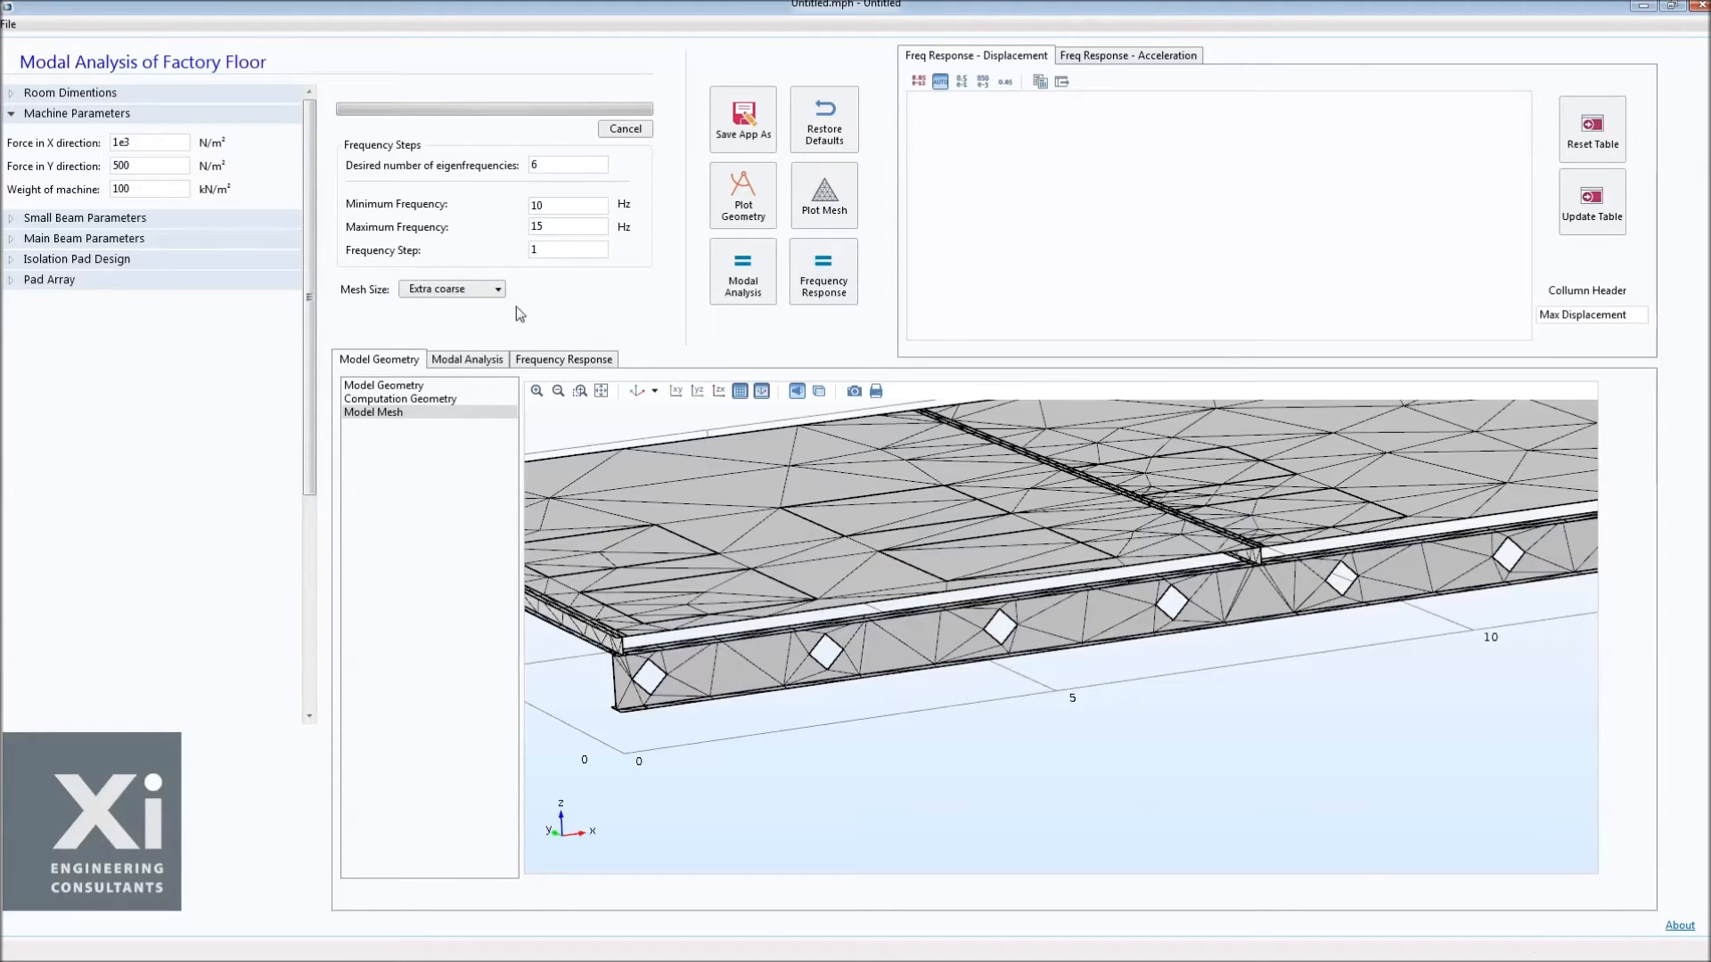
Set the mesh size to Normal, replot the mesh and inspect the elements around the main beam holes.
{"action": "left_click", "coordinate": [482, 295]}
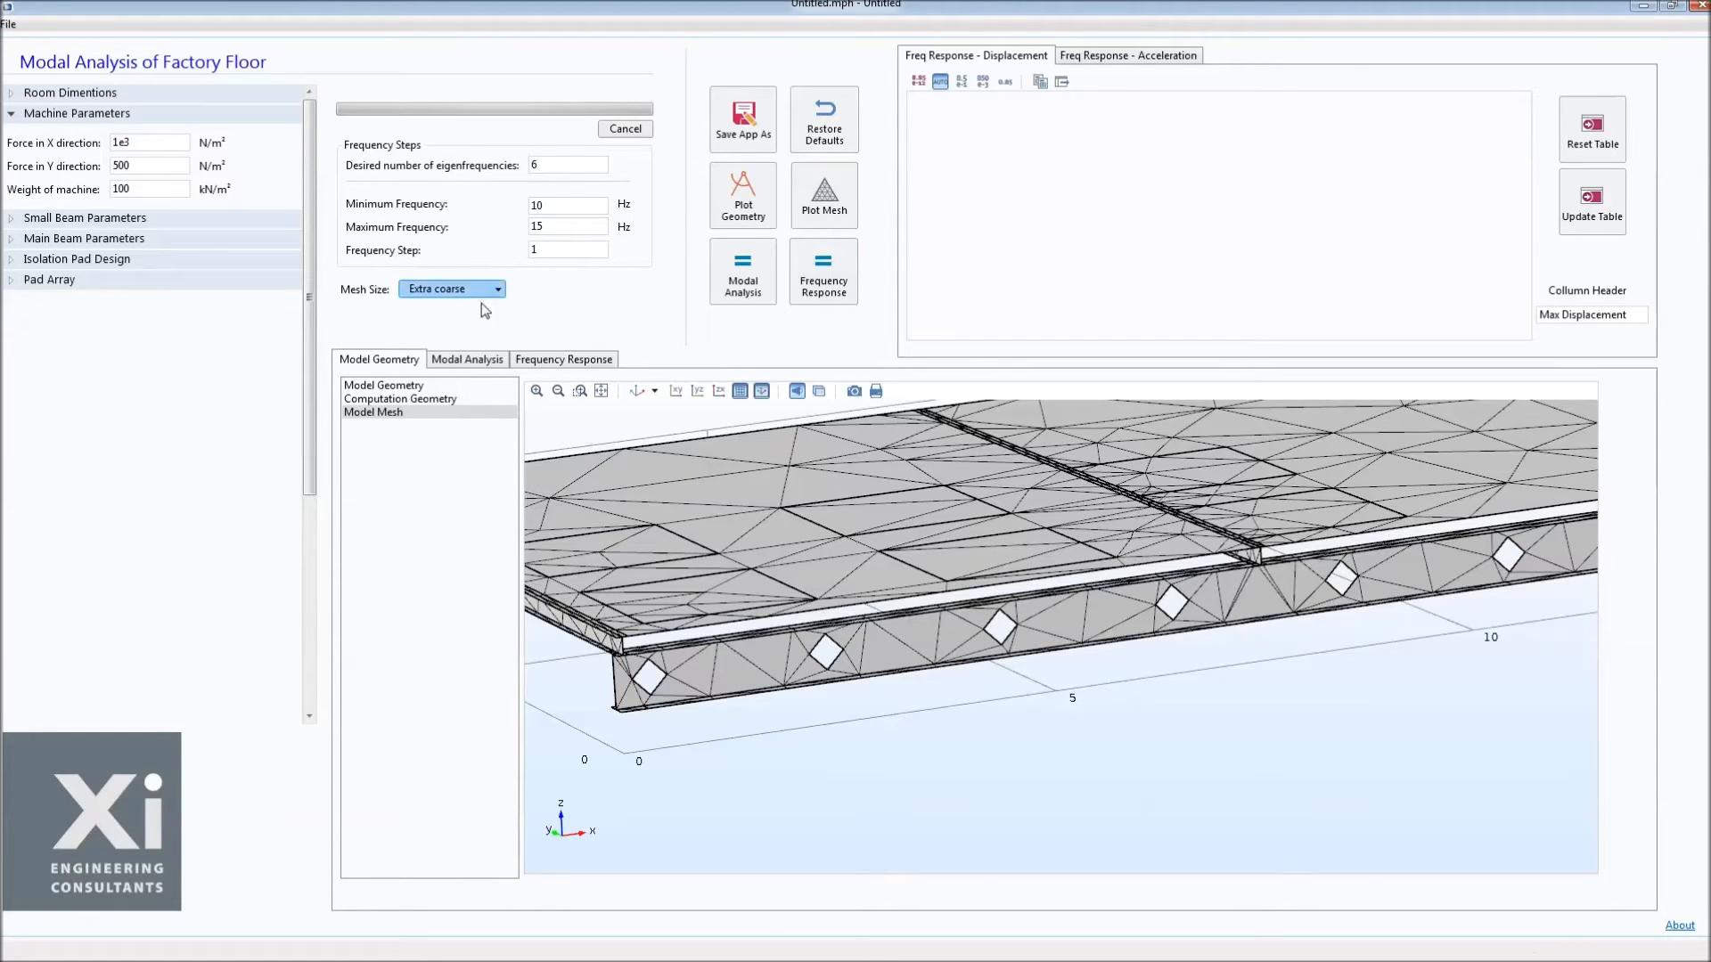
{"action": "left_click", "coordinate": [476, 362]}
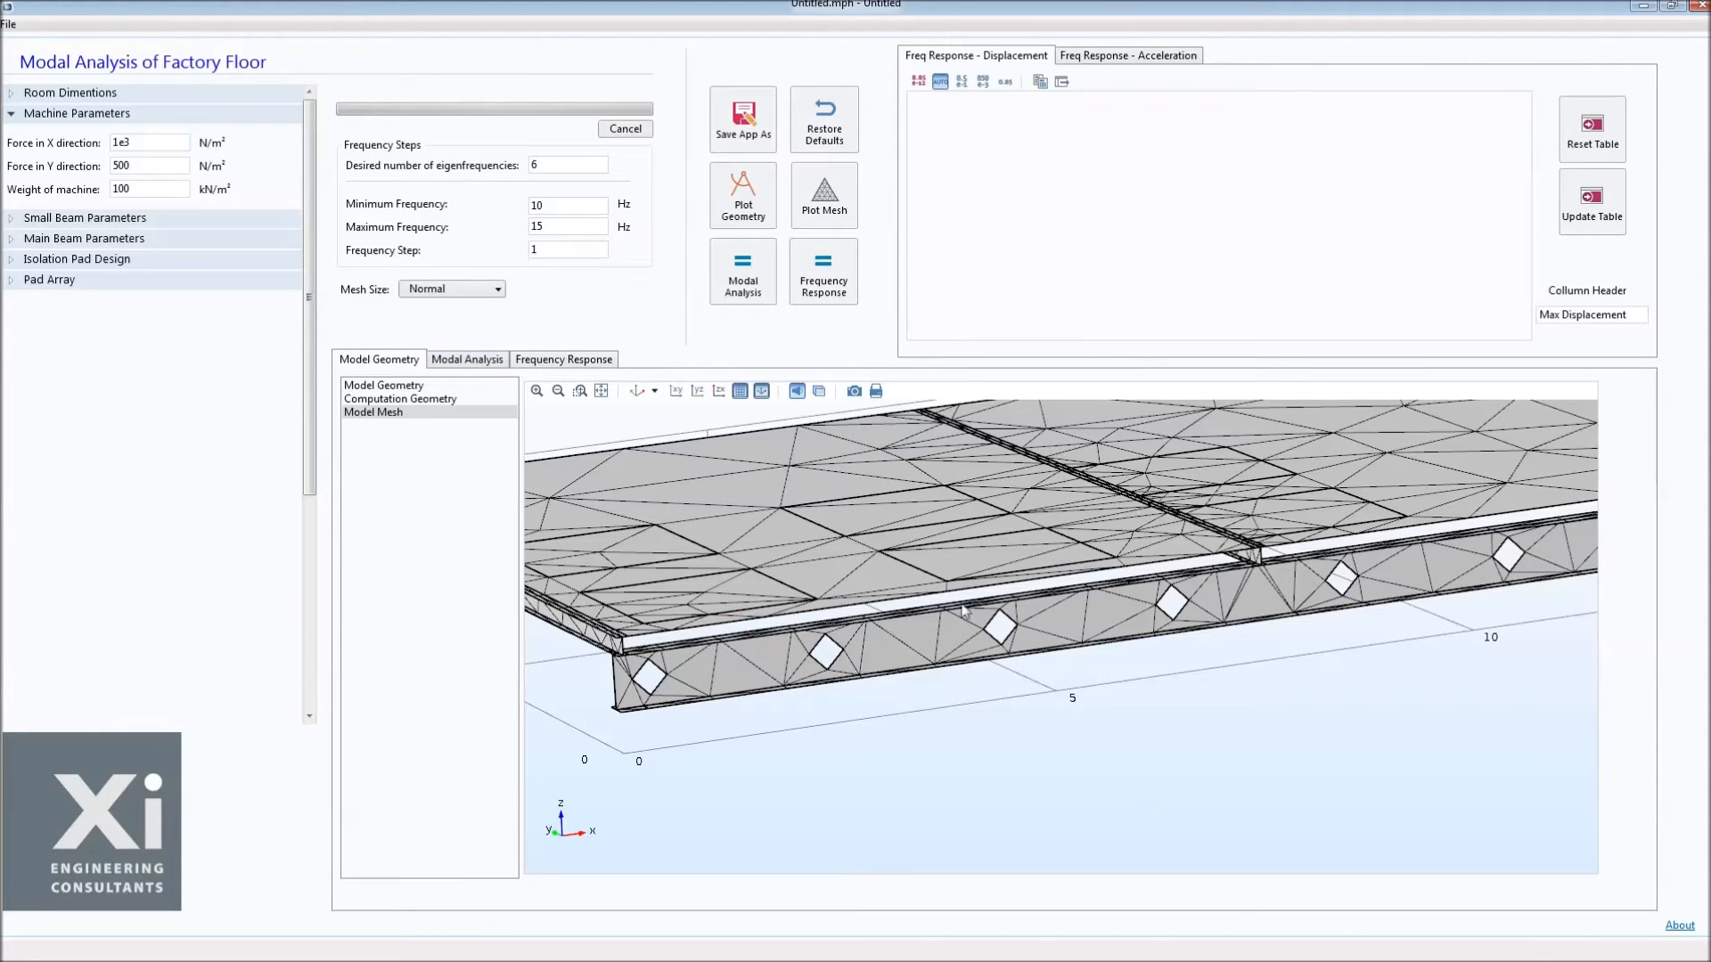
{"action": "left_click_drag", "start_coordinate": [1115, 581], "coordinate": [987, 533]}
{"action": "left_click", "coordinate": [825, 211]}
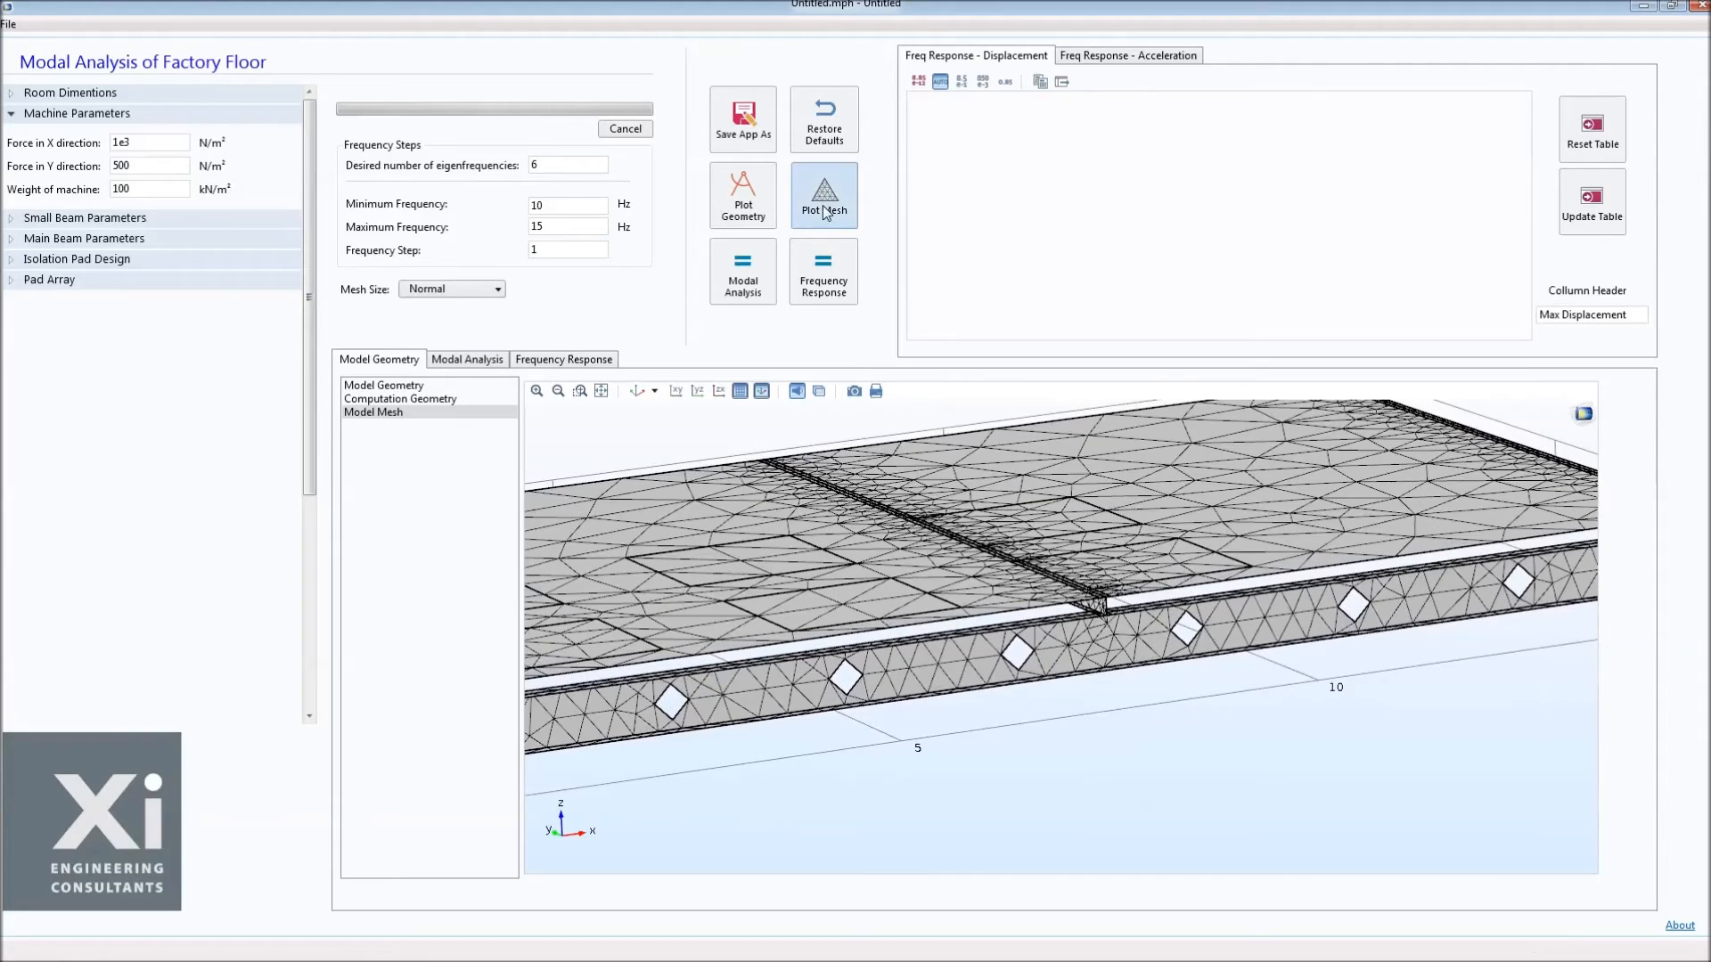
{"action": "scroll", "coordinate": [946, 473], "scroll_direction": "up", "scroll_amount": 5}
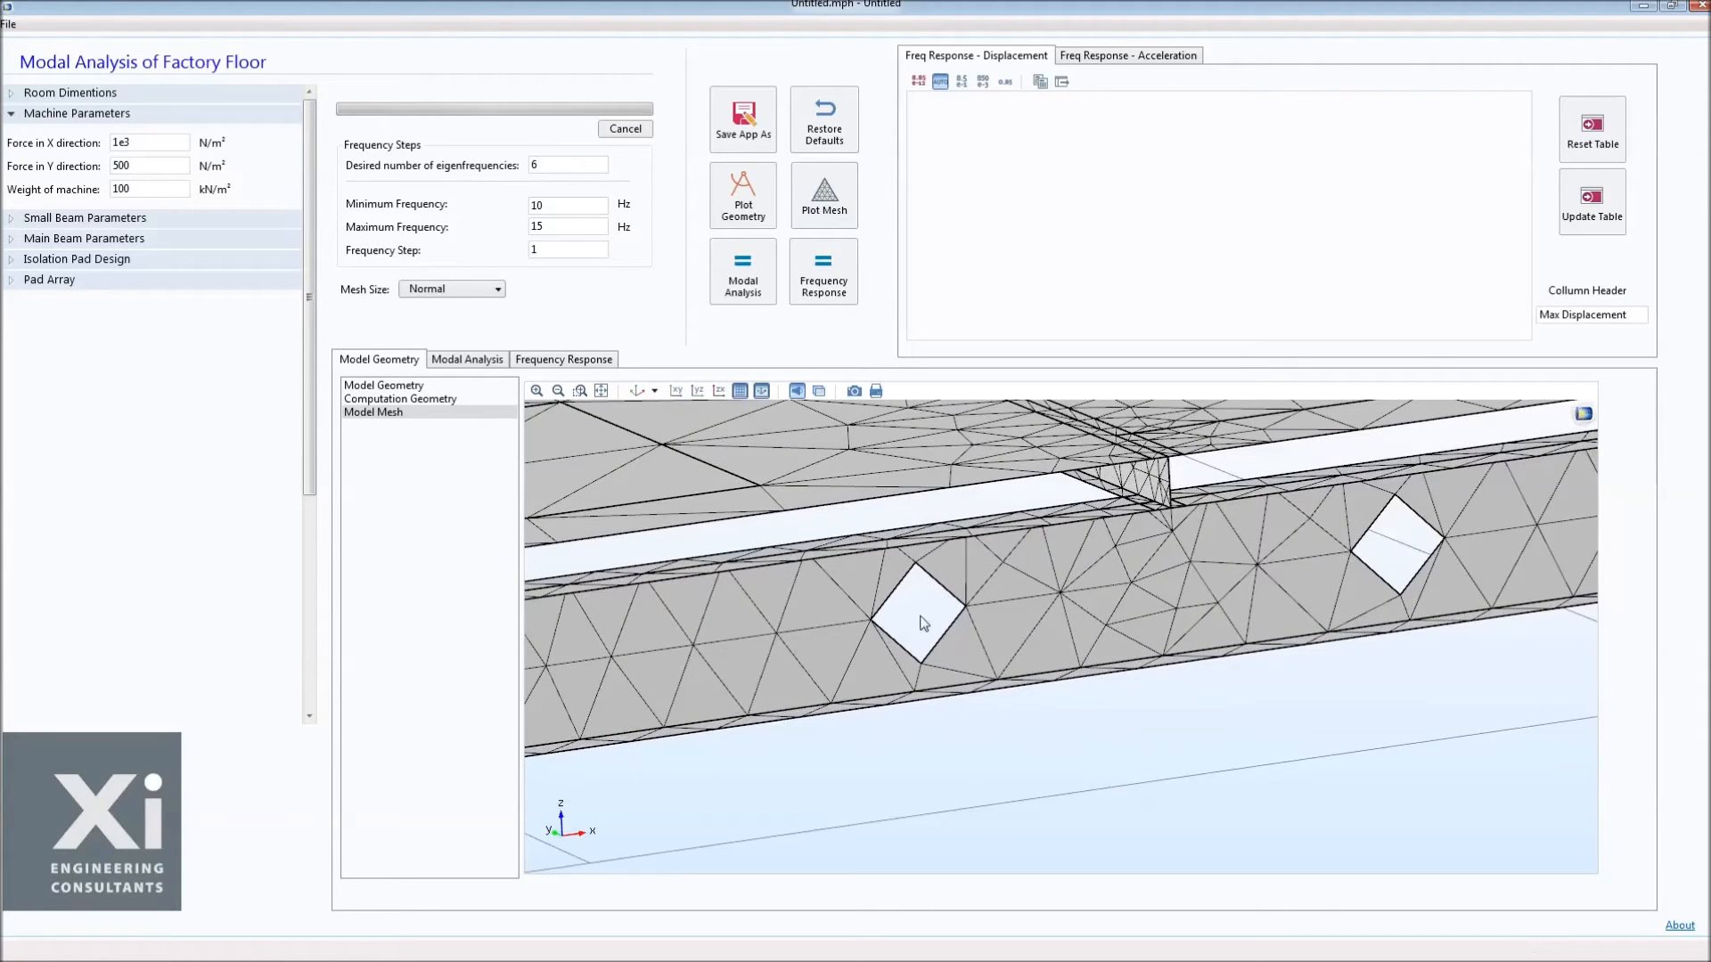
{"action": "scroll", "coordinate": [987, 653], "scroll_direction": "down", "scroll_amount": 1}
{"action": "scroll", "coordinate": [987, 653], "scroll_direction": "down", "scroll_amount": 6}
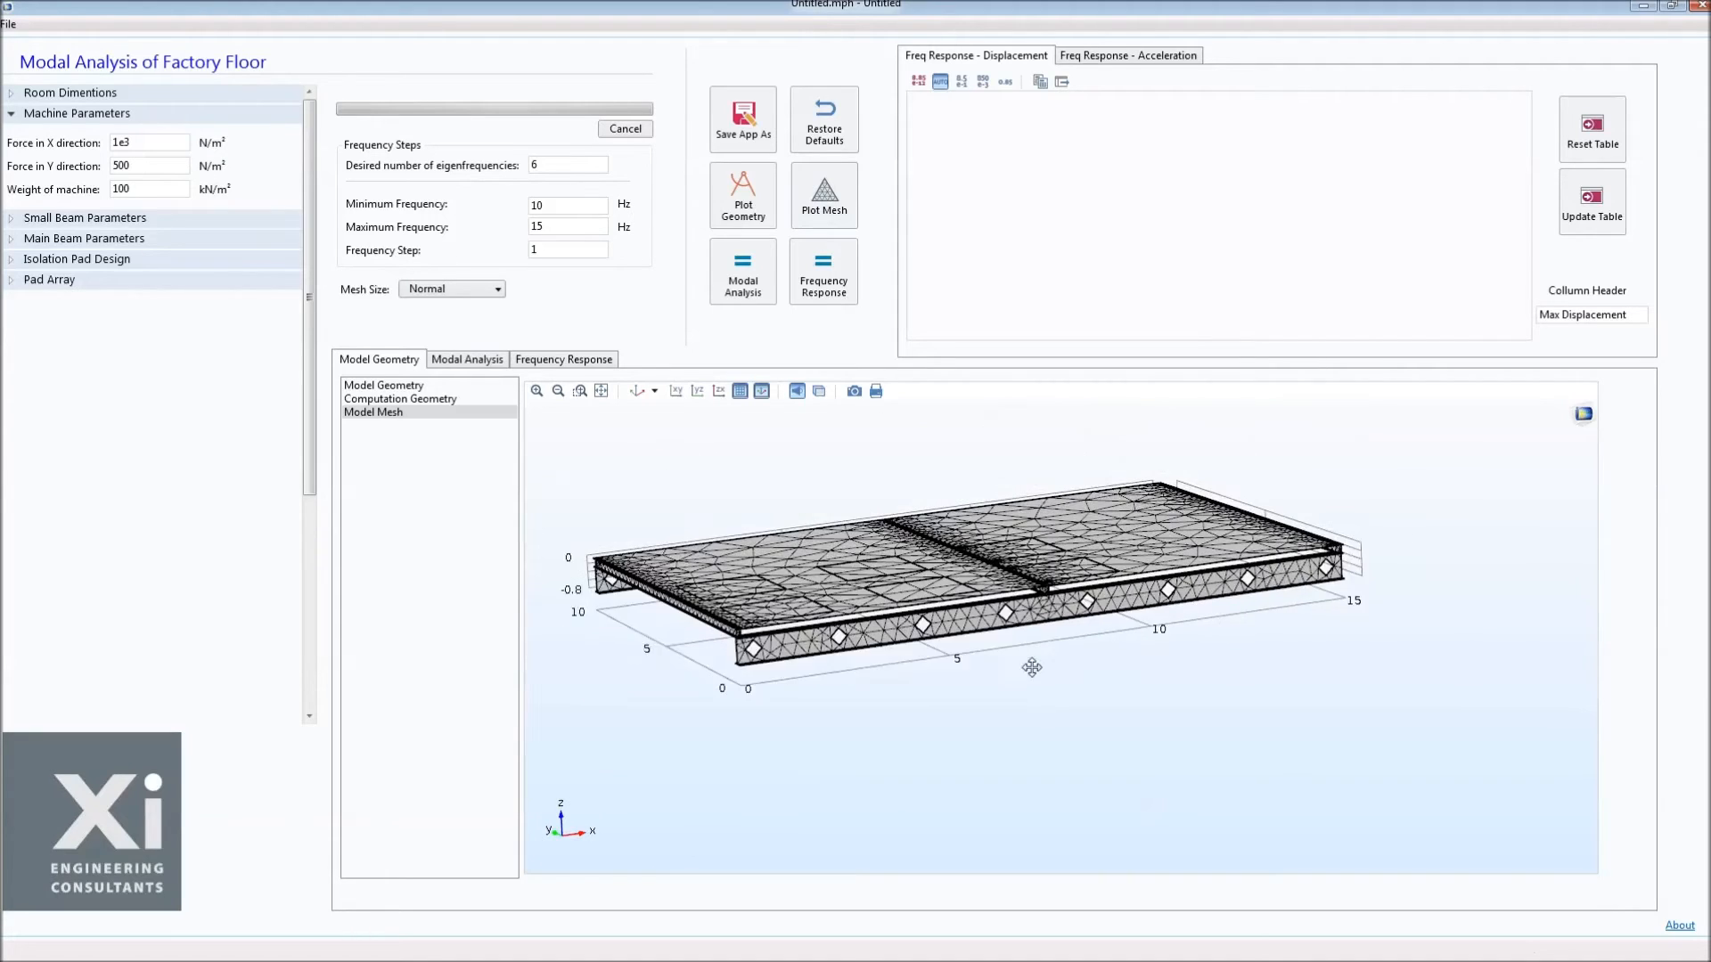
{"action": "left_click_drag", "start_coordinate": [1044, 684], "coordinate": [1062, 713]}
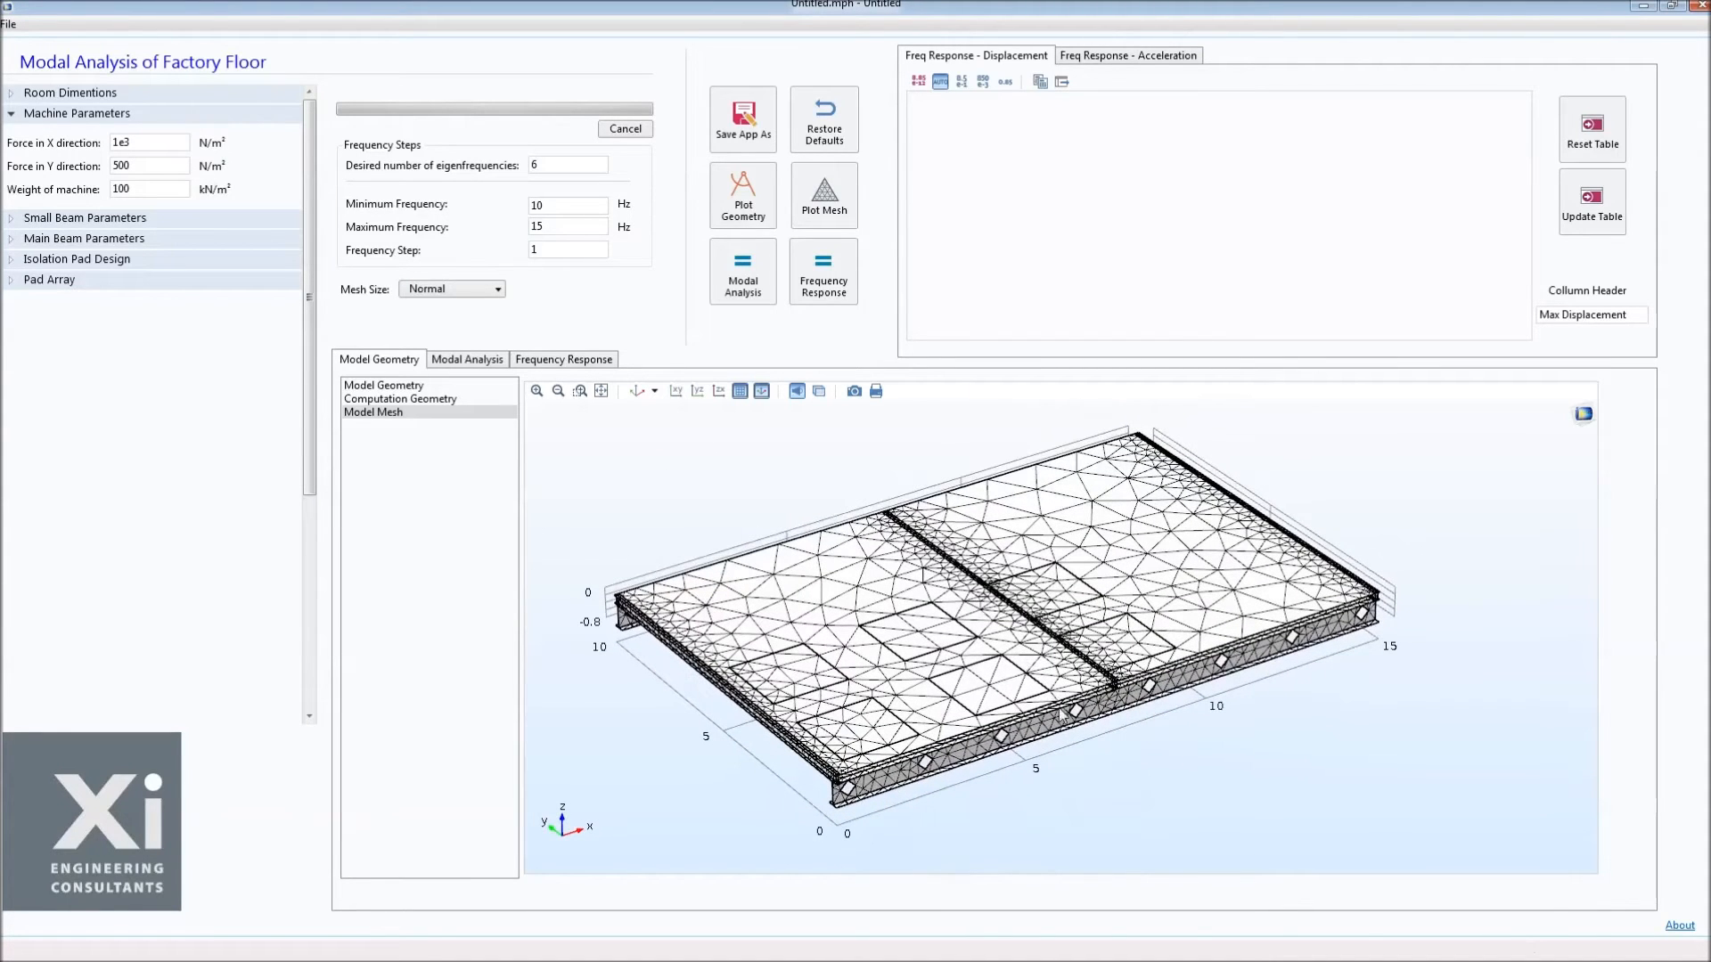
Set the mesh size to Extra fine and replot the mesh.
{"action": "left_click", "coordinate": [465, 289]}
{"action": "left_click", "coordinate": [471, 323]}
{"action": "left_click", "coordinate": [834, 192]}
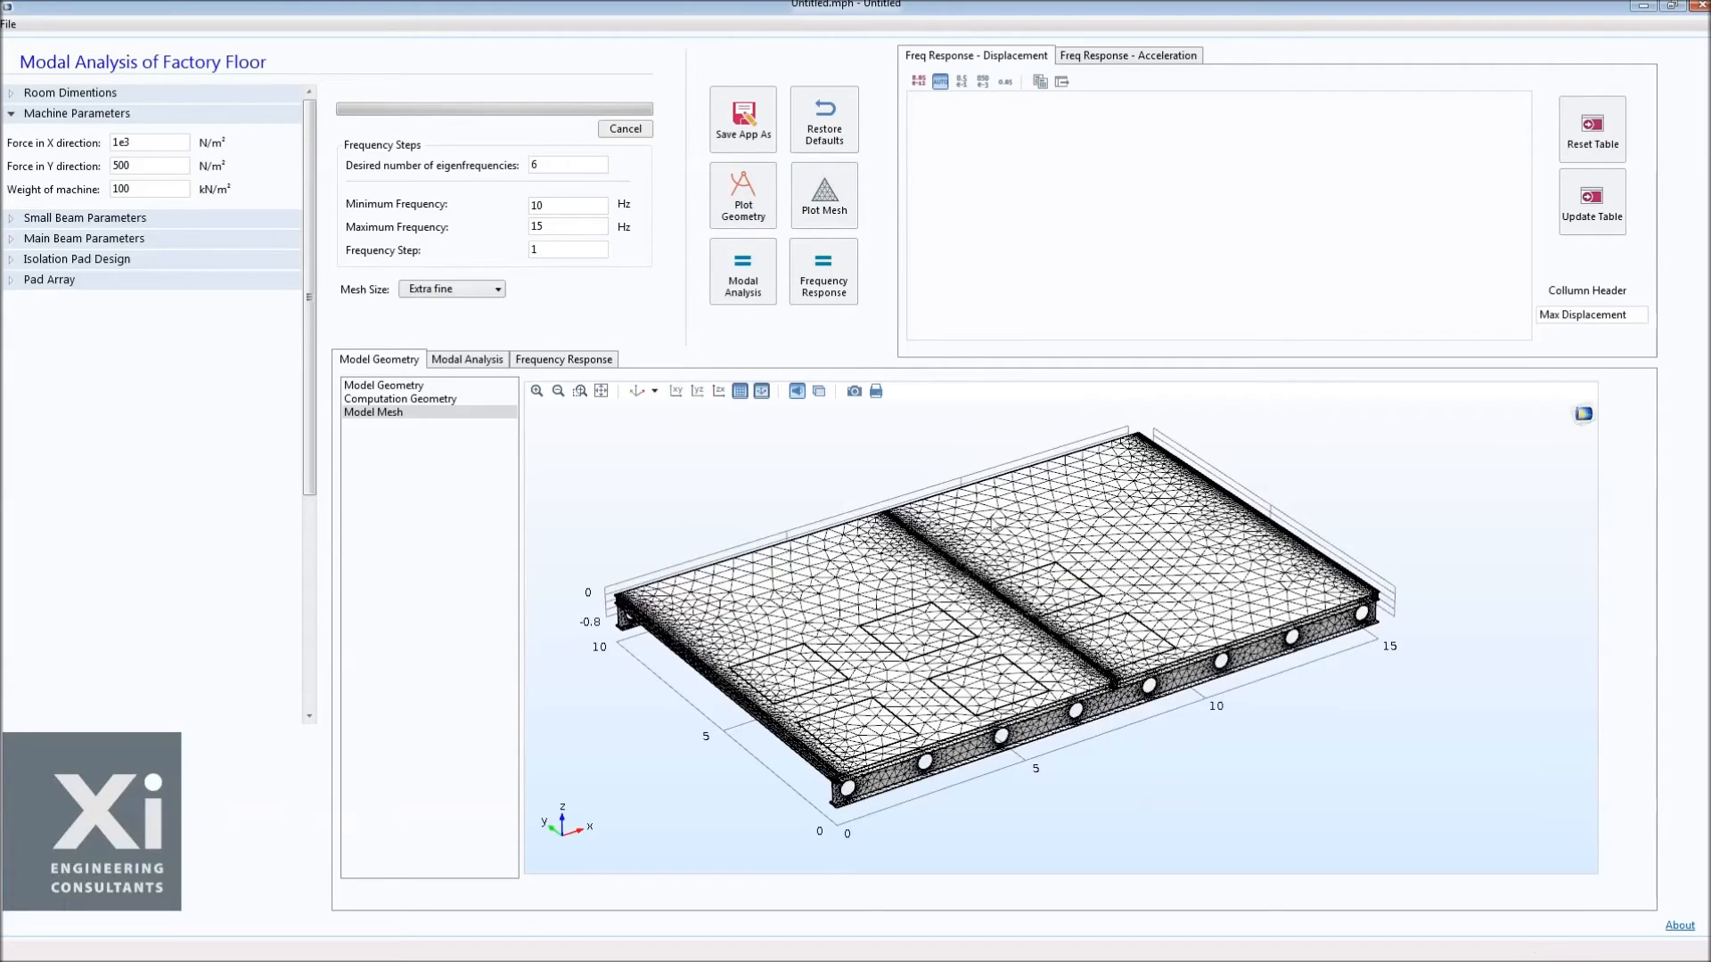
Examine the extra fine mesh on the main beam holes, floor slab and isolation pads from several angles.
{"action": "left_click_drag", "start_coordinate": [1083, 688], "coordinate": [1040, 639]}
{"action": "scroll", "coordinate": [958, 606], "scroll_direction": "up", "scroll_amount": 5}
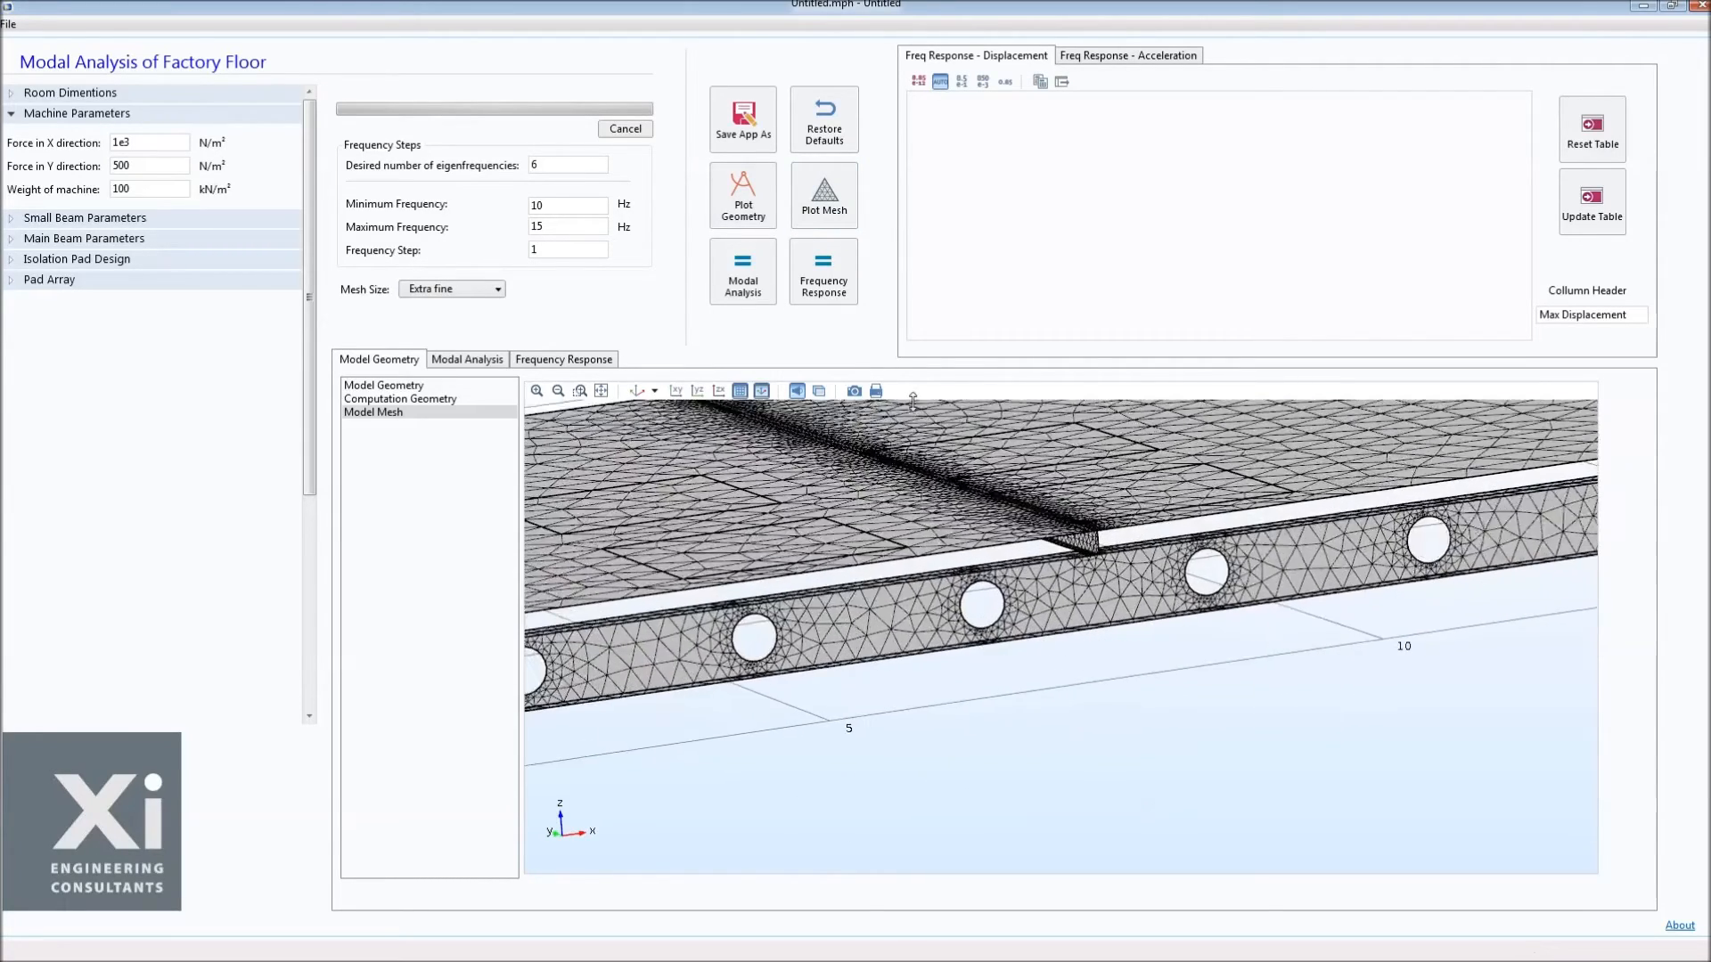
{"action": "scroll", "coordinate": [972, 641], "scroll_direction": "up", "scroll_amount": 3}
{"action": "middle_click_drag", "start_coordinate": [980, 668], "coordinate": [1007, 710]}
{"action": "middle_click_drag", "start_coordinate": [945, 549], "coordinate": [996, 611]}
{"action": "right_click_drag", "start_coordinate": [999, 613], "coordinate": [1046, 687]}
{"action": "left_click_drag", "start_coordinate": [1046, 687], "coordinate": [1061, 737]}
{"action": "middle_click_drag", "start_coordinate": [1061, 737], "coordinate": [1066, 595]}
{"action": "right_click_drag", "start_coordinate": [1067, 595], "coordinate": [1152, 525]}
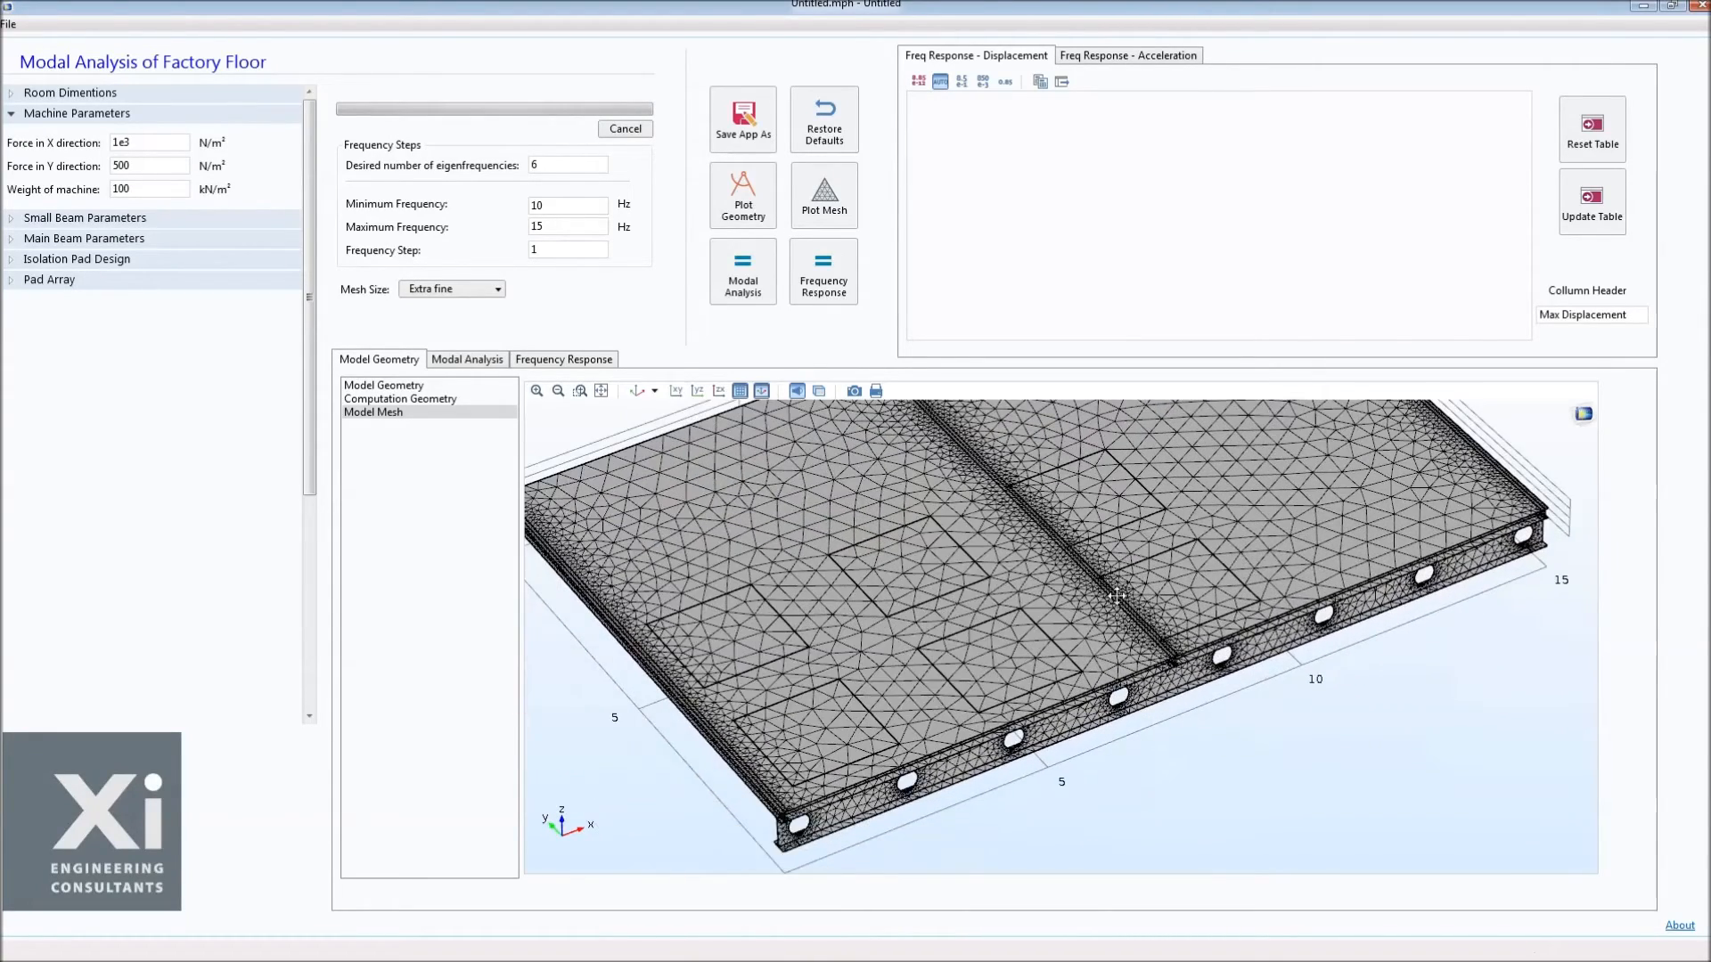
{"action": "left_click_drag", "start_coordinate": [1112, 595], "coordinate": [1105, 569]}
{"action": "left_click", "coordinate": [638, 395]}
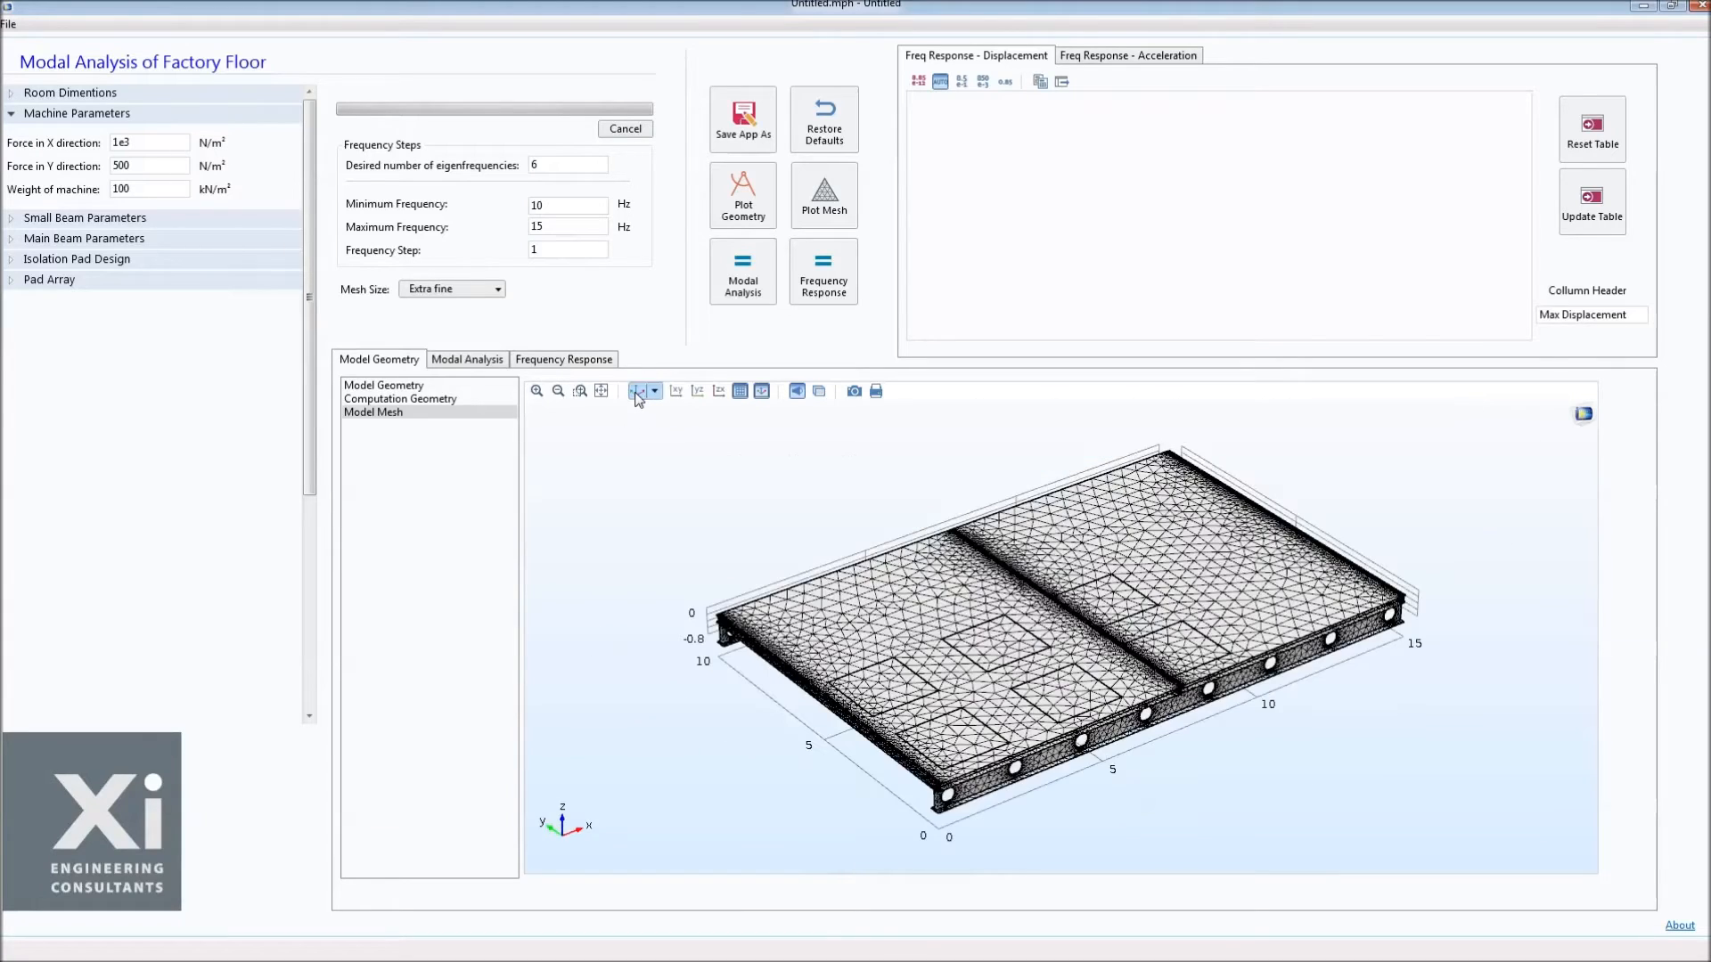
{"action": "left_click_drag", "start_coordinate": [1175, 751], "coordinate": [1177, 726]}
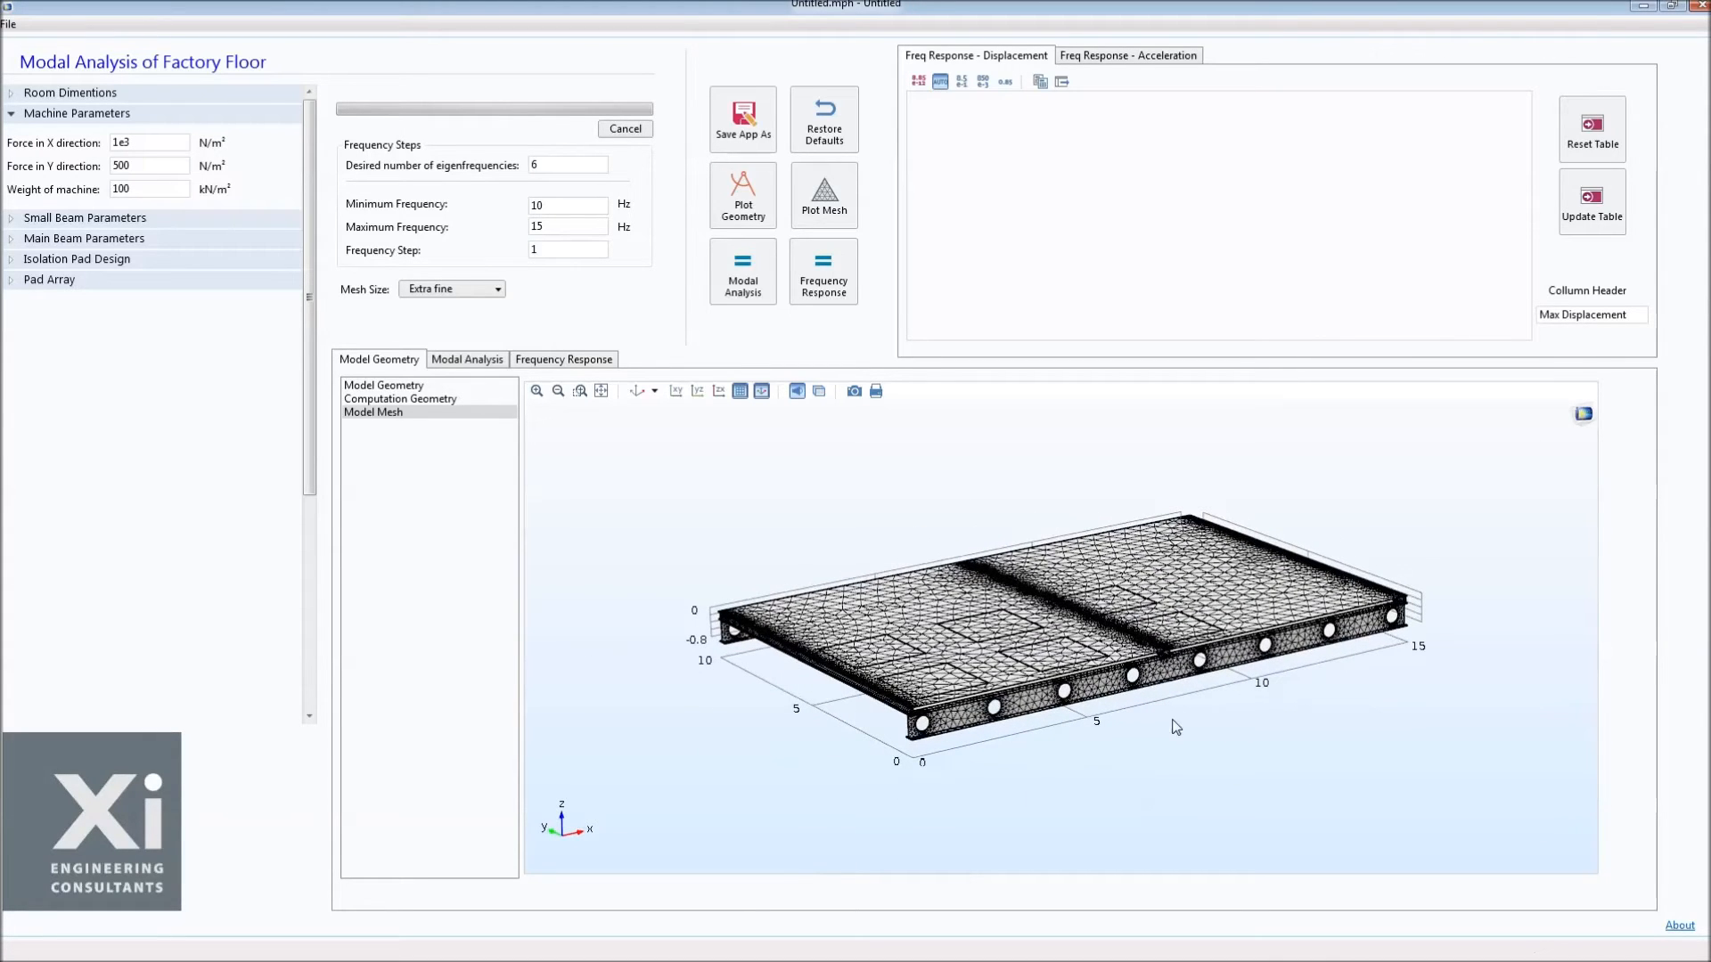
Run the modal analysis for 6 eigenfrequencies and show the resulting mode shape.
{"action": "left_click_drag", "start_coordinate": [572, 165], "coordinate": [531, 170]}
{"action": "left_click", "coordinate": [754, 277]}
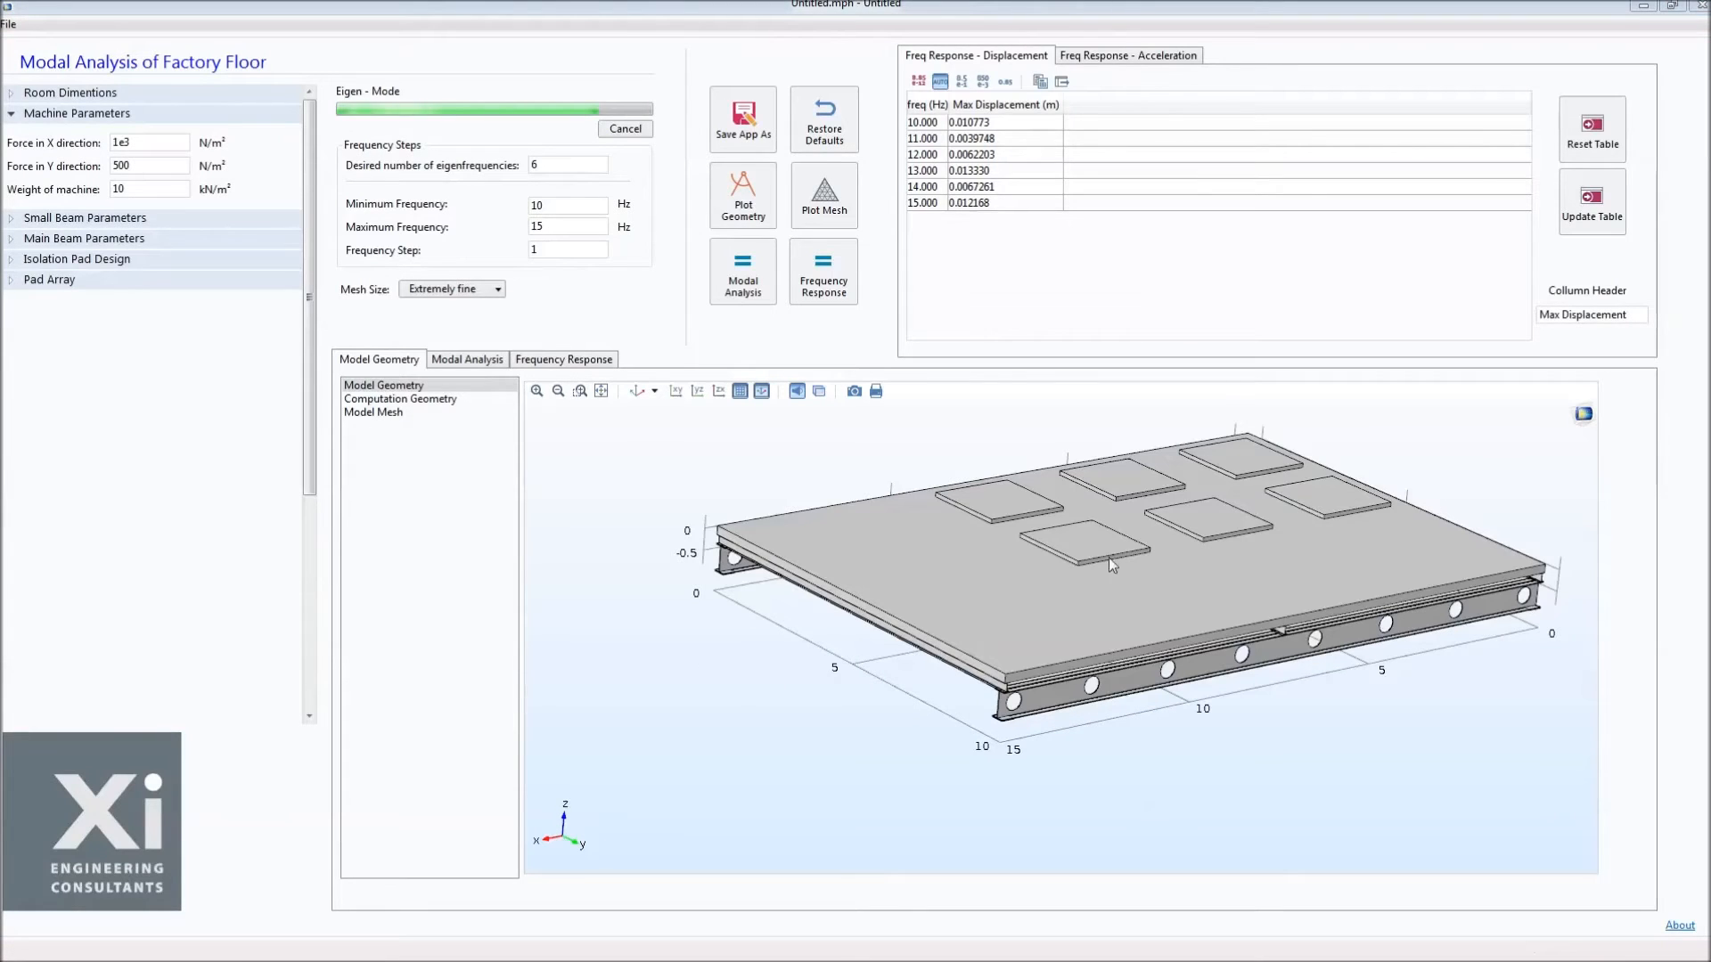
{"action": "left_click_drag", "start_coordinate": [1108, 558], "coordinate": [1100, 577]}
{"action": "right_click_drag", "start_coordinate": [1100, 576], "coordinate": [1047, 609]}
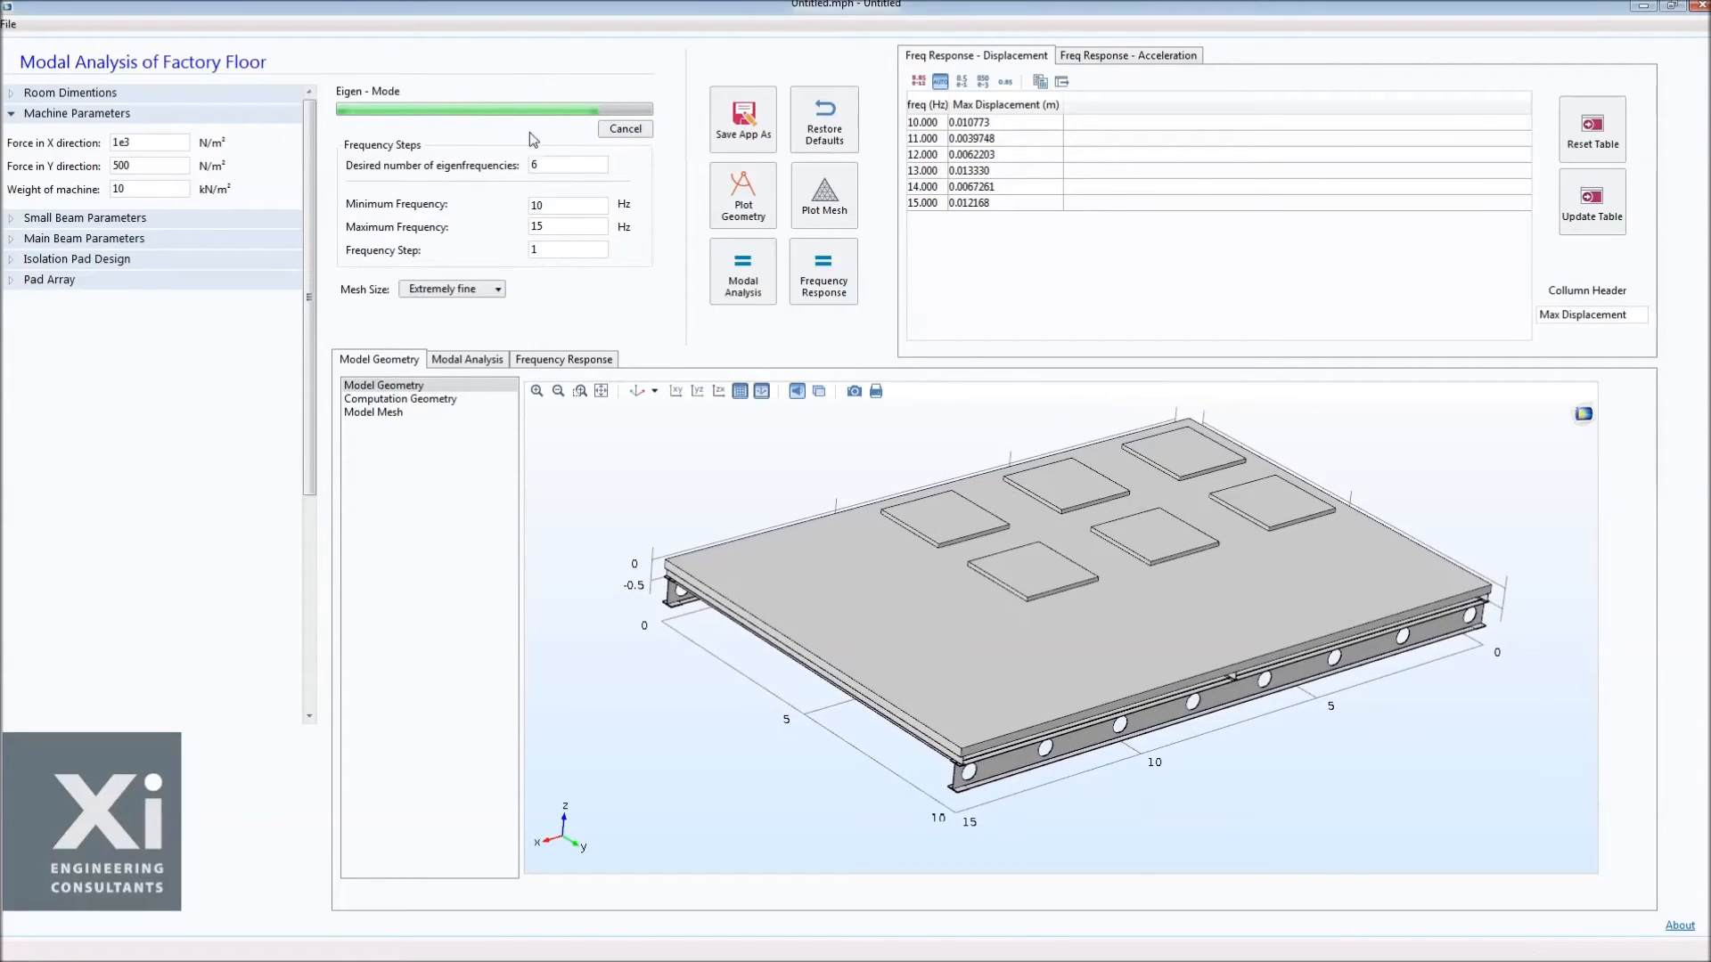
{"action": "left_click", "coordinate": [486, 362]}
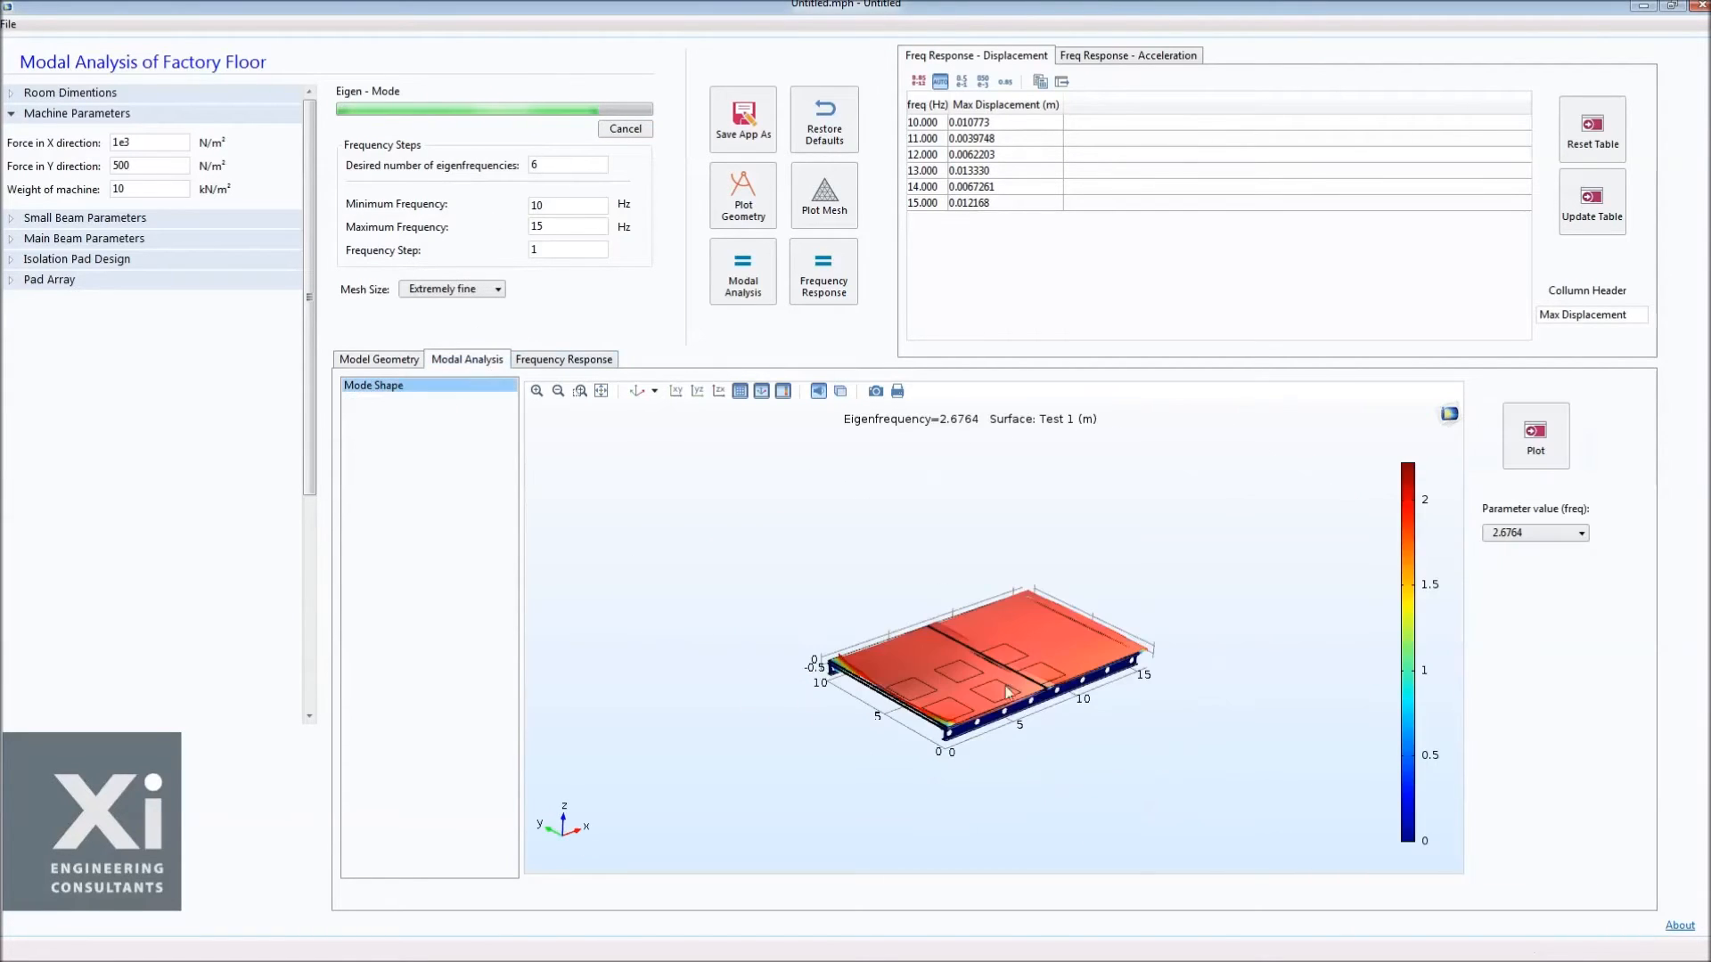
{"action": "left_click_drag", "start_coordinate": [1024, 557], "coordinate": [1060, 526]}
Plot the mode shapes at eigenfrequencies 2.8421, 3.3842 and 3.6925 one after another.
{"action": "left_click", "coordinate": [1542, 536]}
{"action": "key", "text": "Down"}
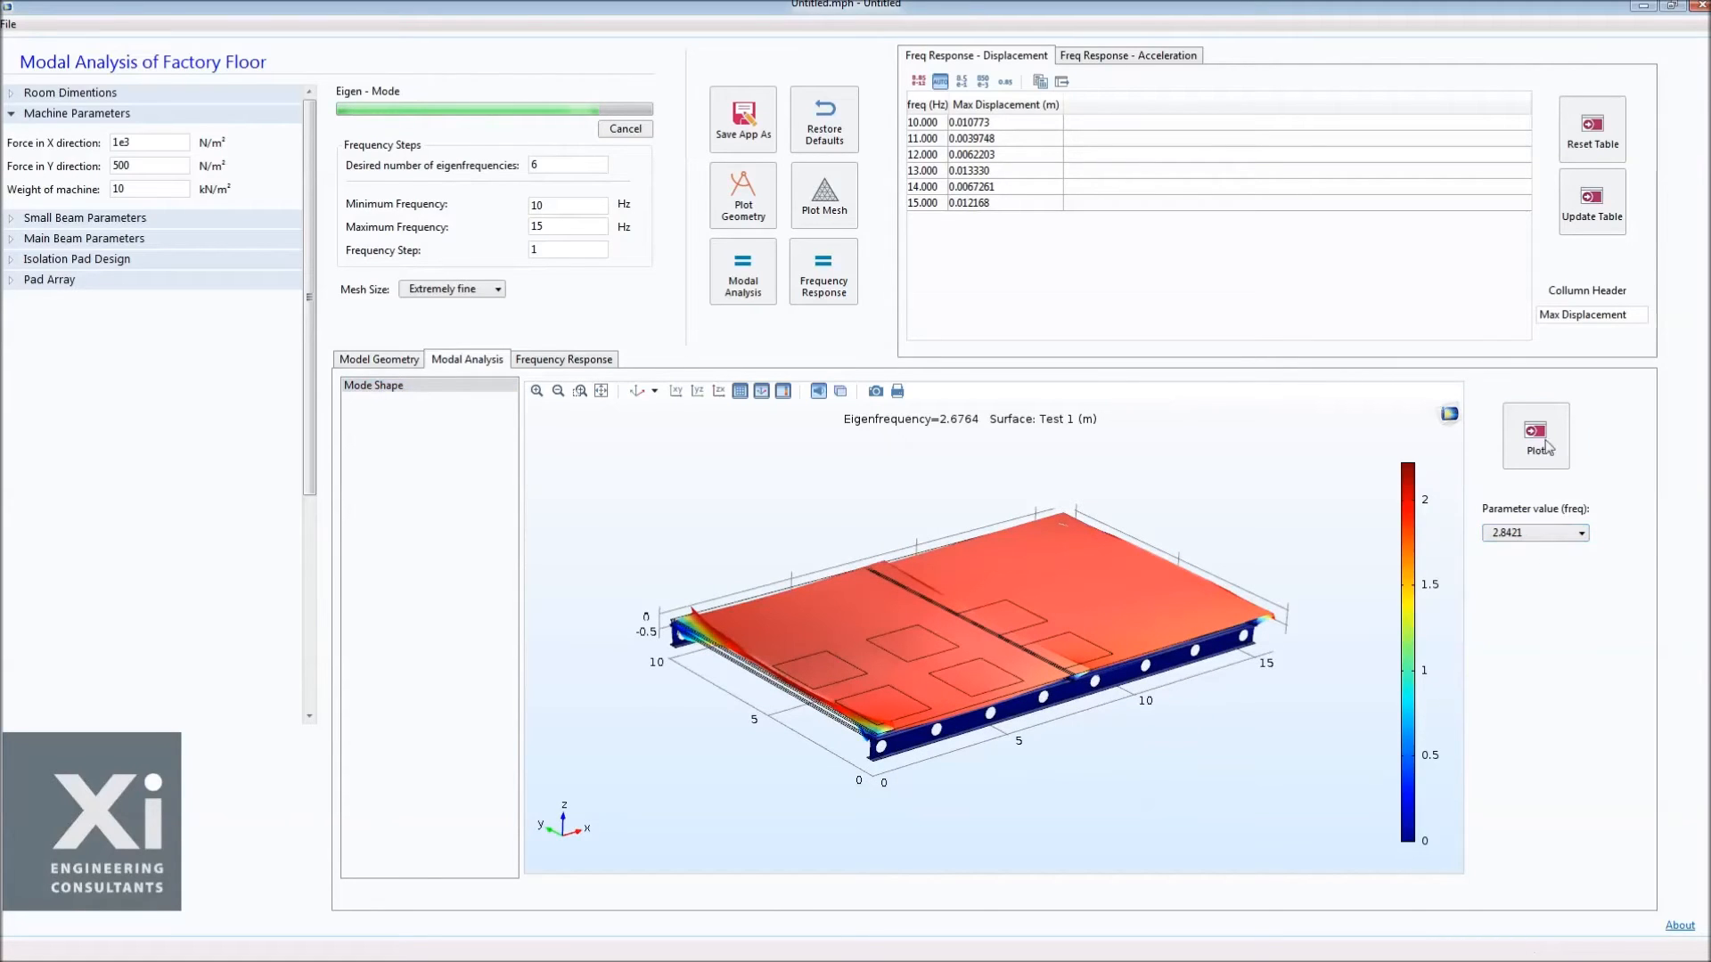
{"action": "left_click", "coordinate": [1543, 463]}
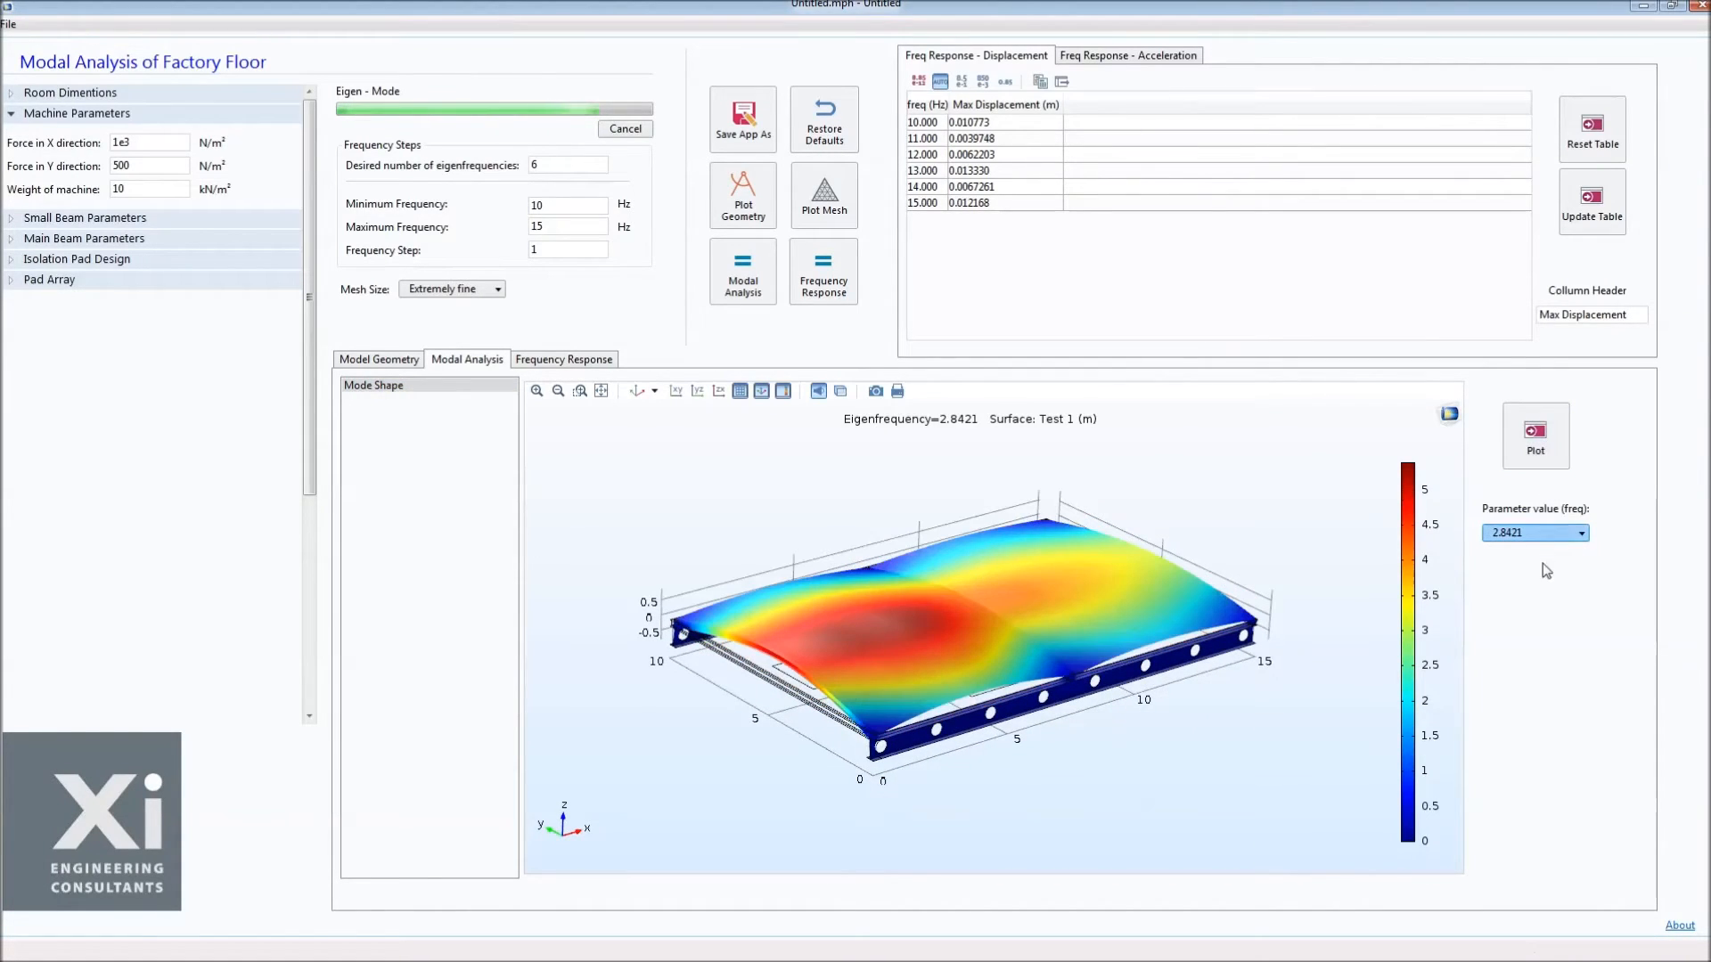
{"action": "key", "text": "Down"}
{"action": "left_click", "coordinate": [1535, 437]}
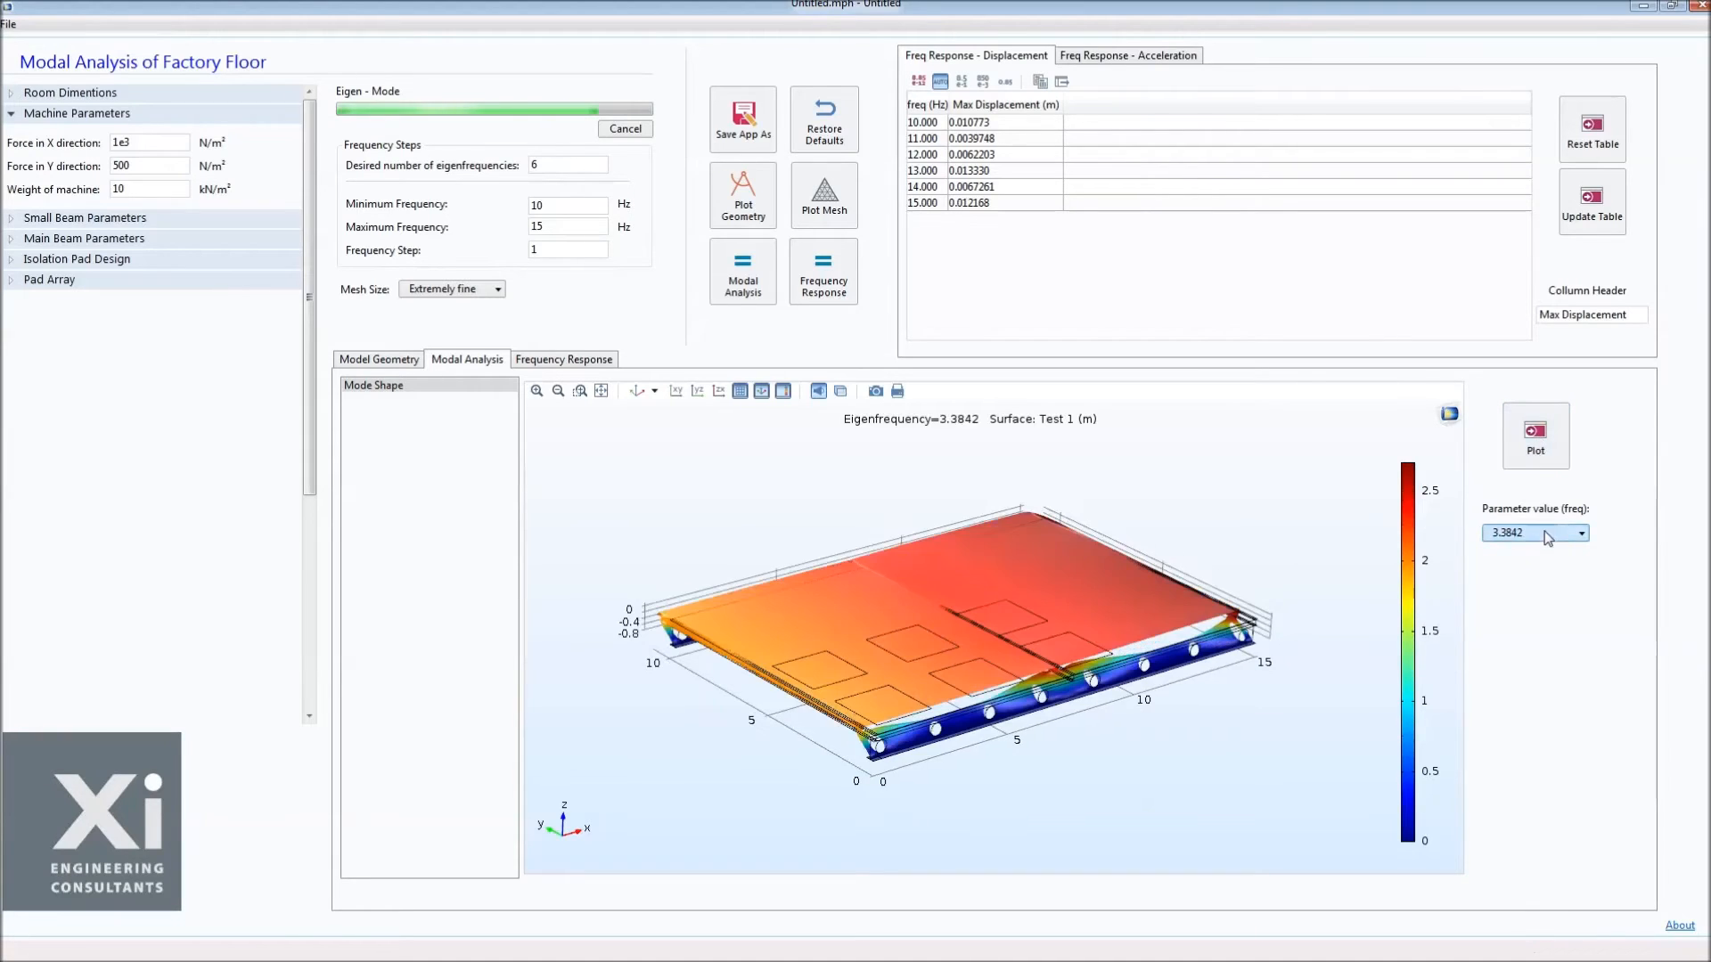
{"action": "key", "text": "Down"}
{"action": "left_click", "coordinate": [1536, 436]}
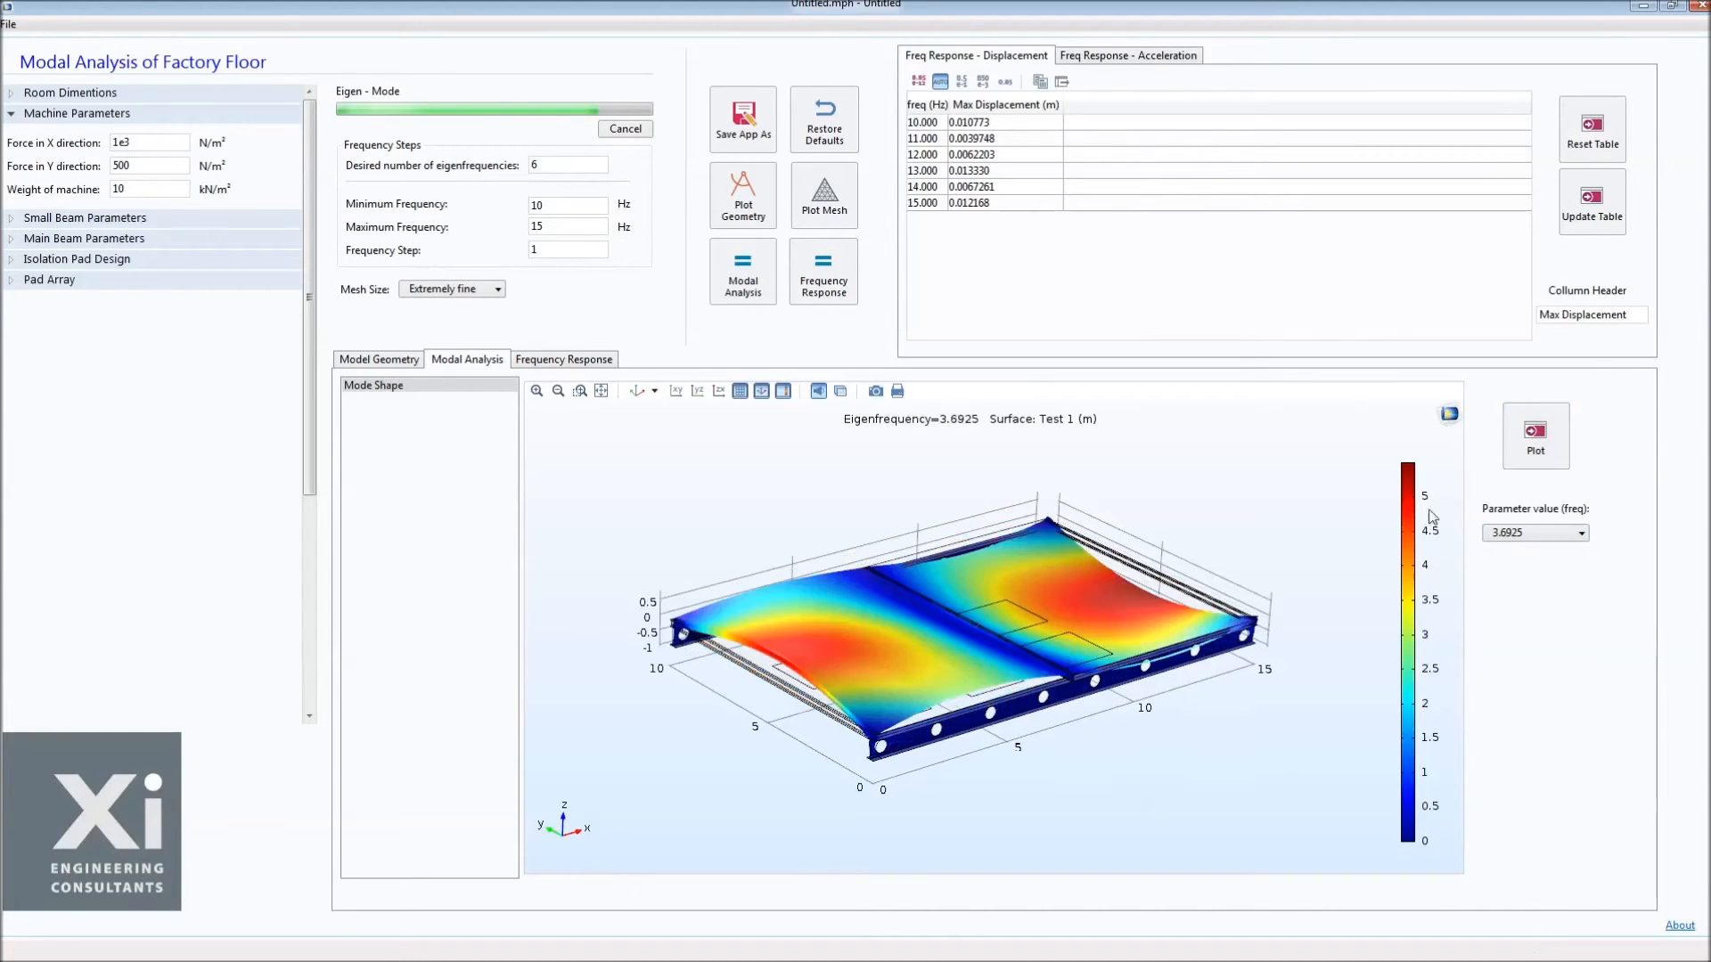
{"action": "left_click_drag", "start_coordinate": [1134, 649], "coordinate": [1089, 644]}
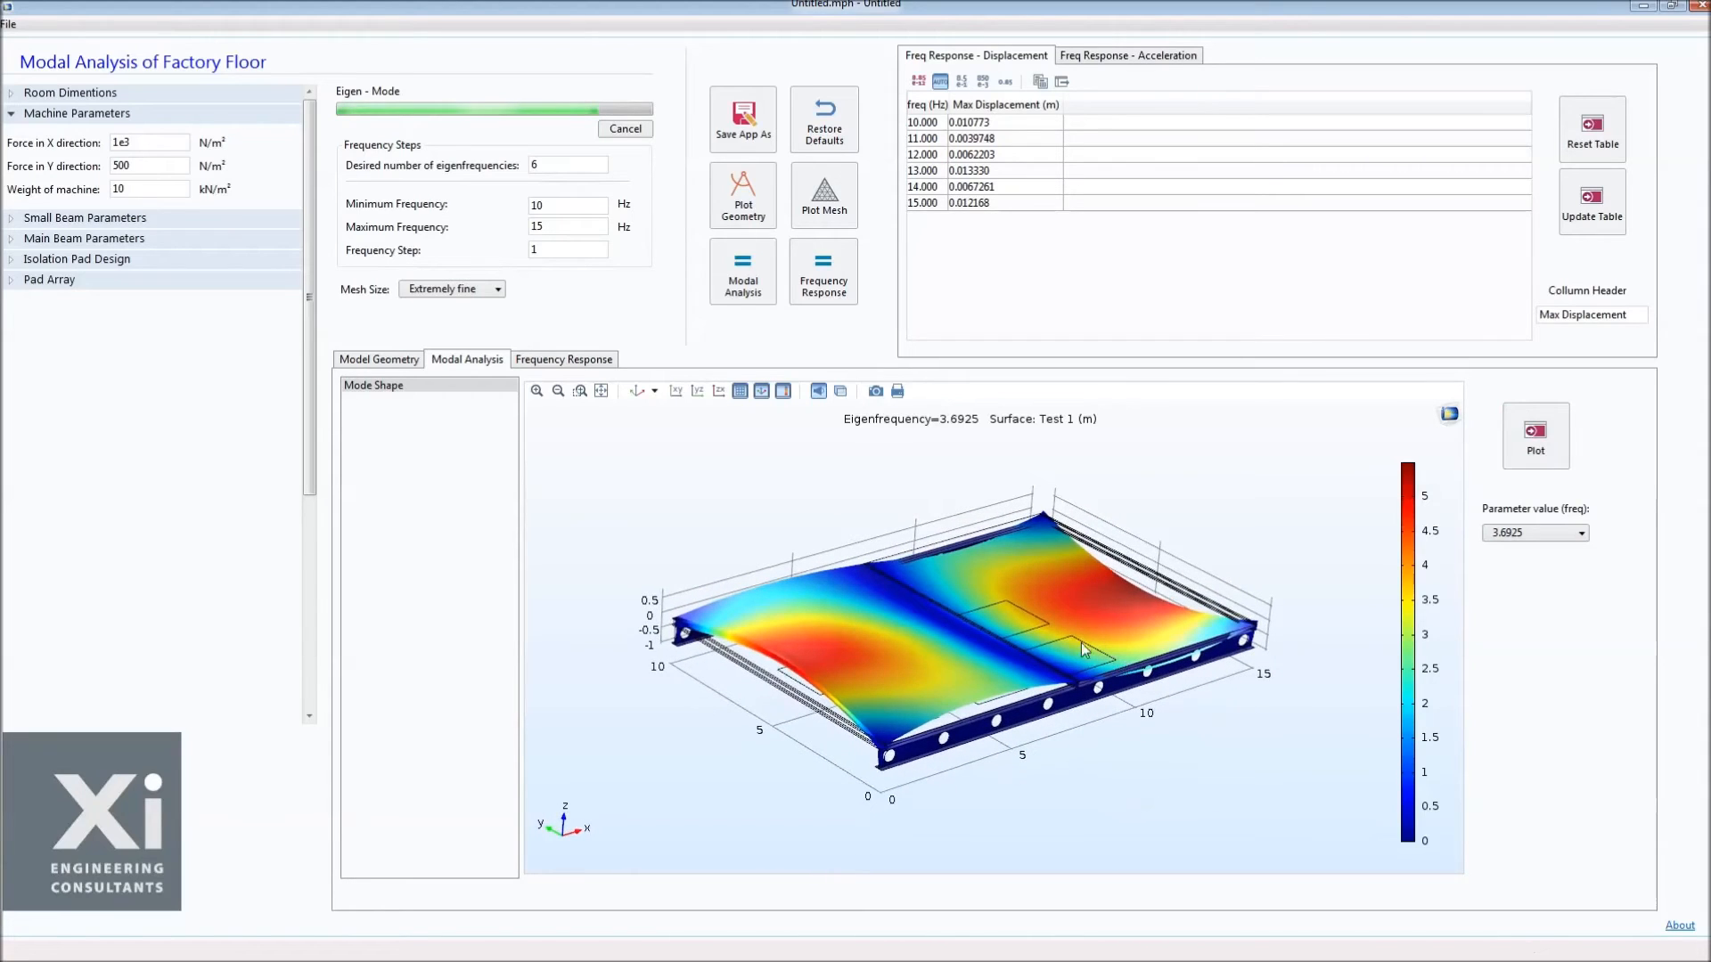
Set the number of main beams to 5 and the number of small beams to 8.
{"action": "left_click", "coordinate": [111, 115]}
{"action": "left_click", "coordinate": [109, 156]}
{"action": "double_click", "coordinate": [143, 183]}
{"action": "type", "text": "5"}
{"action": "left_click", "coordinate": [90, 142]}
{"action": "left_click_drag", "start_coordinate": [154, 303], "coordinate": [126, 303]}
{"action": "type", "text": "8"}
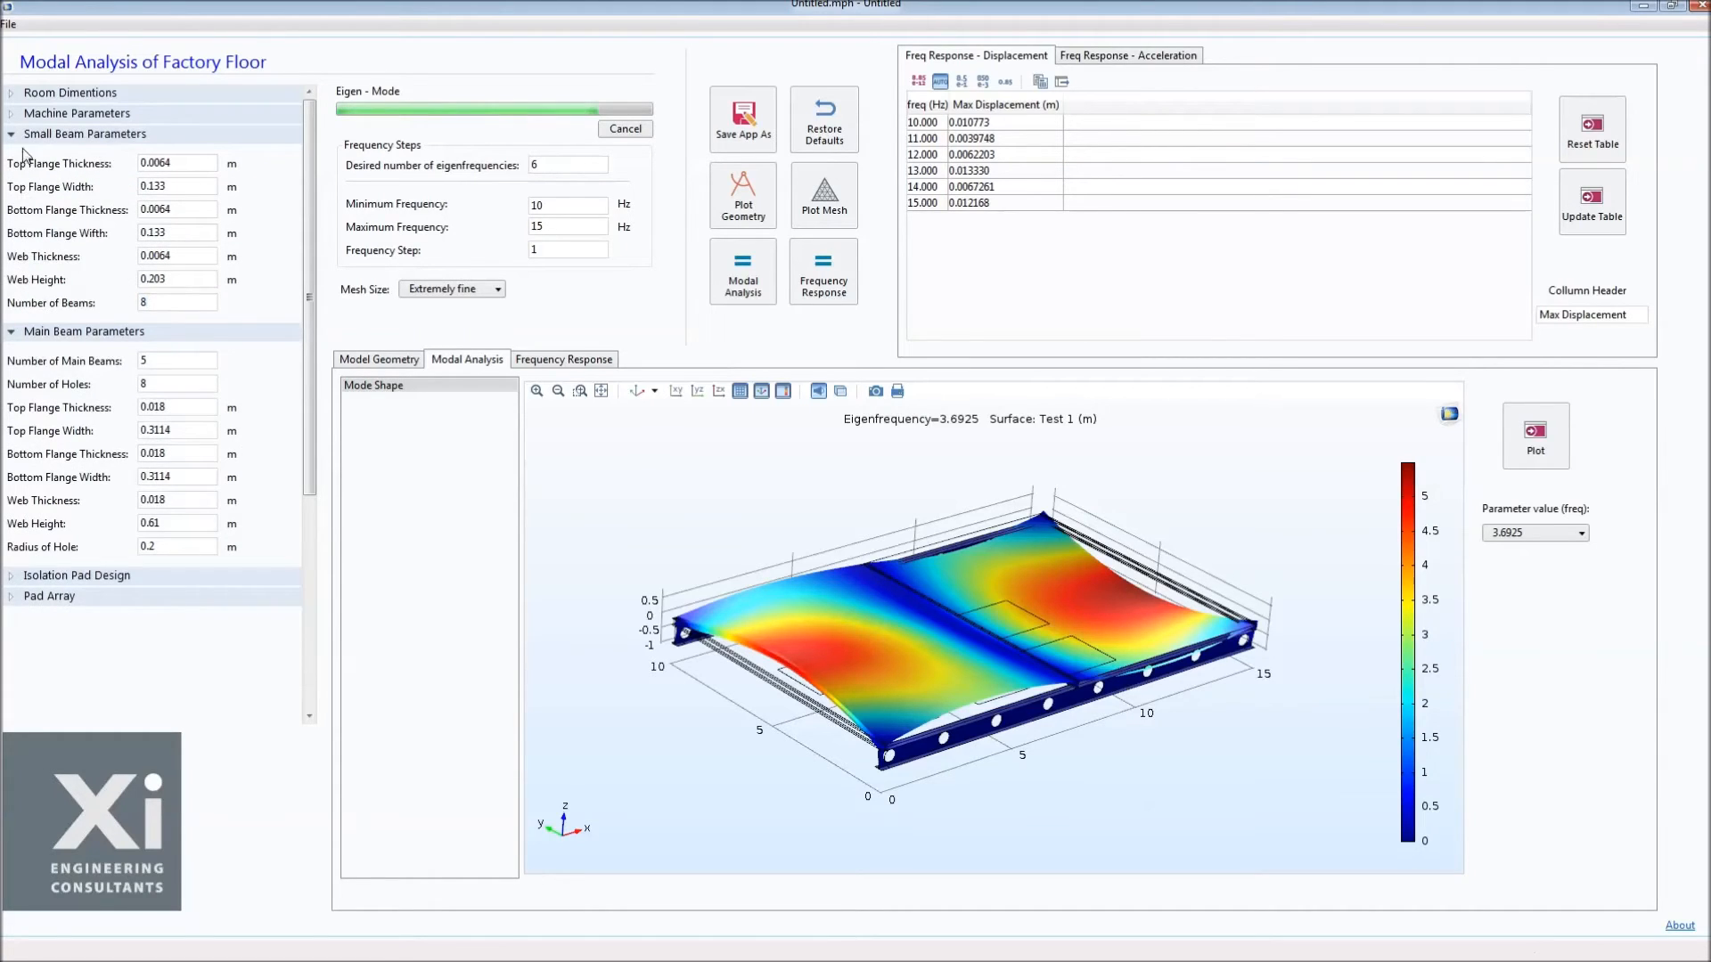
{"action": "left_click", "coordinate": [82, 136]}
{"action": "left_click", "coordinate": [89, 155]}
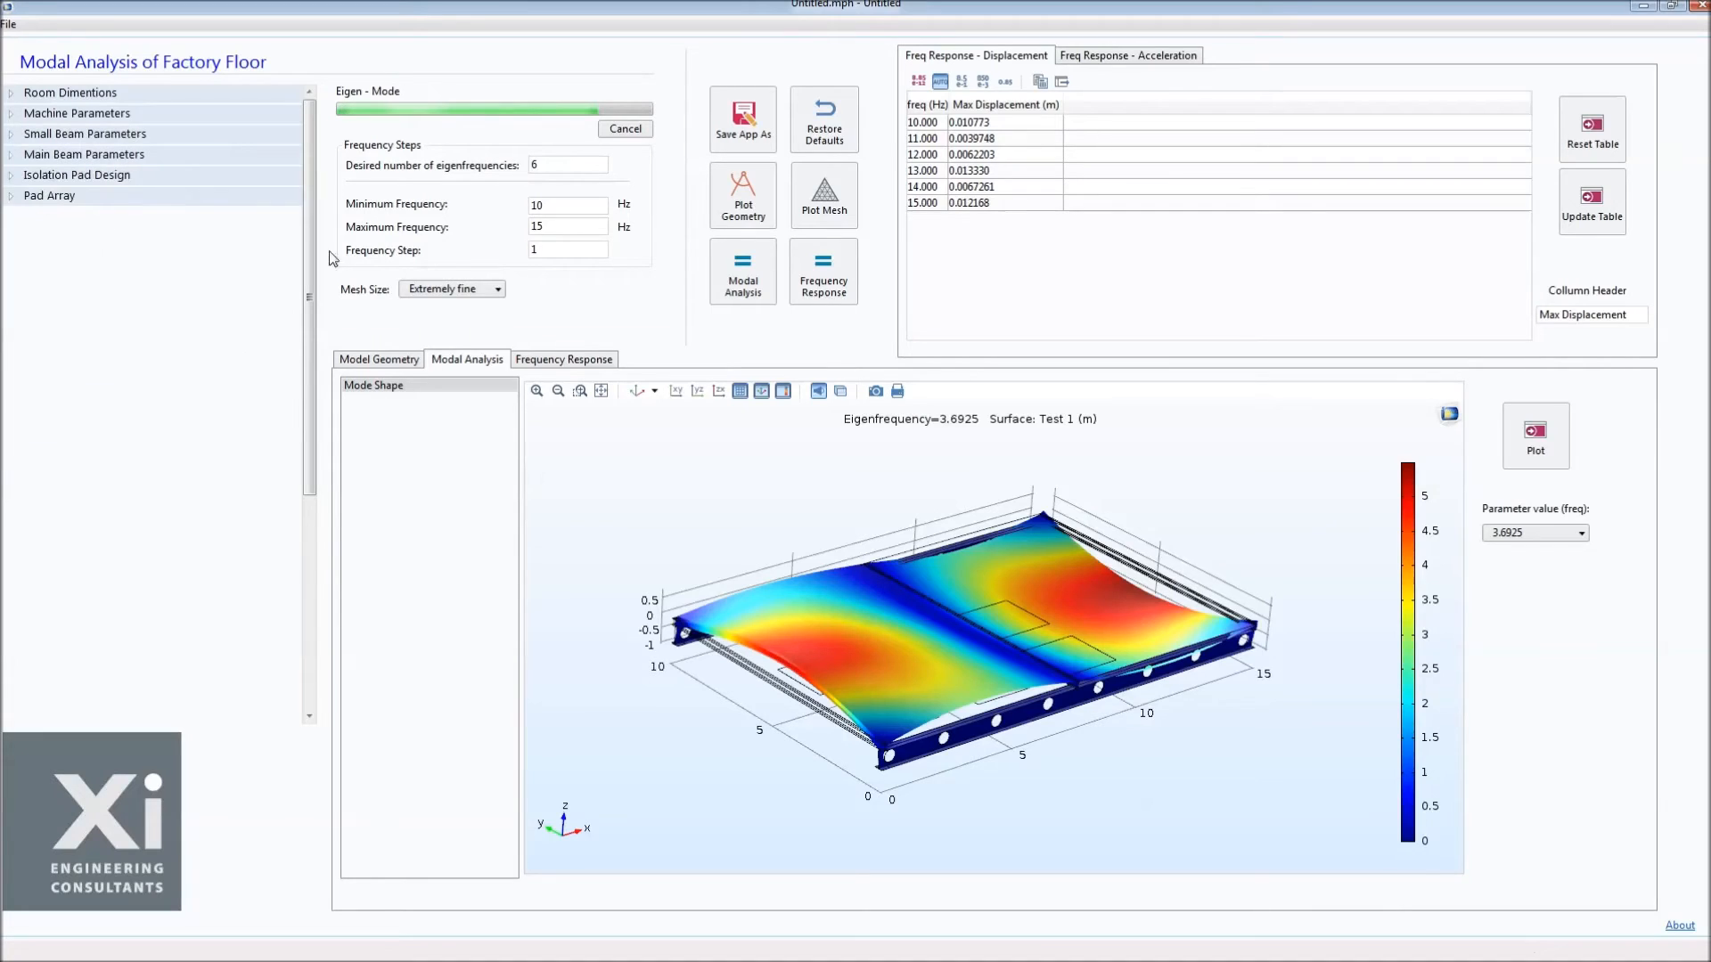
Rerun the modal analysis and plot the mode shape at eigenfrequency 9.92.
{"action": "left_click", "coordinate": [744, 282]}
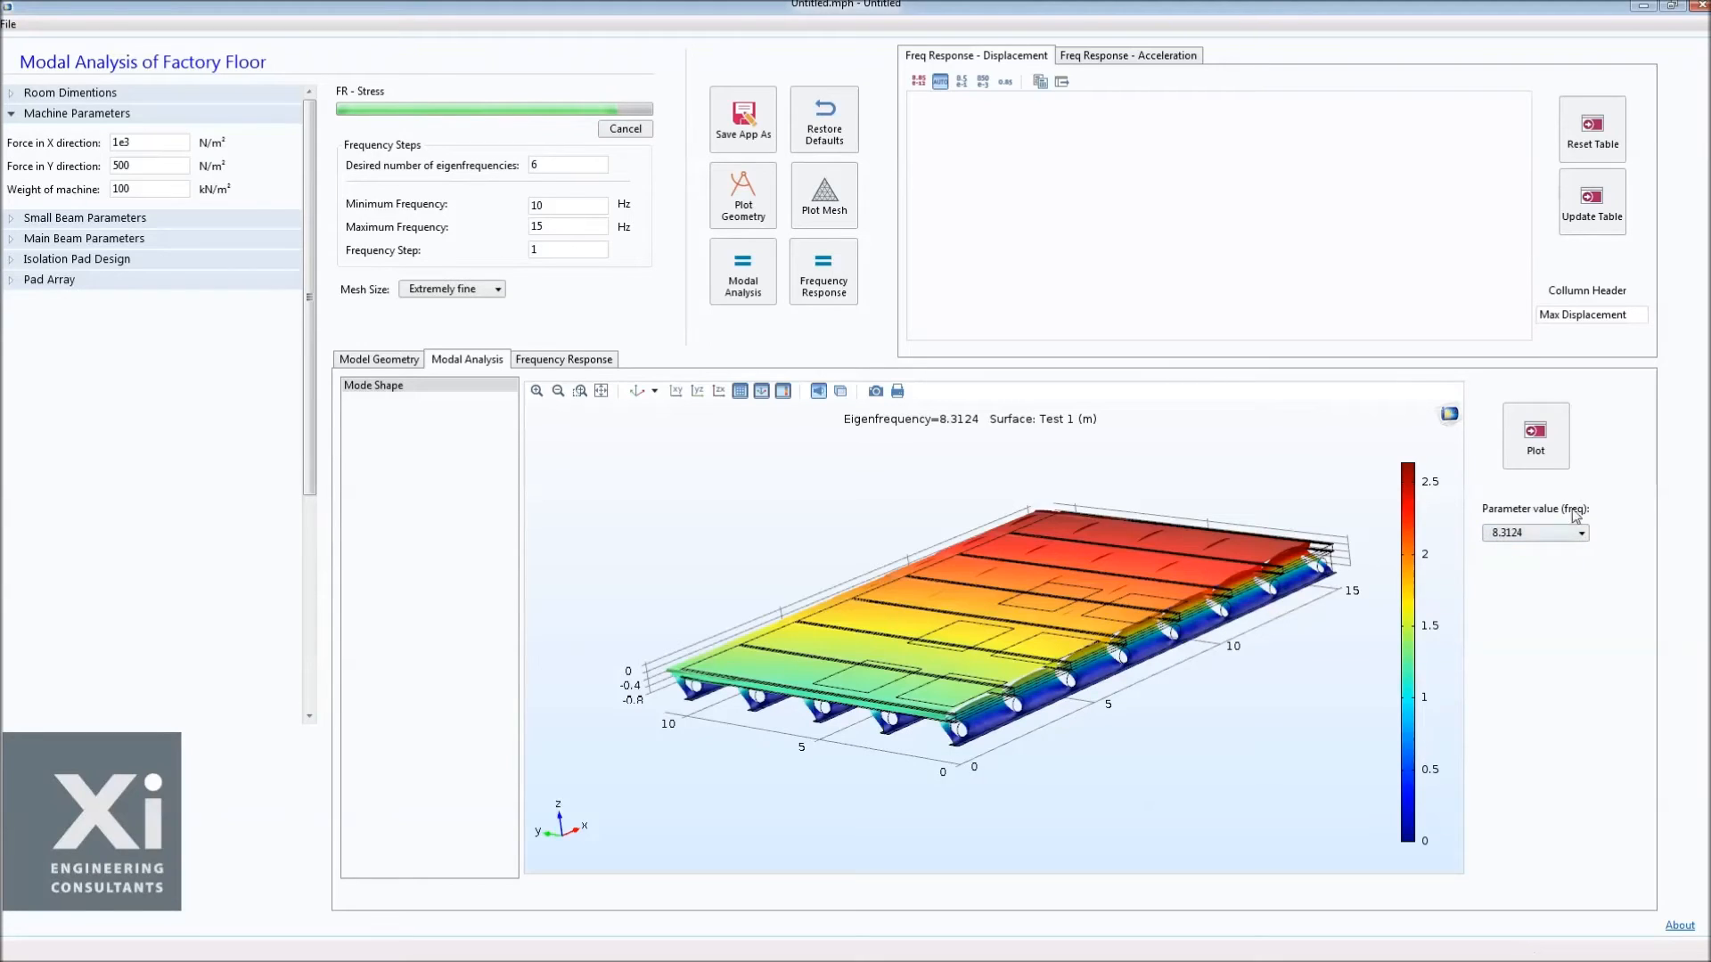
{"action": "mouse_move", "coordinate": [1258, 626]}
{"action": "left_mouse_down"}
{"action": "mouse_move", "coordinate": [1283, 595]}
{"action": "mouse_move", "coordinate": [1291, 607]}
{"action": "mouse_move", "coordinate": [1256, 603]}
{"action": "left_mouse_up"}
{"action": "left_click", "coordinate": [1525, 536]}
{"action": "left_click", "coordinate": [1525, 574]}
{"action": "left_click", "coordinate": [1535, 436]}
{"action": "mouse_move", "coordinate": [1229, 604]}
{"action": "left_mouse_down"}
{"action": "mouse_move", "coordinate": [1214, 625]}
{"action": "mouse_move", "coordinate": [1225, 616]}
{"action": "left_mouse_up"}
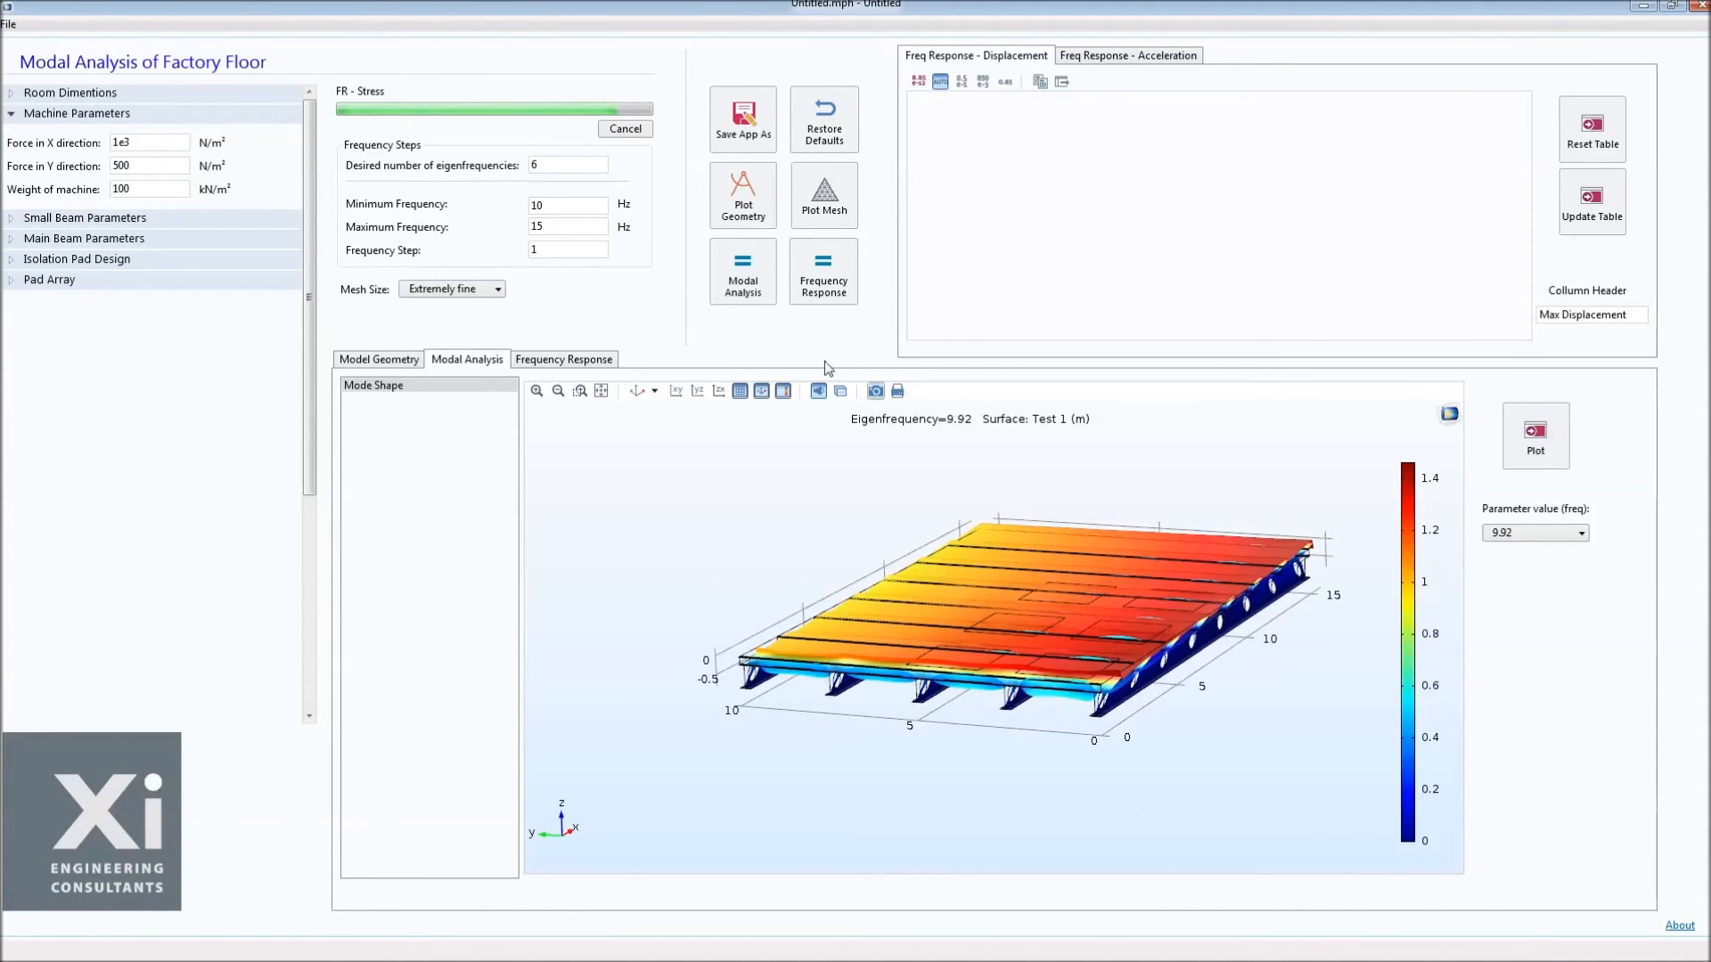
Set the frequency range to 43–47 Hz with a step of 0.1 Hz and run the frequency response.
{"action": "key", "text": "Tab"}
{"action": "key", "text": "Tab"}
{"action": "type", "text": "43"}
{"action": "key", "text": "Tab"}
{"action": "type", "text": "4"}
{"action": "left_click_drag", "start_coordinate": [1000, 580], "coordinate": [989, 584]}
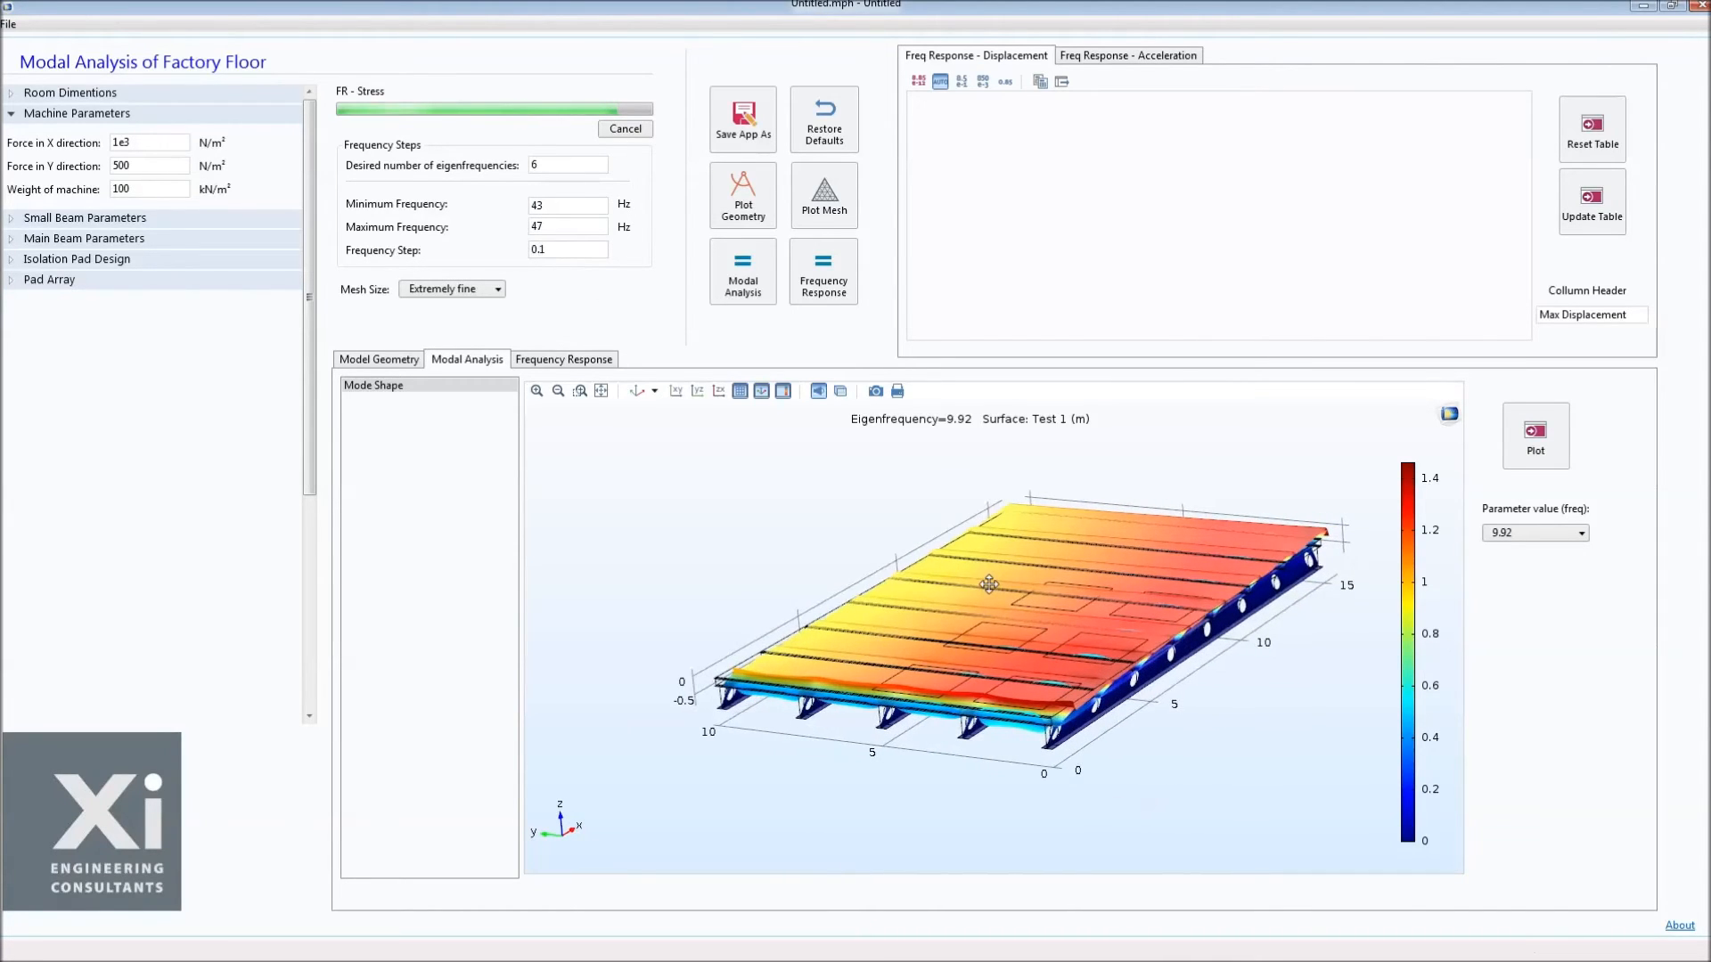
{"action": "left_click", "coordinate": [818, 279]}
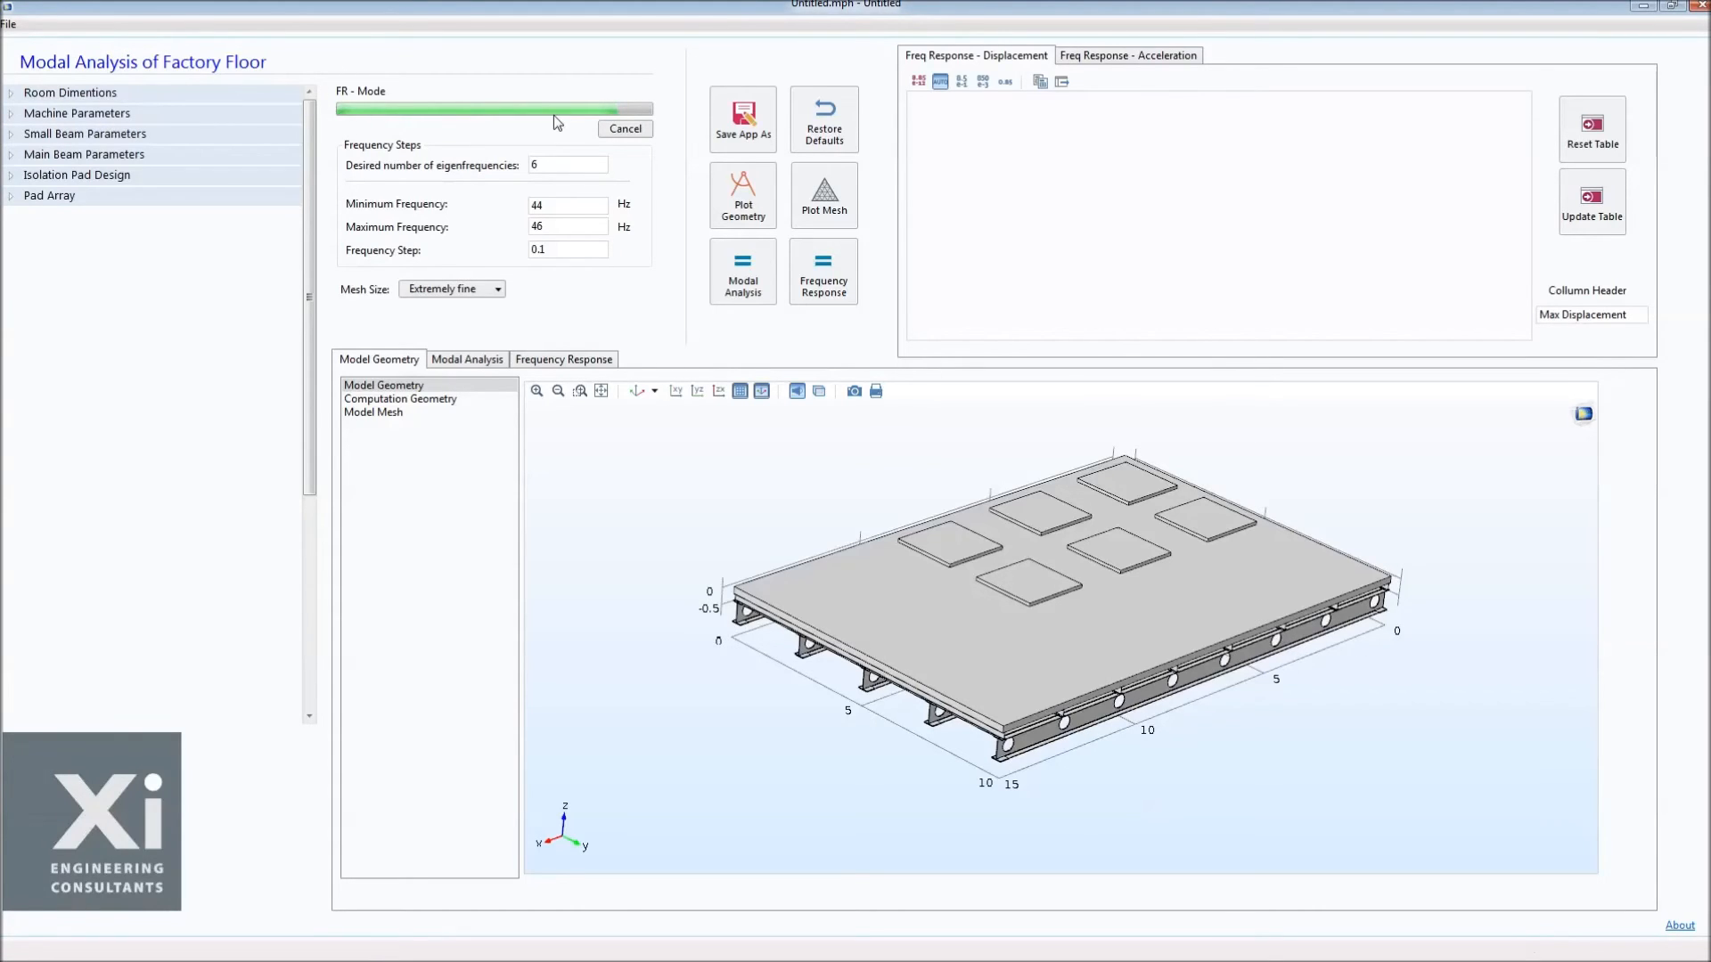
Show the frequency response mode results and plot the total displacement at 45 Hz.
{"action": "left_click", "coordinate": [566, 360]}
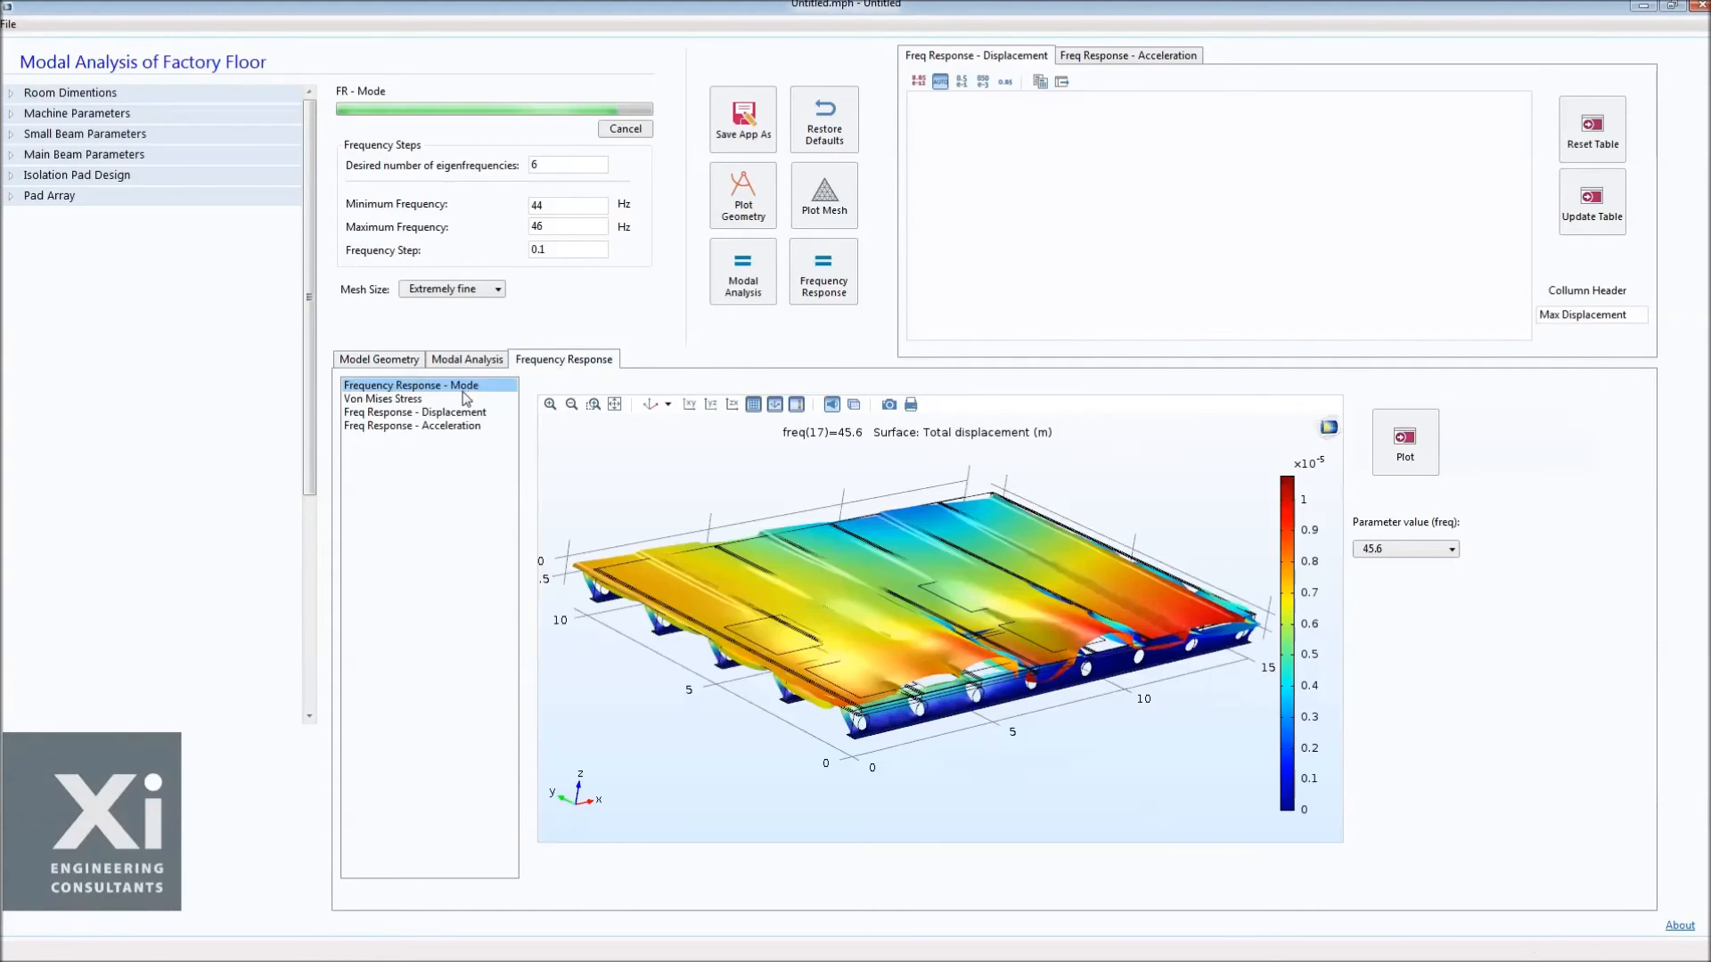
{"action": "left_click", "coordinate": [1410, 549]}
{"action": "left_click", "coordinate": [1406, 684]}
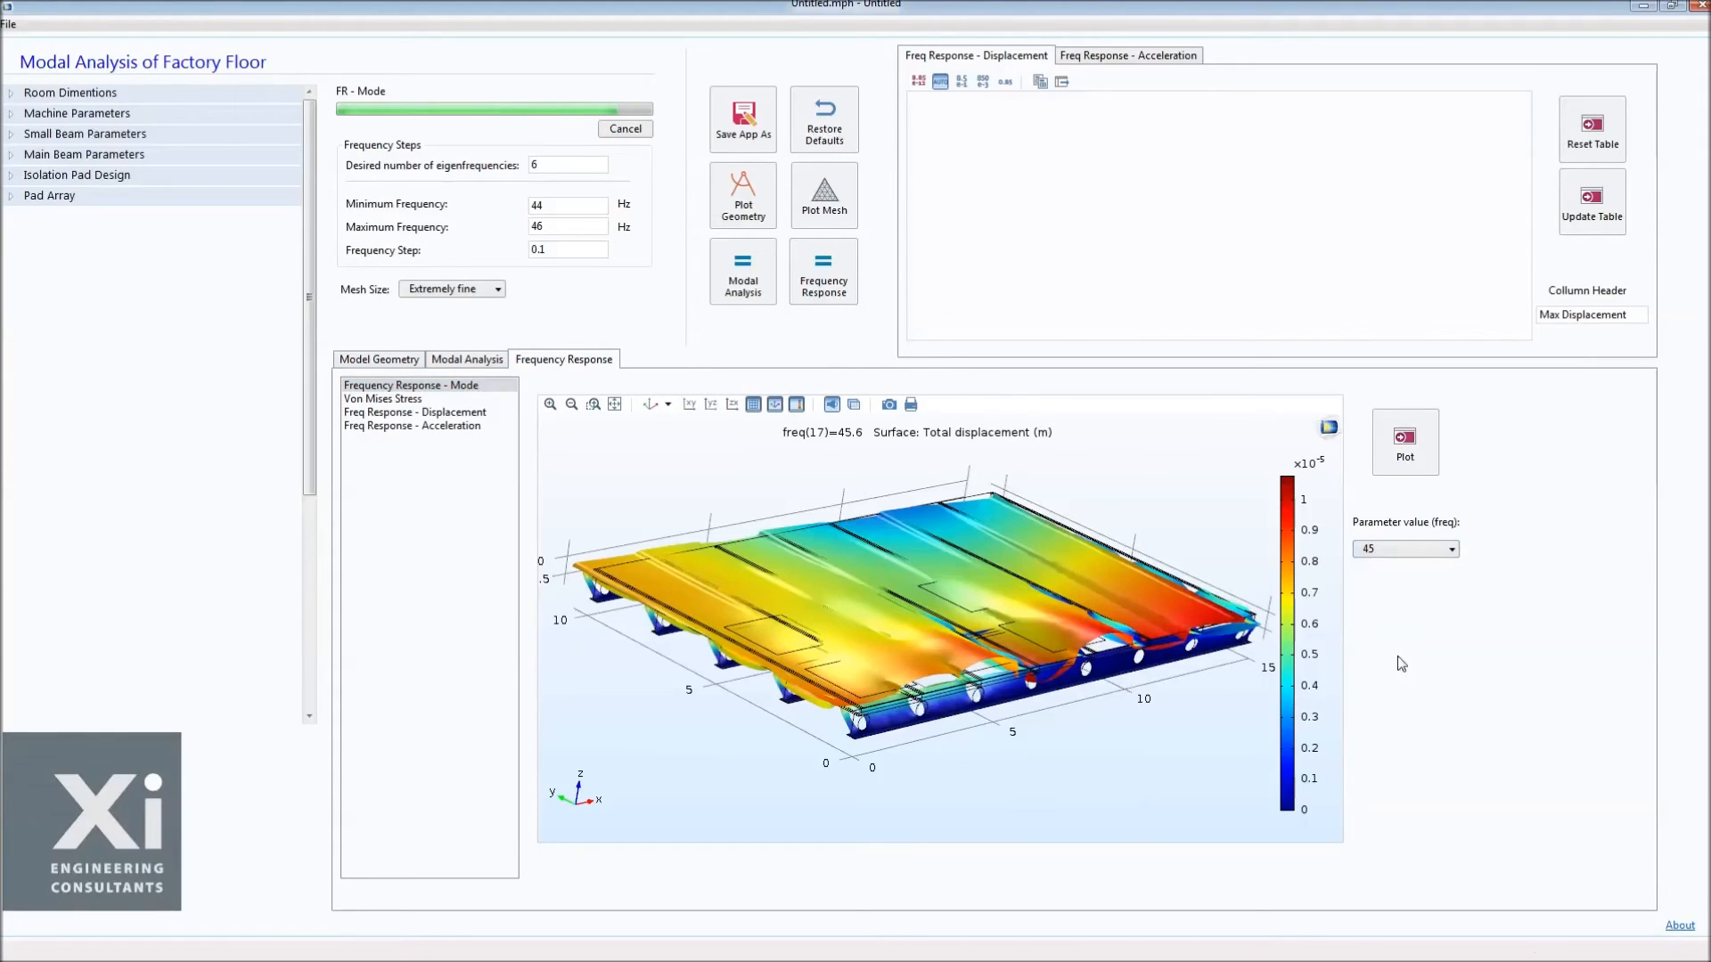
{"action": "left_click", "coordinate": [1392, 449]}
Plot the frequency response total displacement at 44.5 Hz.
{"action": "left_click", "coordinate": [1403, 548]}
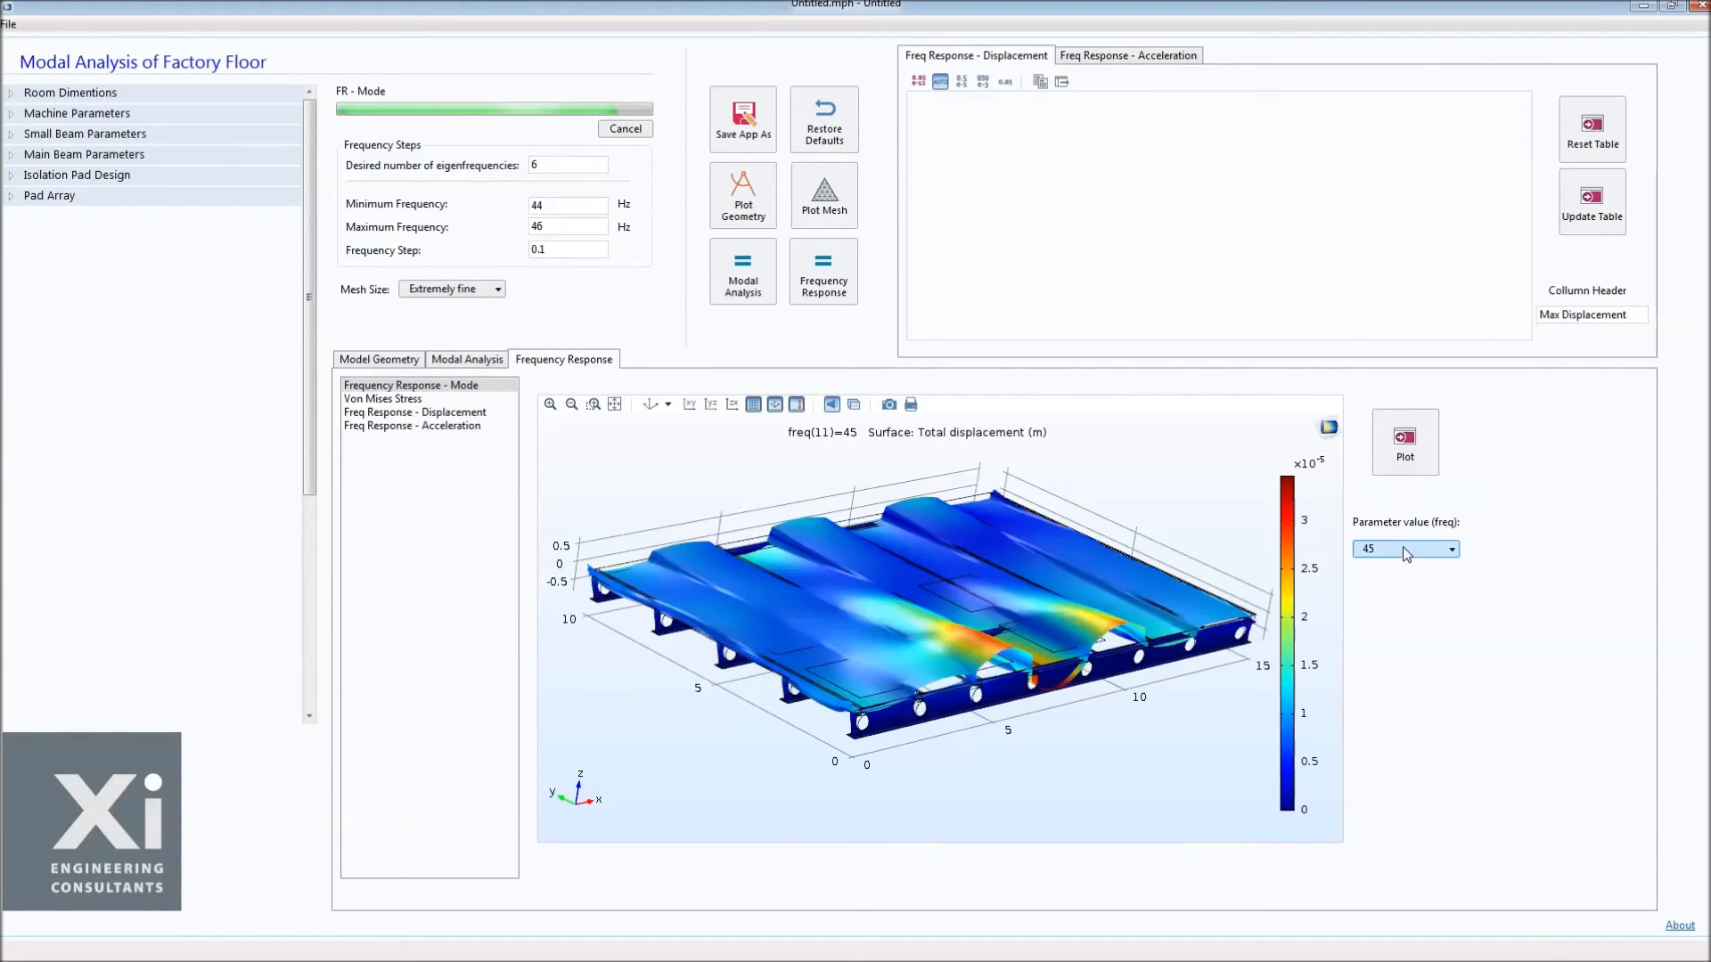
{"action": "left_click", "coordinate": [1401, 652]}
{"action": "left_click", "coordinate": [1414, 477]}
{"action": "scroll", "coordinate": [1399, 548], "scroll_direction": "up", "scroll_amount": 3}
{"action": "left_click", "coordinate": [1401, 465]}
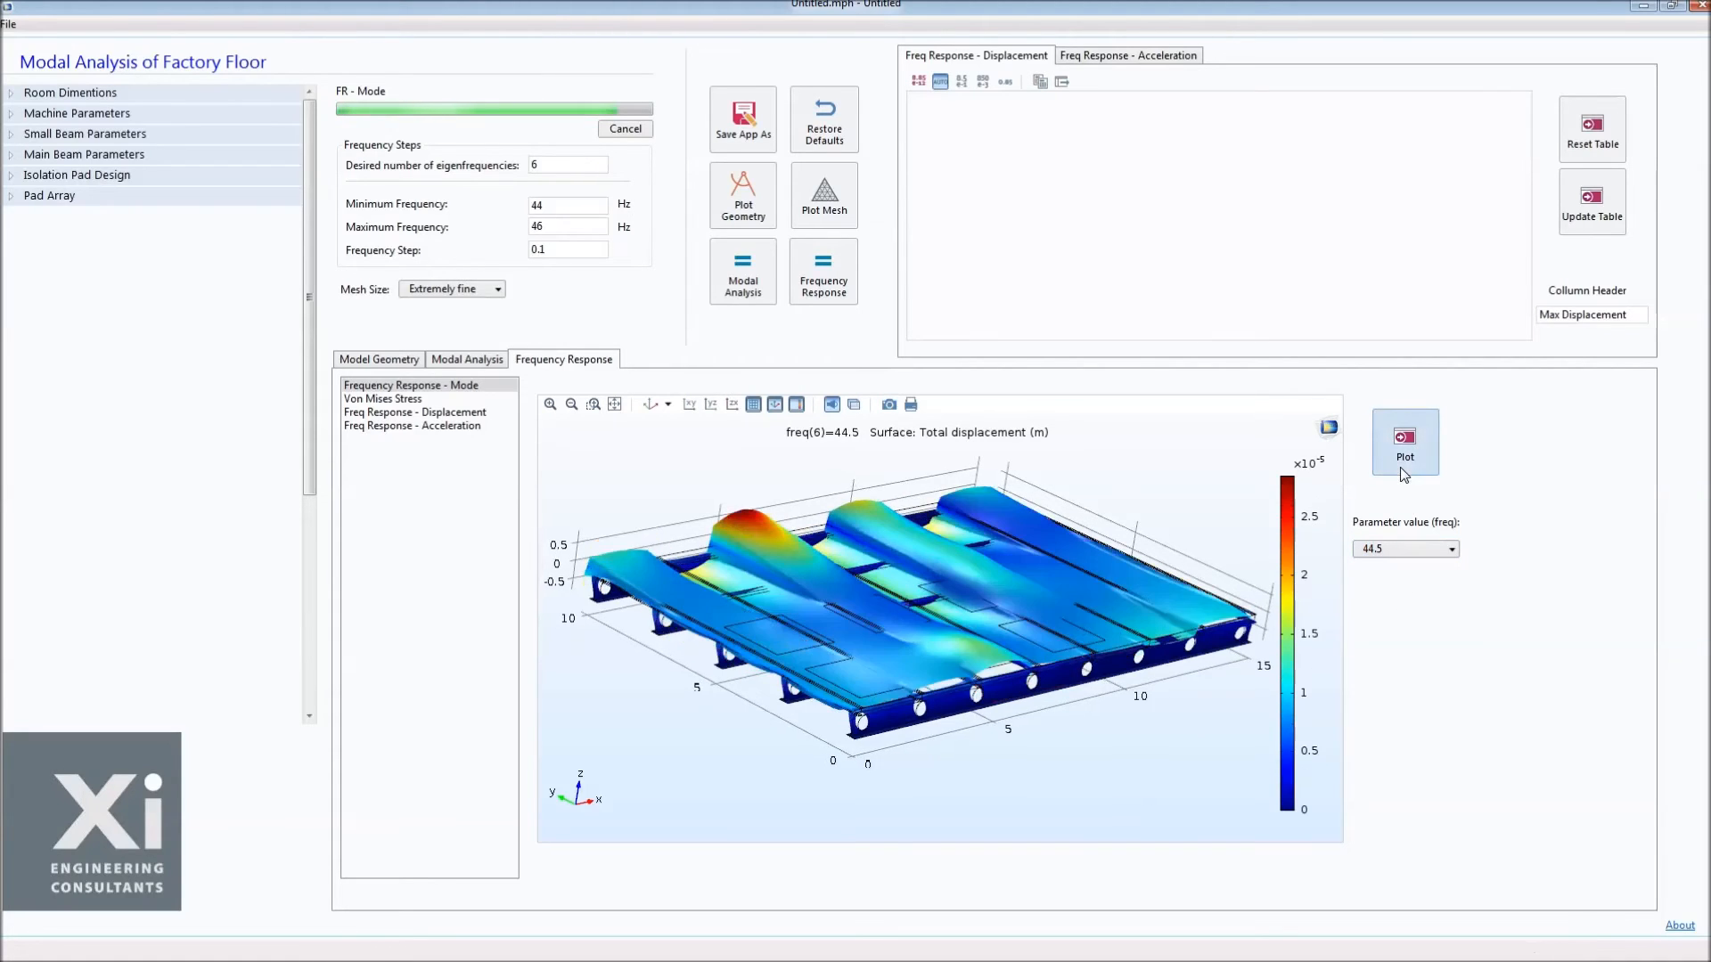
Plot the frequency response total displacement at 44.4 Hz.
{"action": "scroll", "coordinate": [1407, 548], "scroll_direction": "up", "scroll_amount": 1}
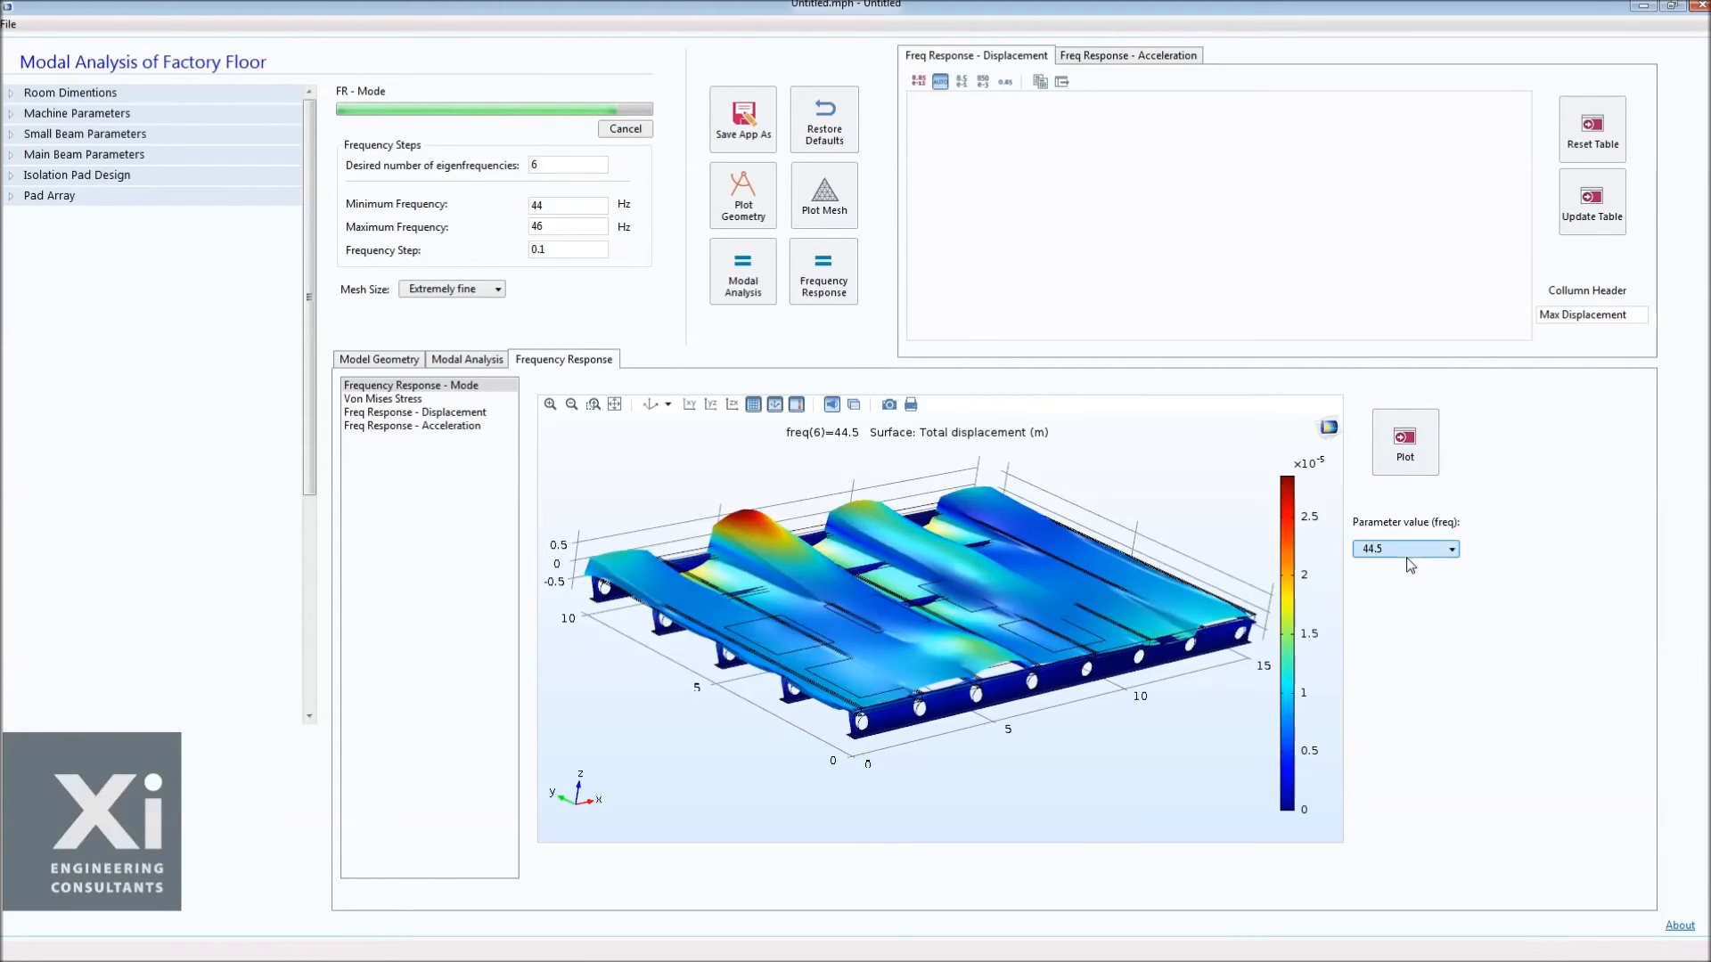
{"action": "left_click", "coordinate": [1404, 477]}
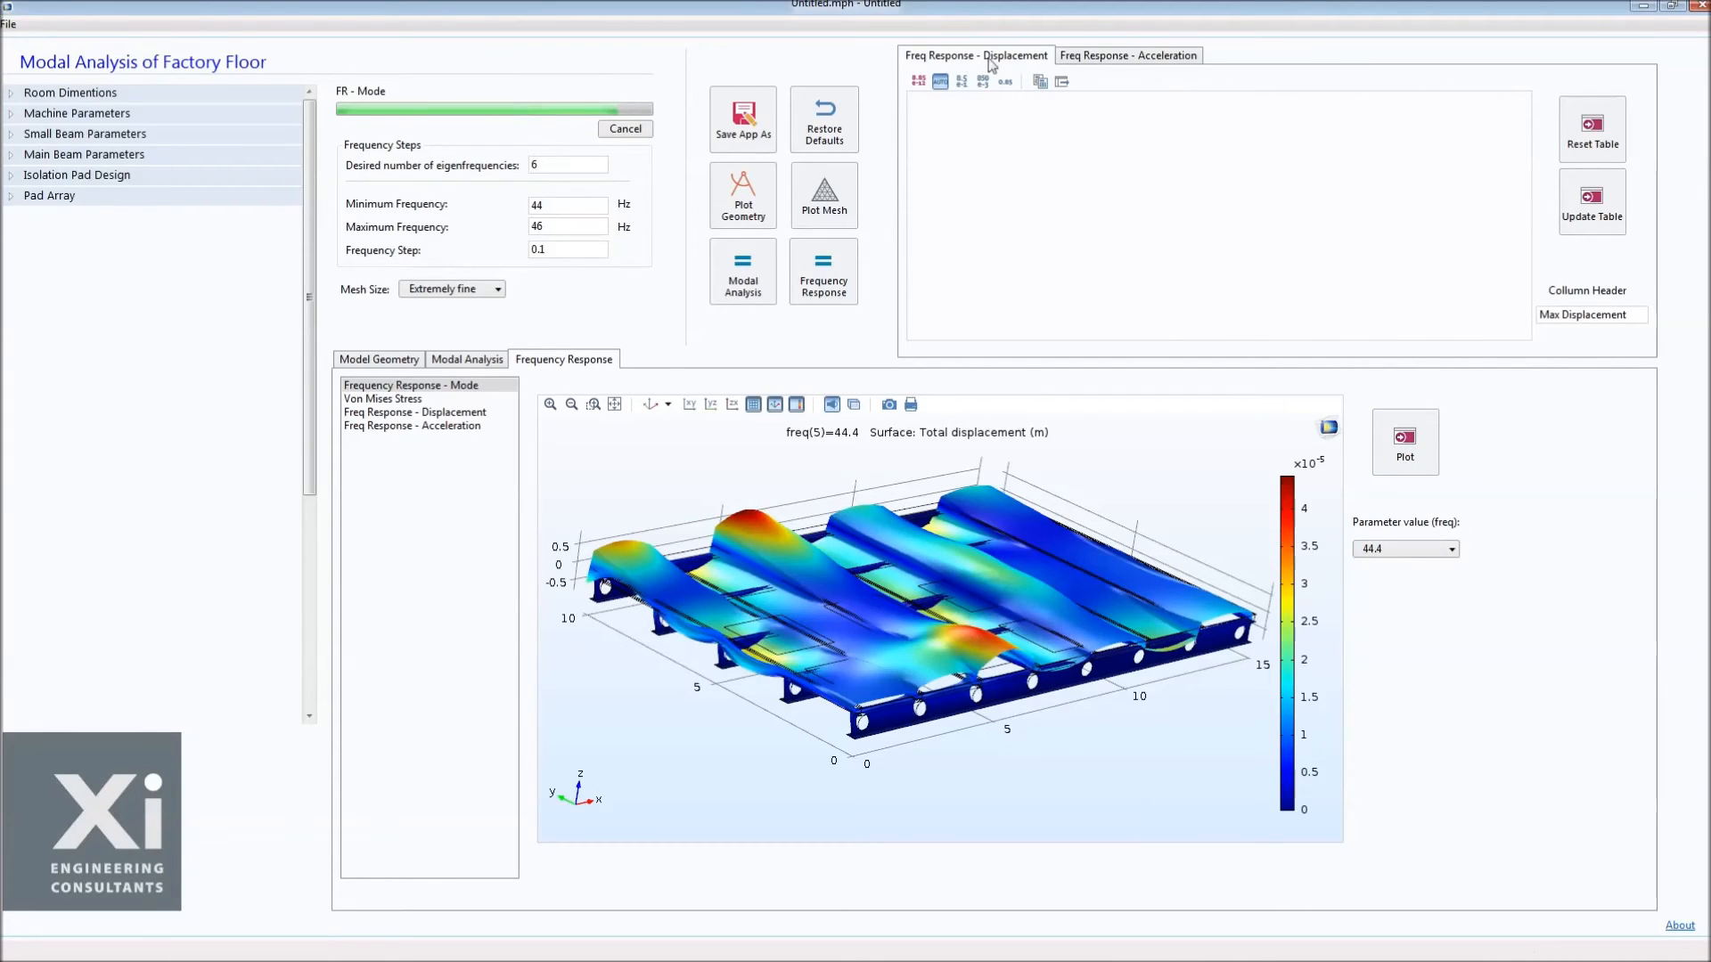
Reset the frequency response displacement table to fill it with maximum displacements, and delete the duplicate column added by updating it.
{"action": "left_click", "coordinate": [1591, 135]}
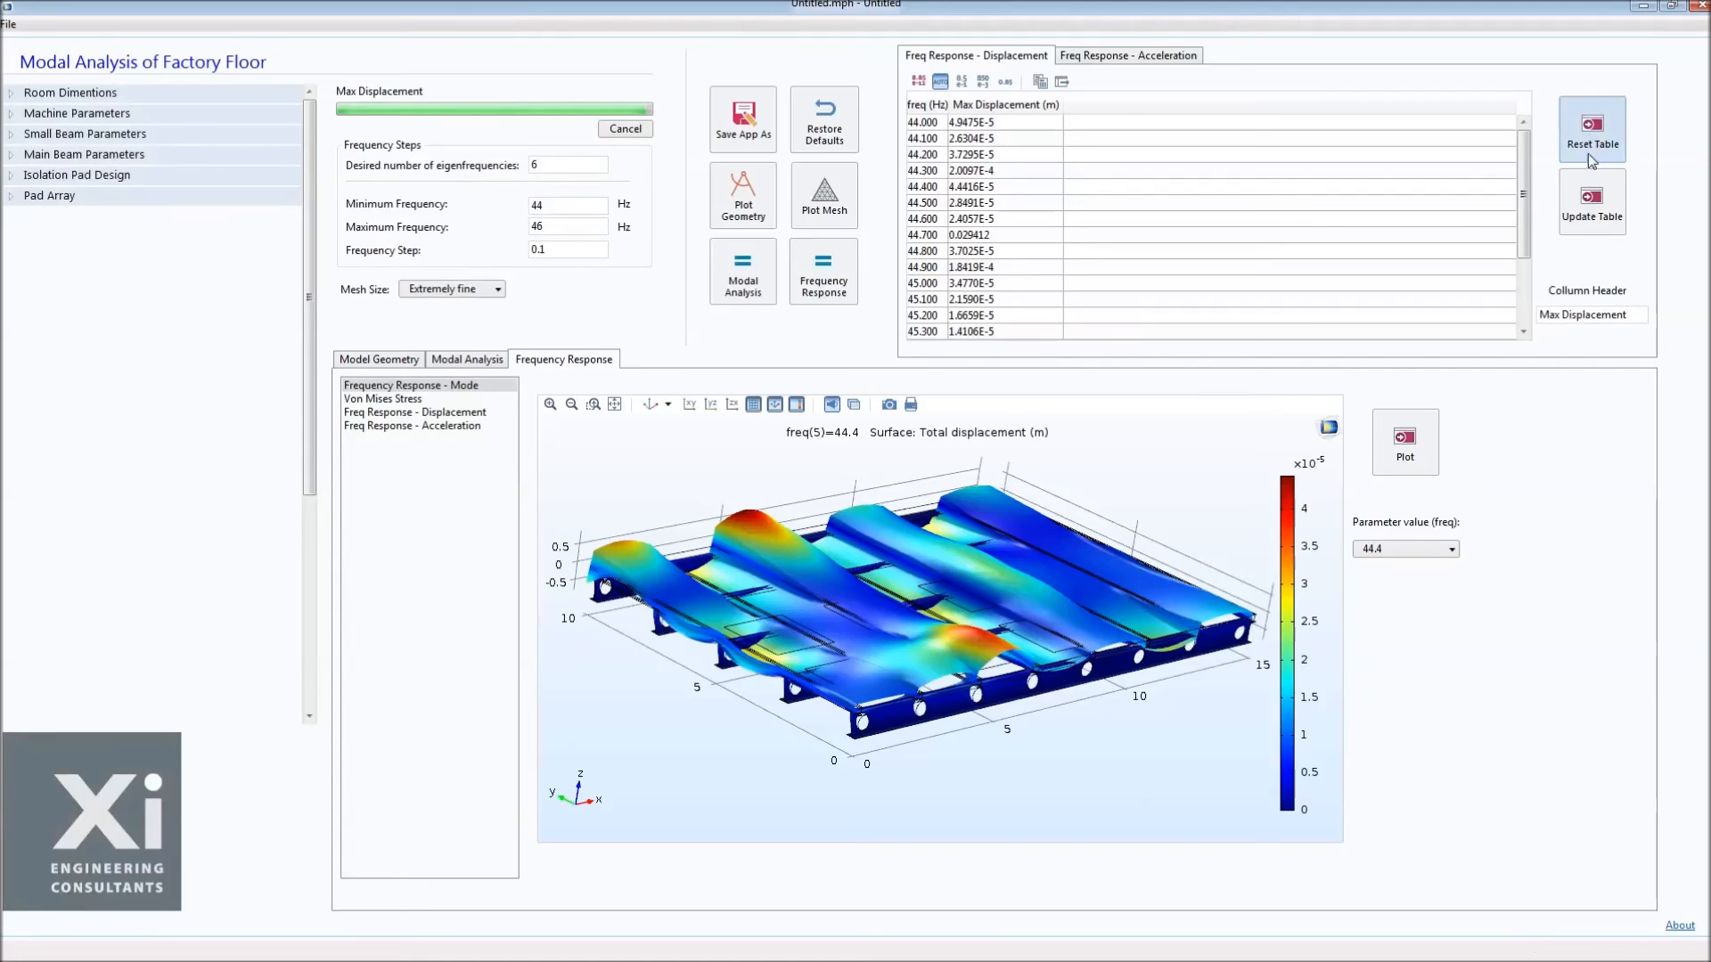
{"action": "left_click", "coordinate": [1592, 204]}
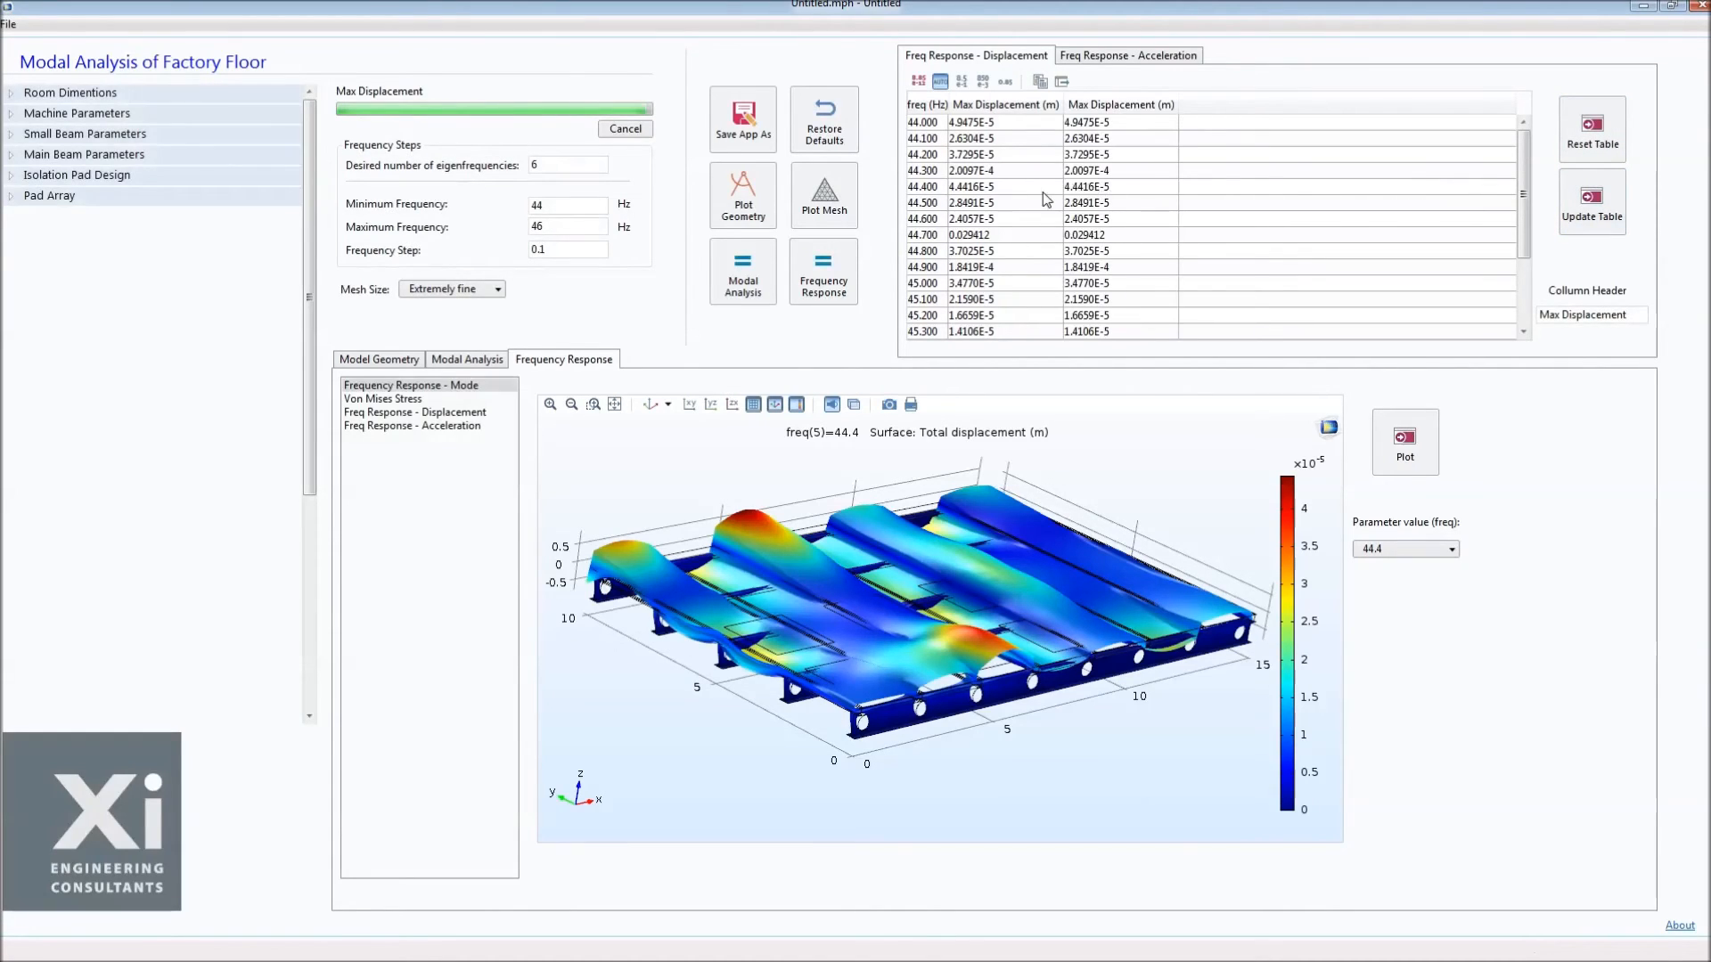
{"action": "right_click", "coordinate": [1102, 105]}
{"action": "left_click", "coordinate": [1141, 116]}
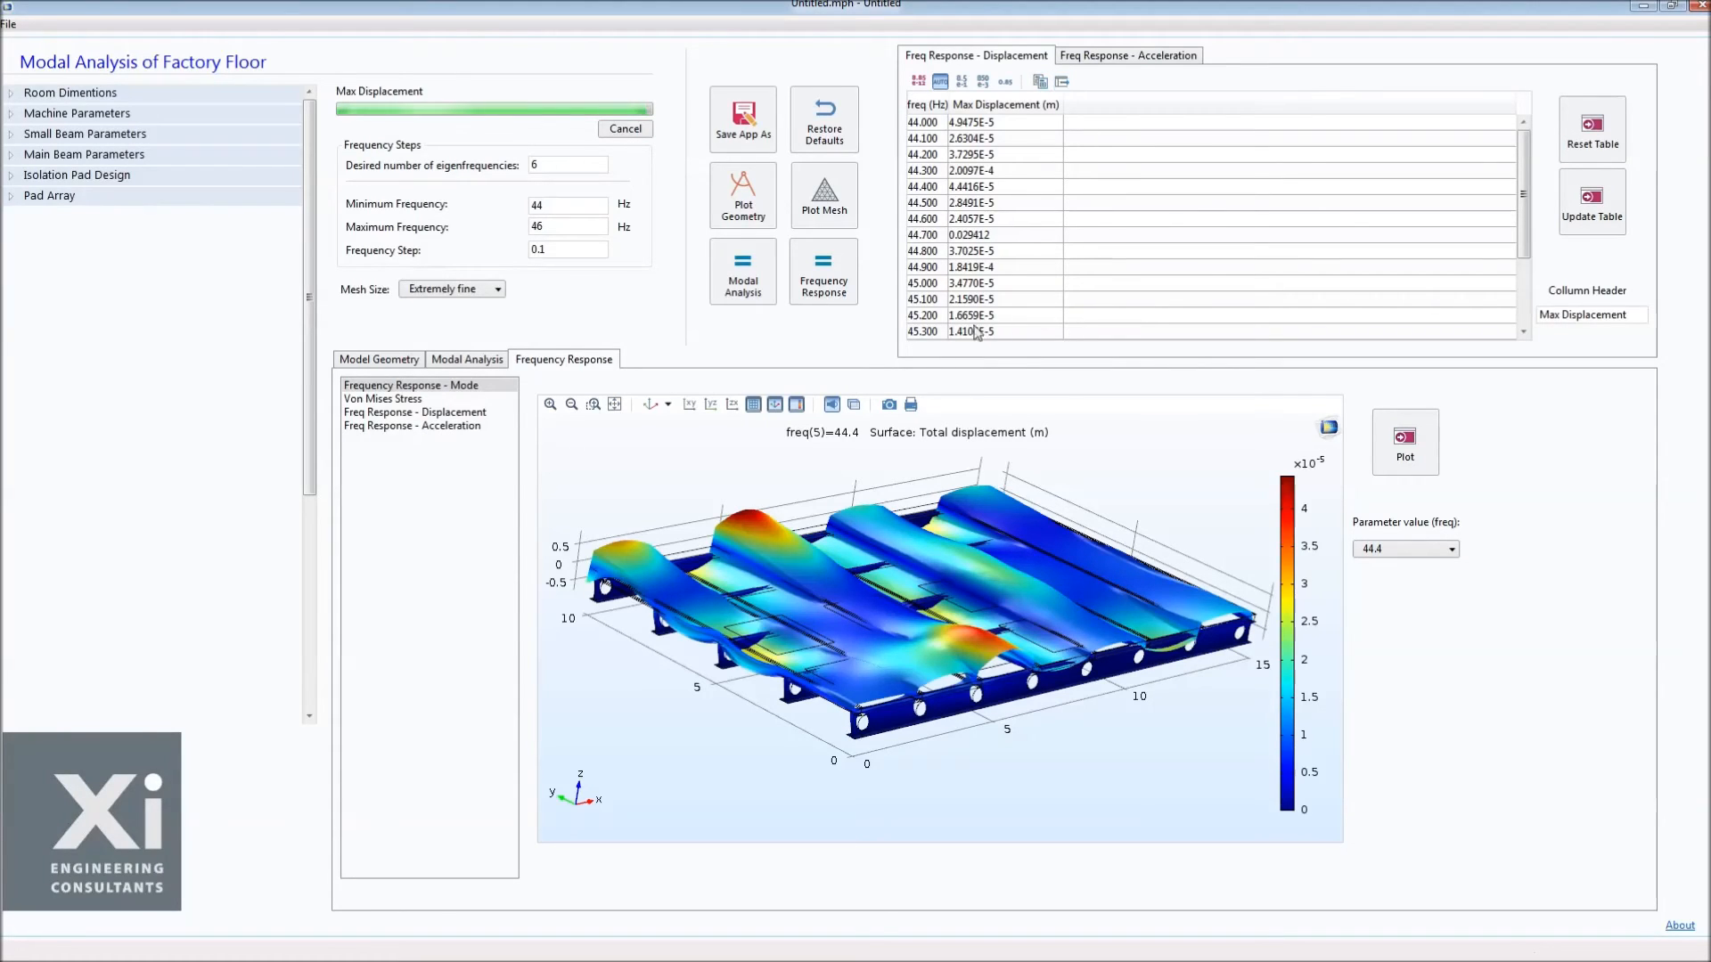
Plot the maximum displacement against frequency and toggle the graph's legend on and off.
{"action": "left_click", "coordinate": [464, 413]}
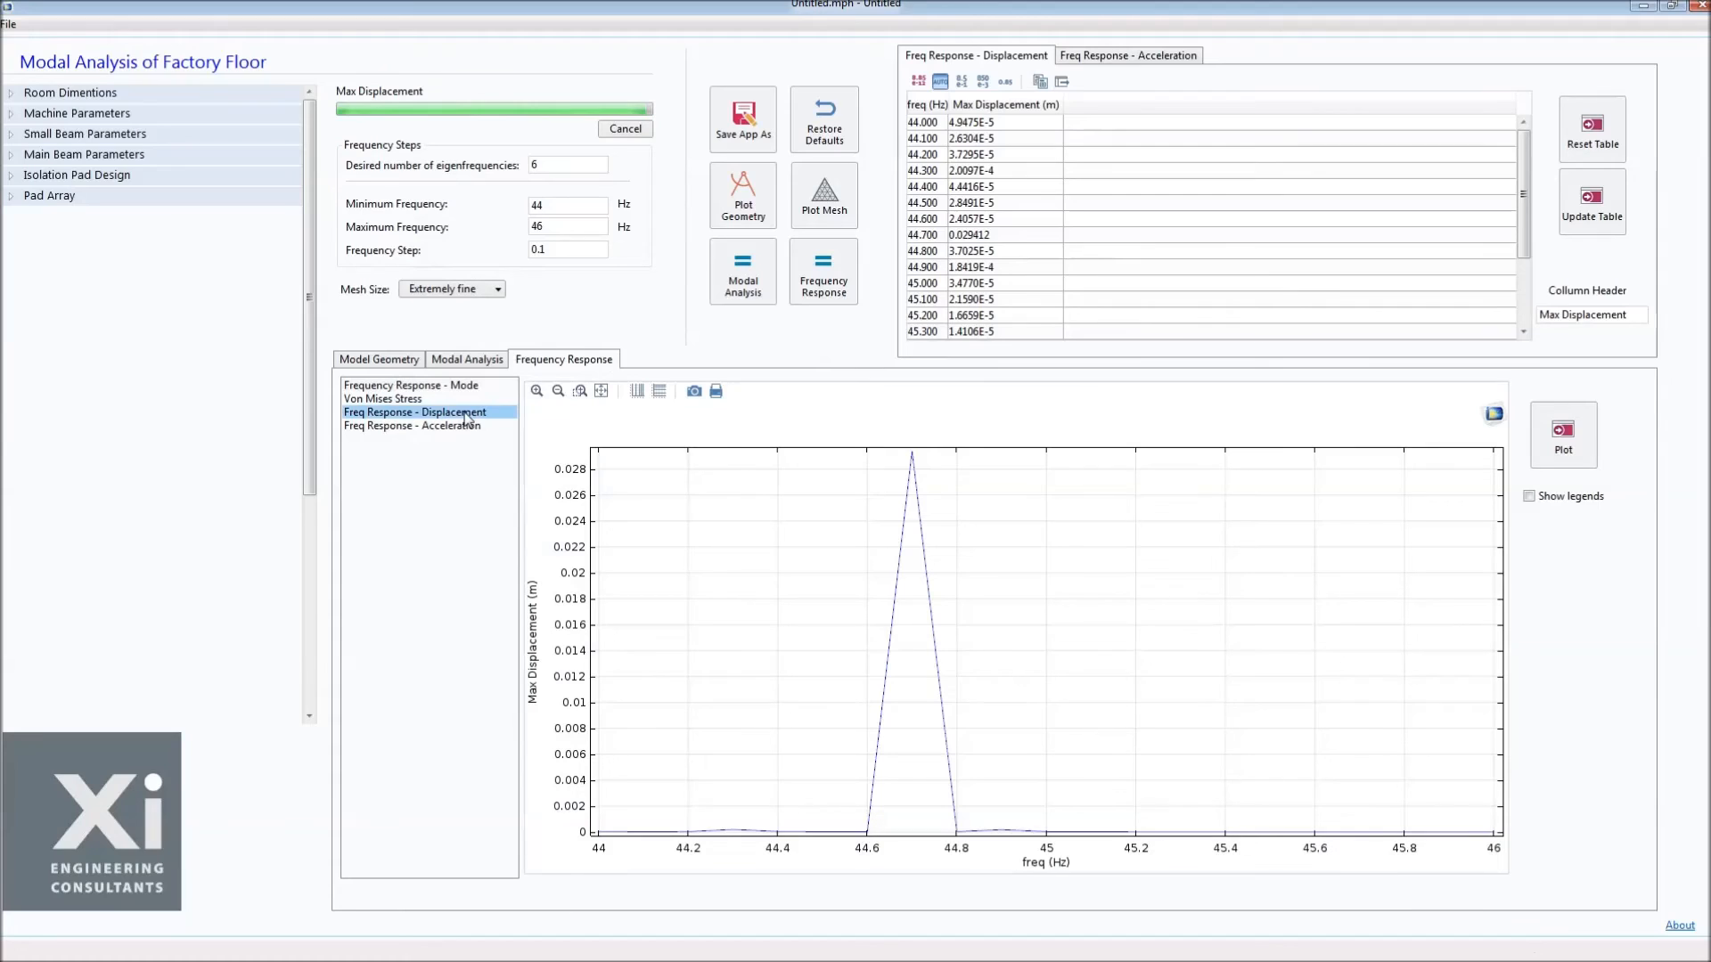
{"action": "left_click", "coordinate": [1548, 429]}
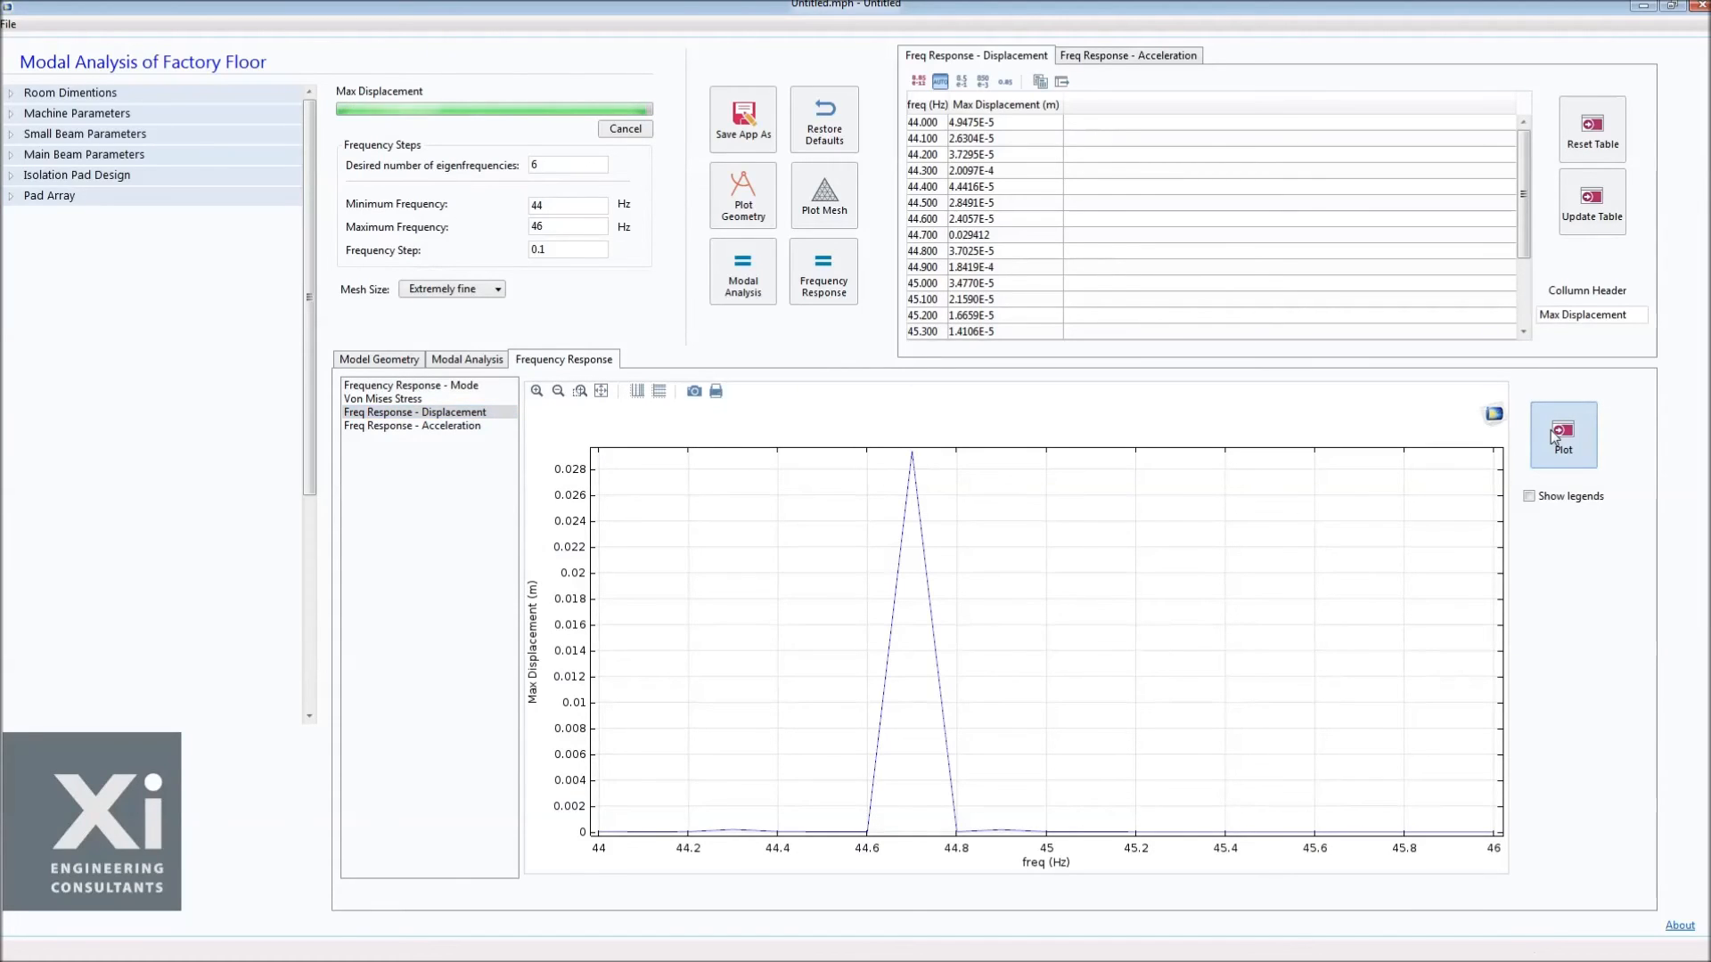
{"action": "left_click", "coordinate": [1567, 501]}
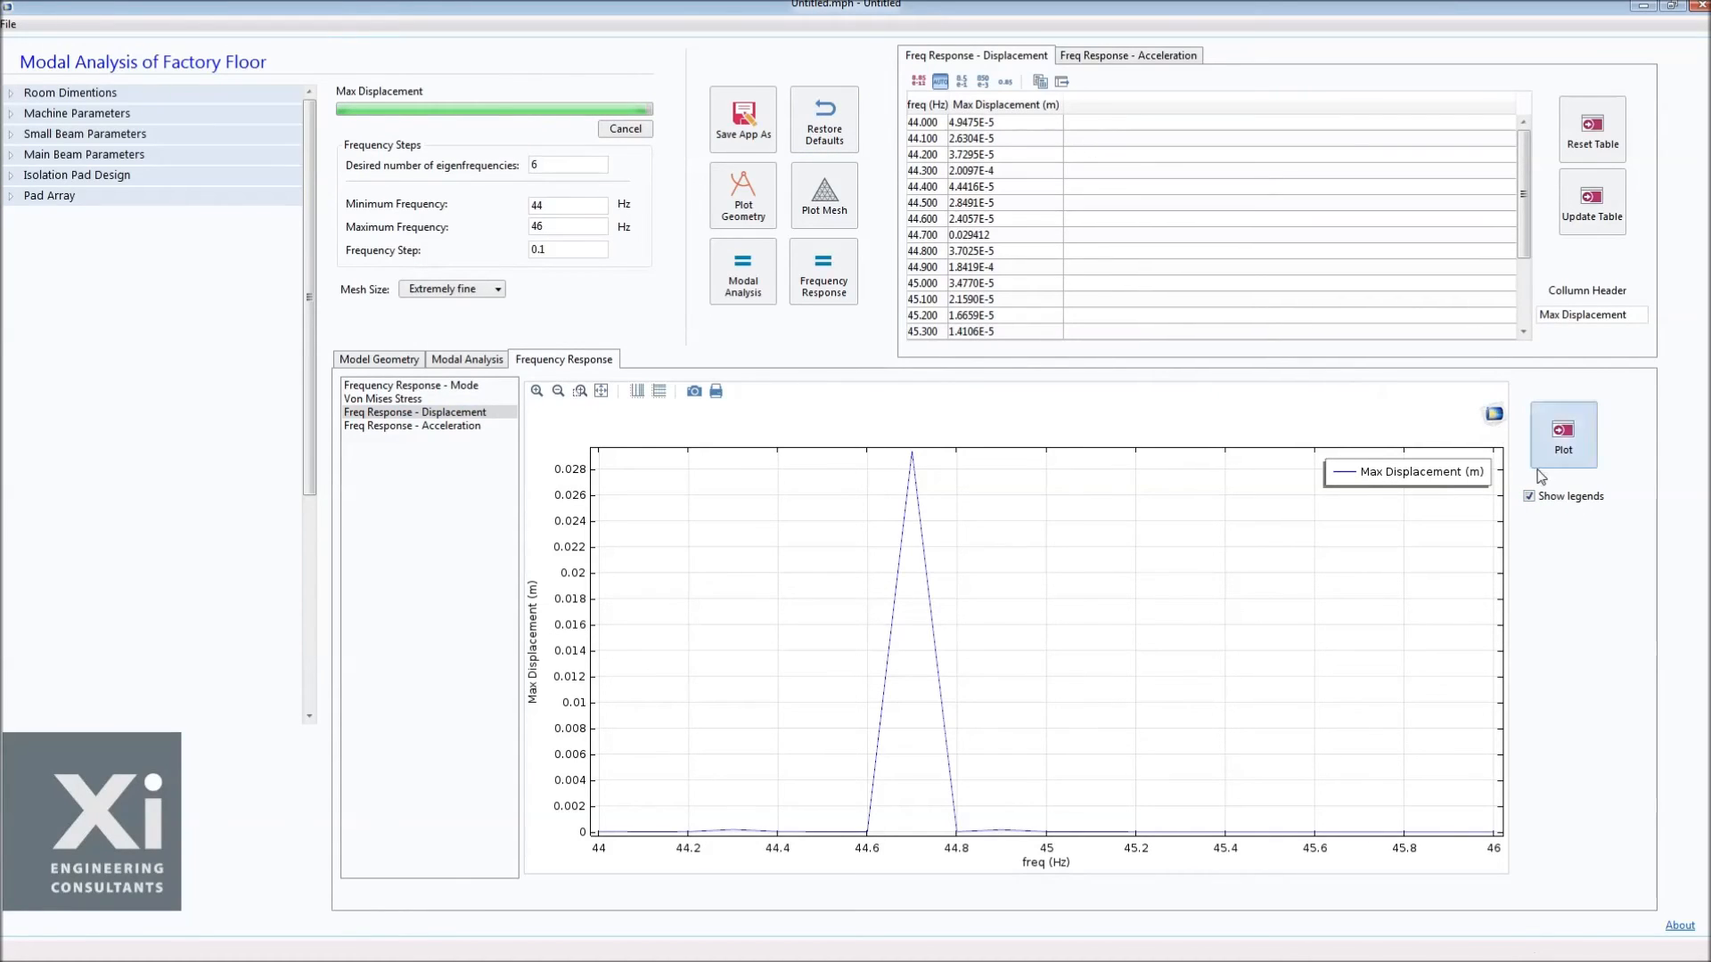
{"action": "left_click", "coordinate": [1545, 502]}
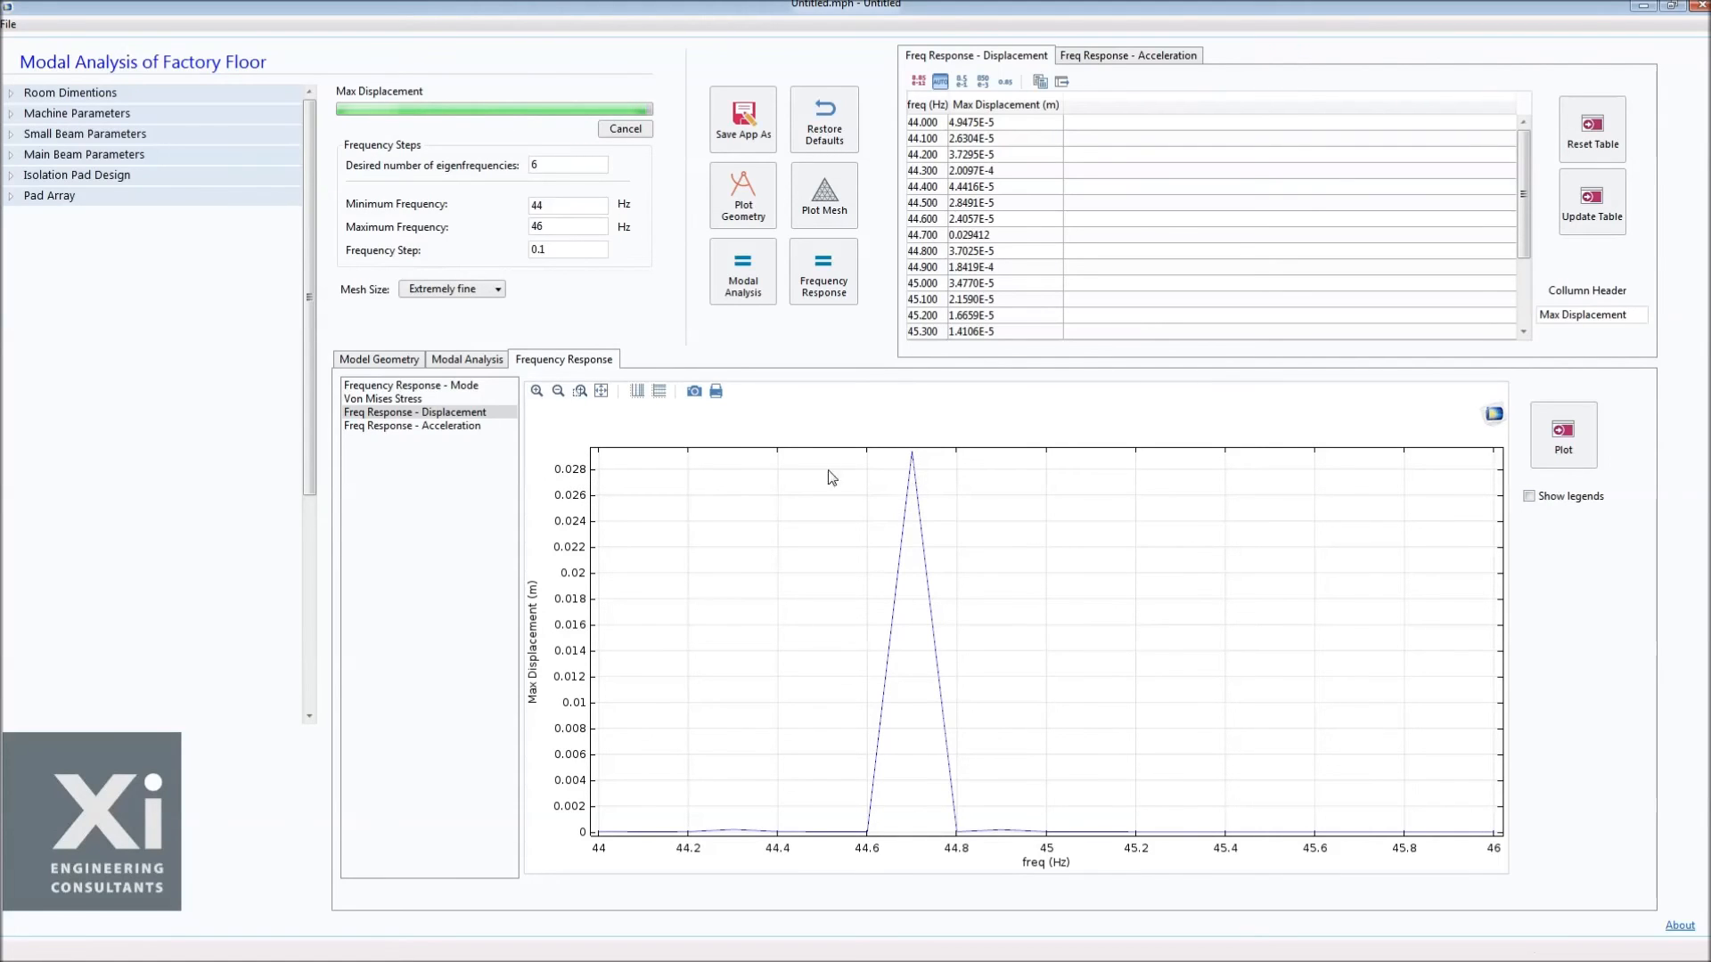
Return to the frequency response mode results and plot the total displacement at 44.7 Hz.
{"action": "left_click", "coordinate": [458, 387]}
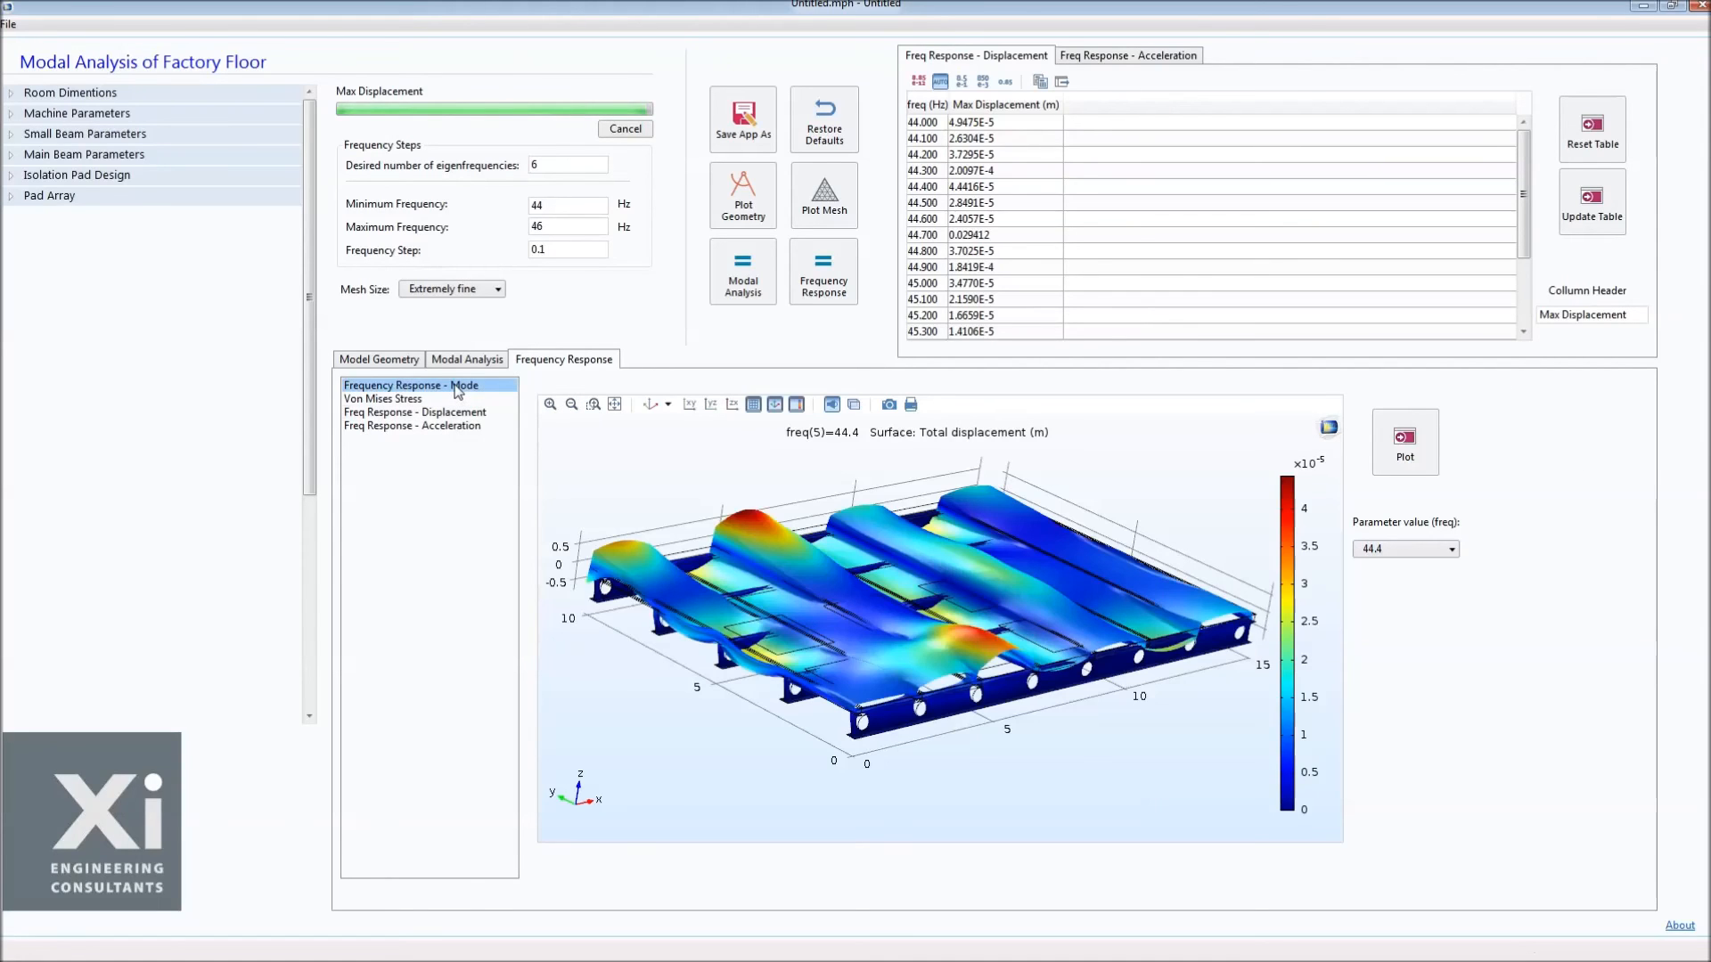
{"action": "left_click", "coordinate": [460, 412]}
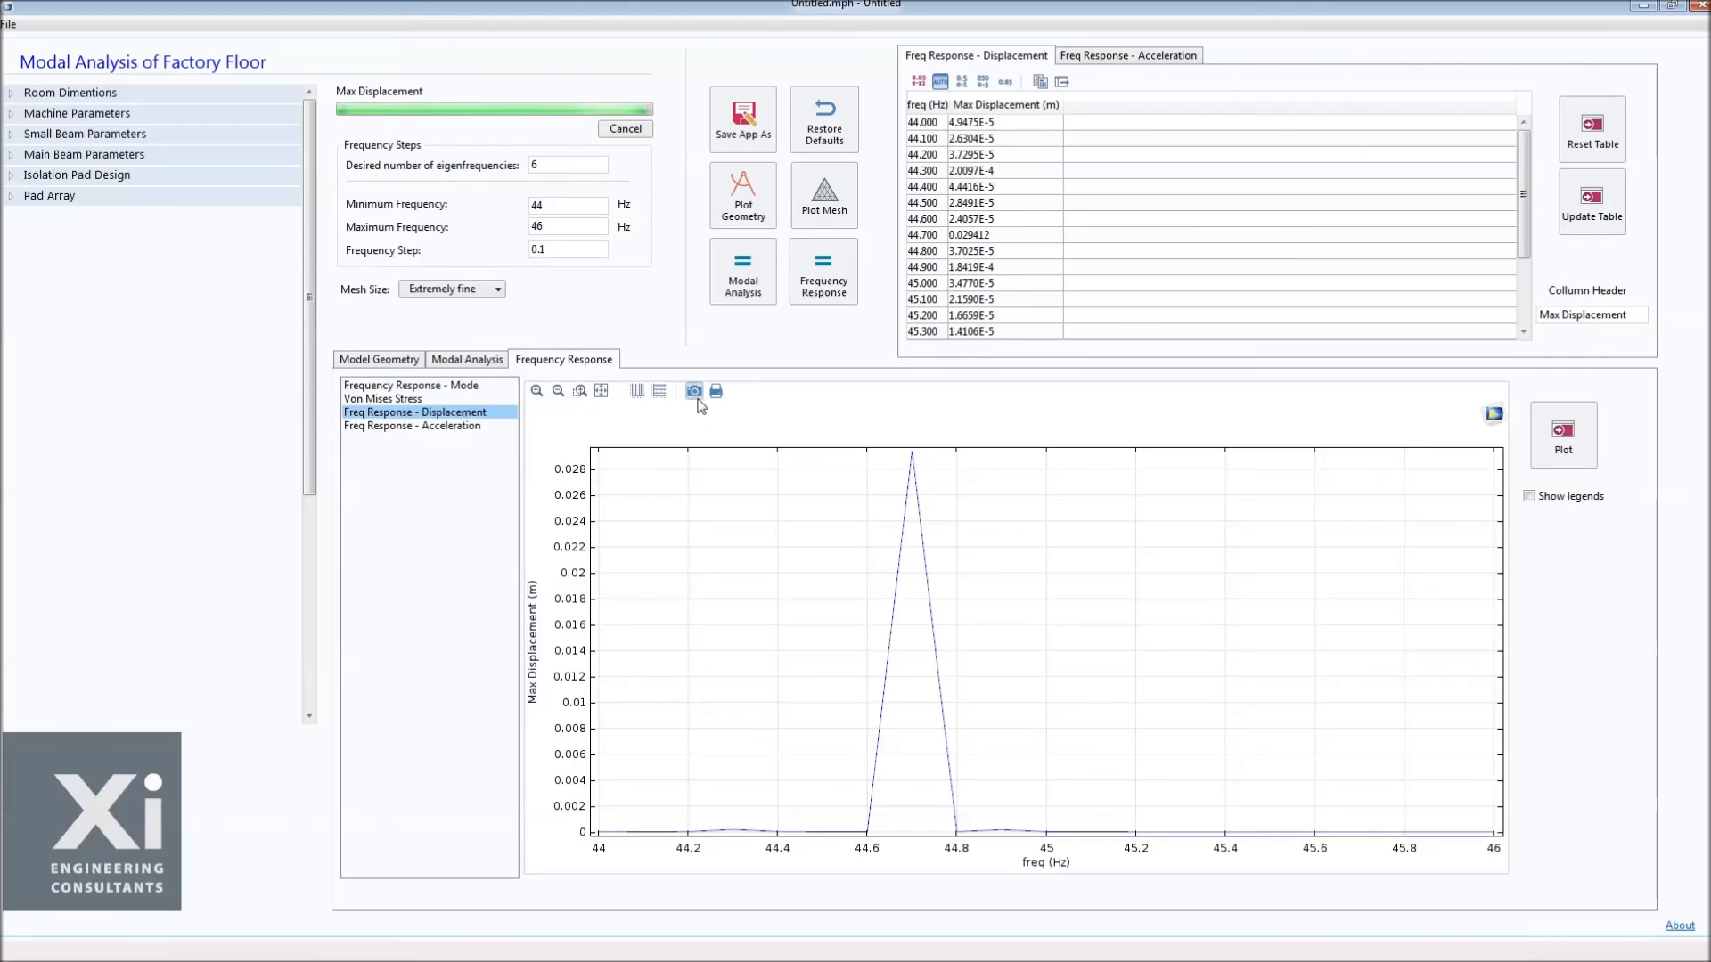
{"action": "left_click", "coordinate": [475, 387]}
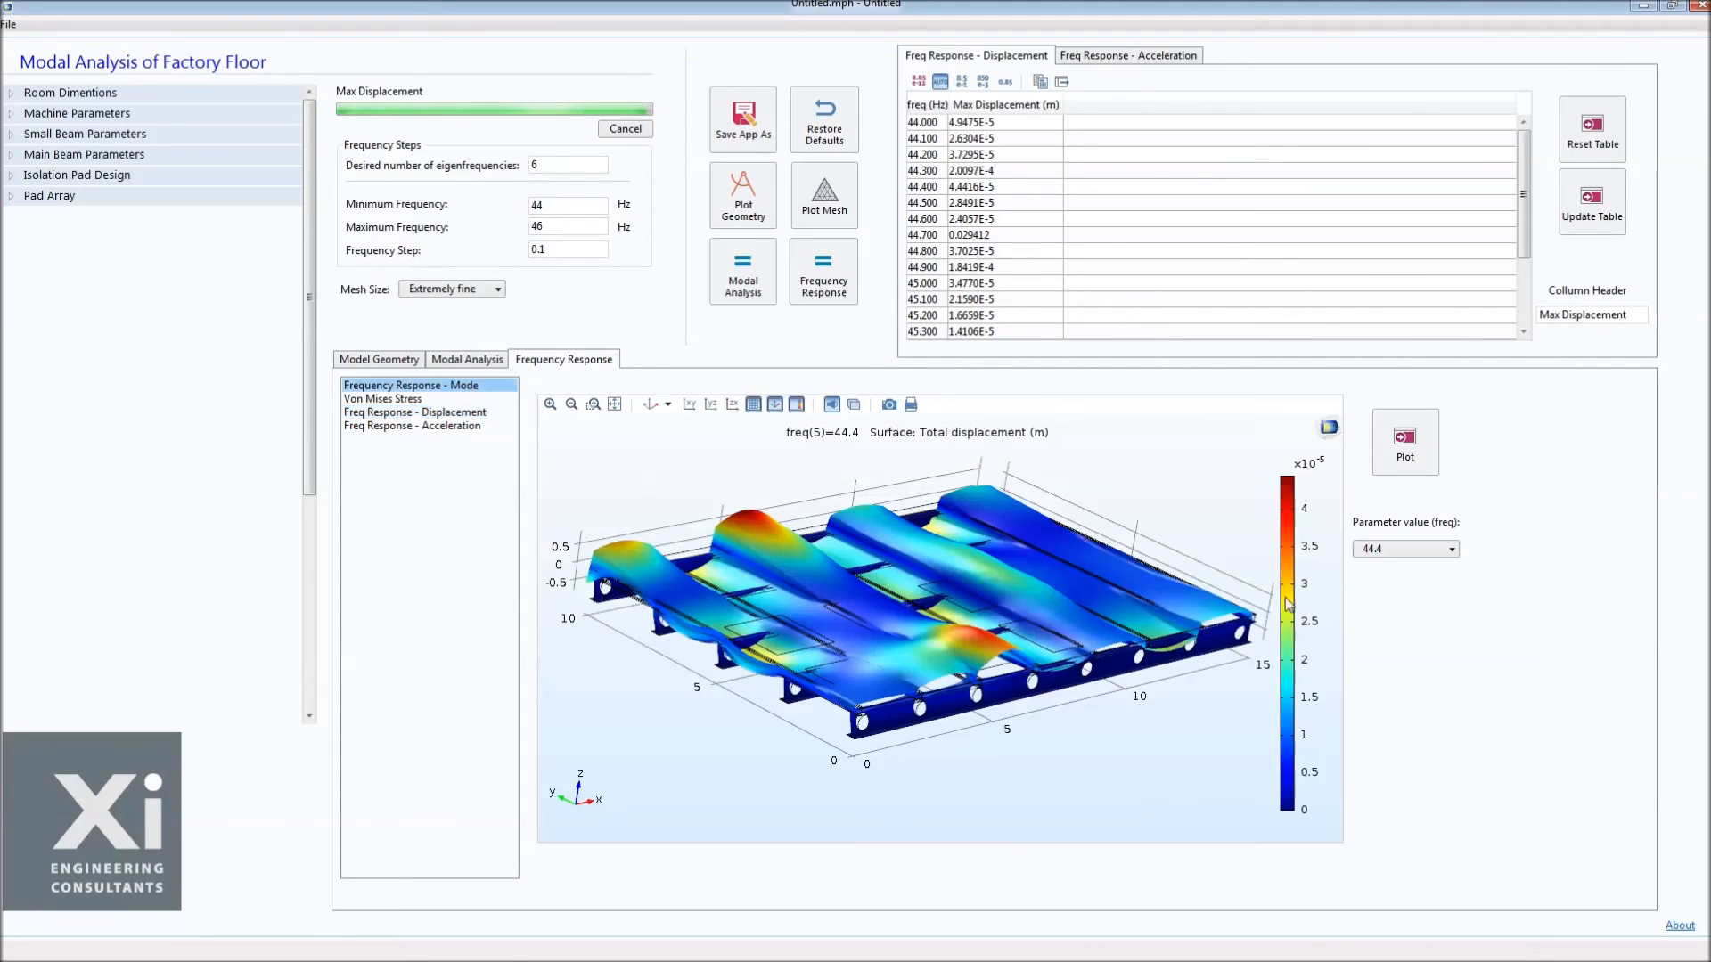
{"action": "left_click", "coordinate": [1405, 443]}
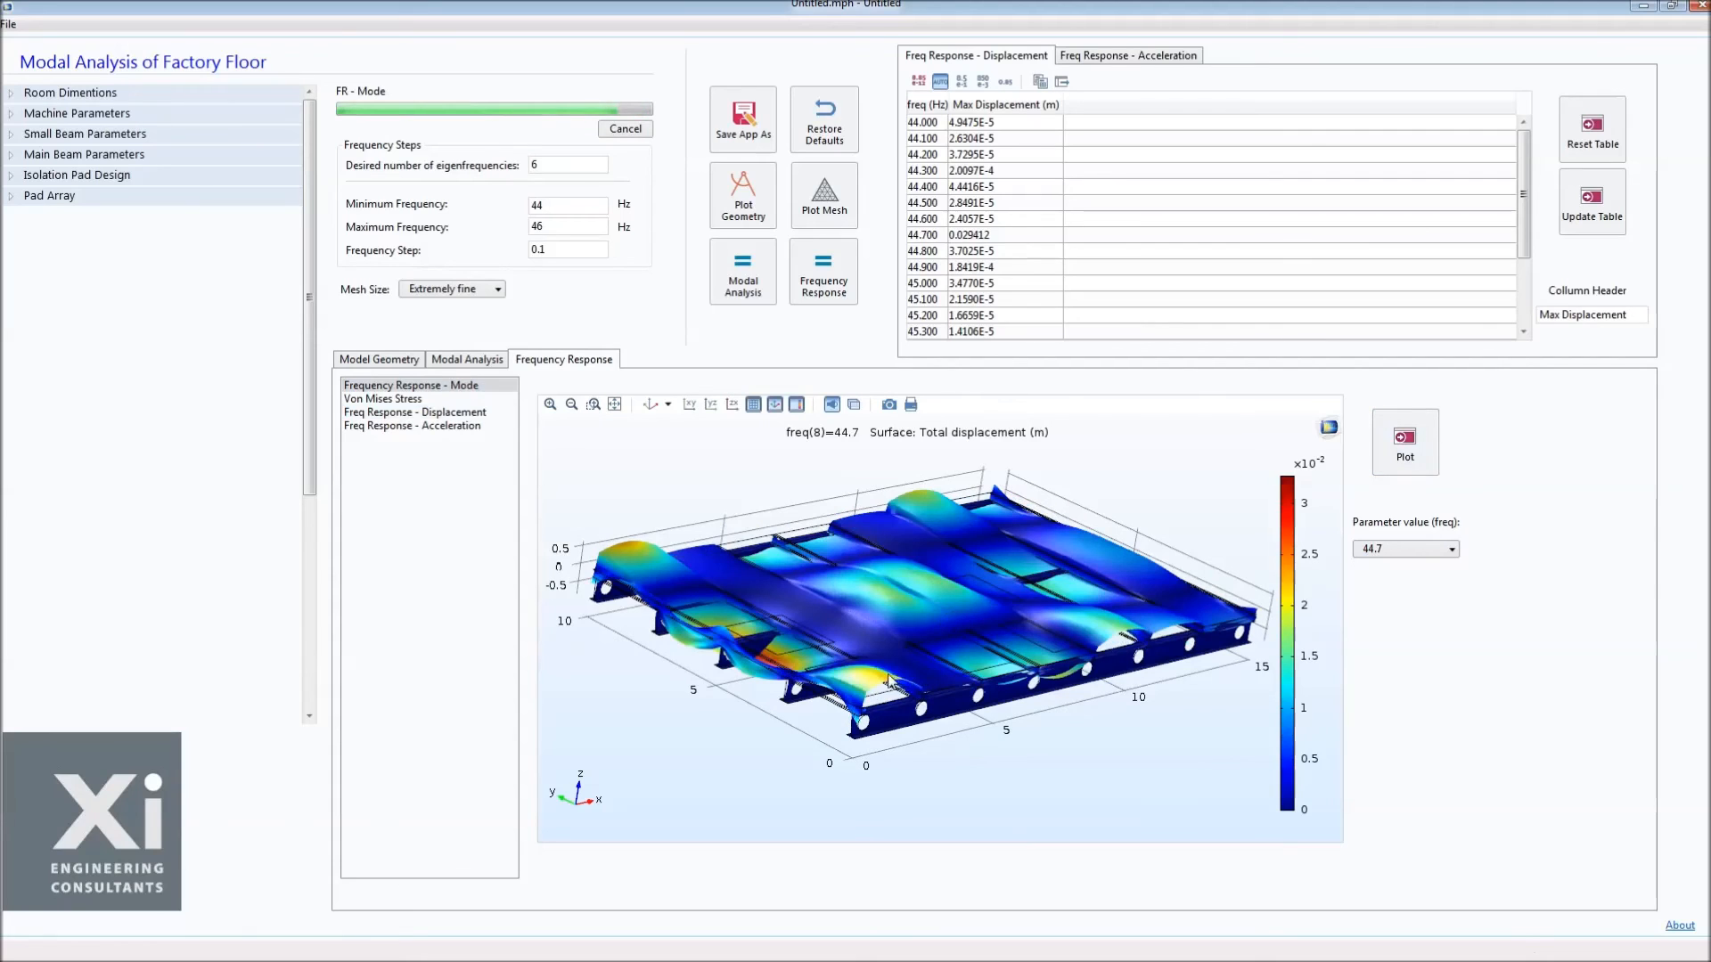
{"action": "middle_click_drag", "start_coordinate": [787, 671], "coordinate": [789, 590]}
{"action": "left_click_drag", "start_coordinate": [789, 590], "coordinate": [954, 700]}
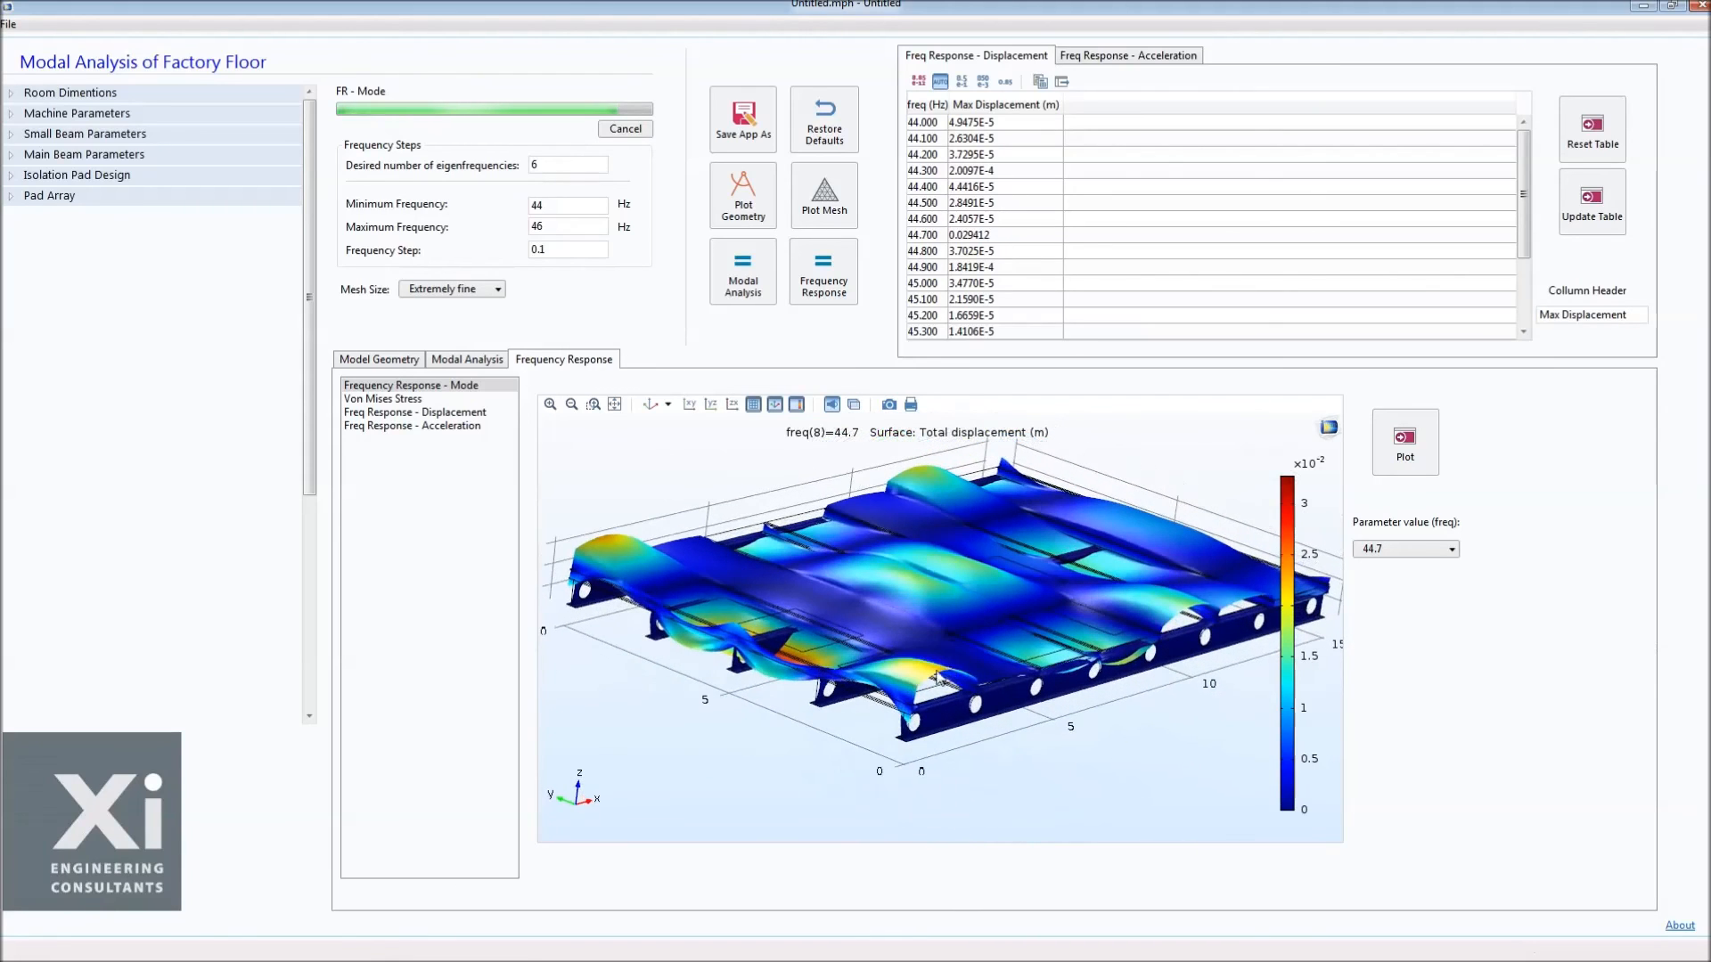
Show the frequency response von Mises stress results and plot them at 44.7 Hz.
{"action": "left_click", "coordinate": [419, 400]}
{"action": "left_click", "coordinate": [1503, 522]}
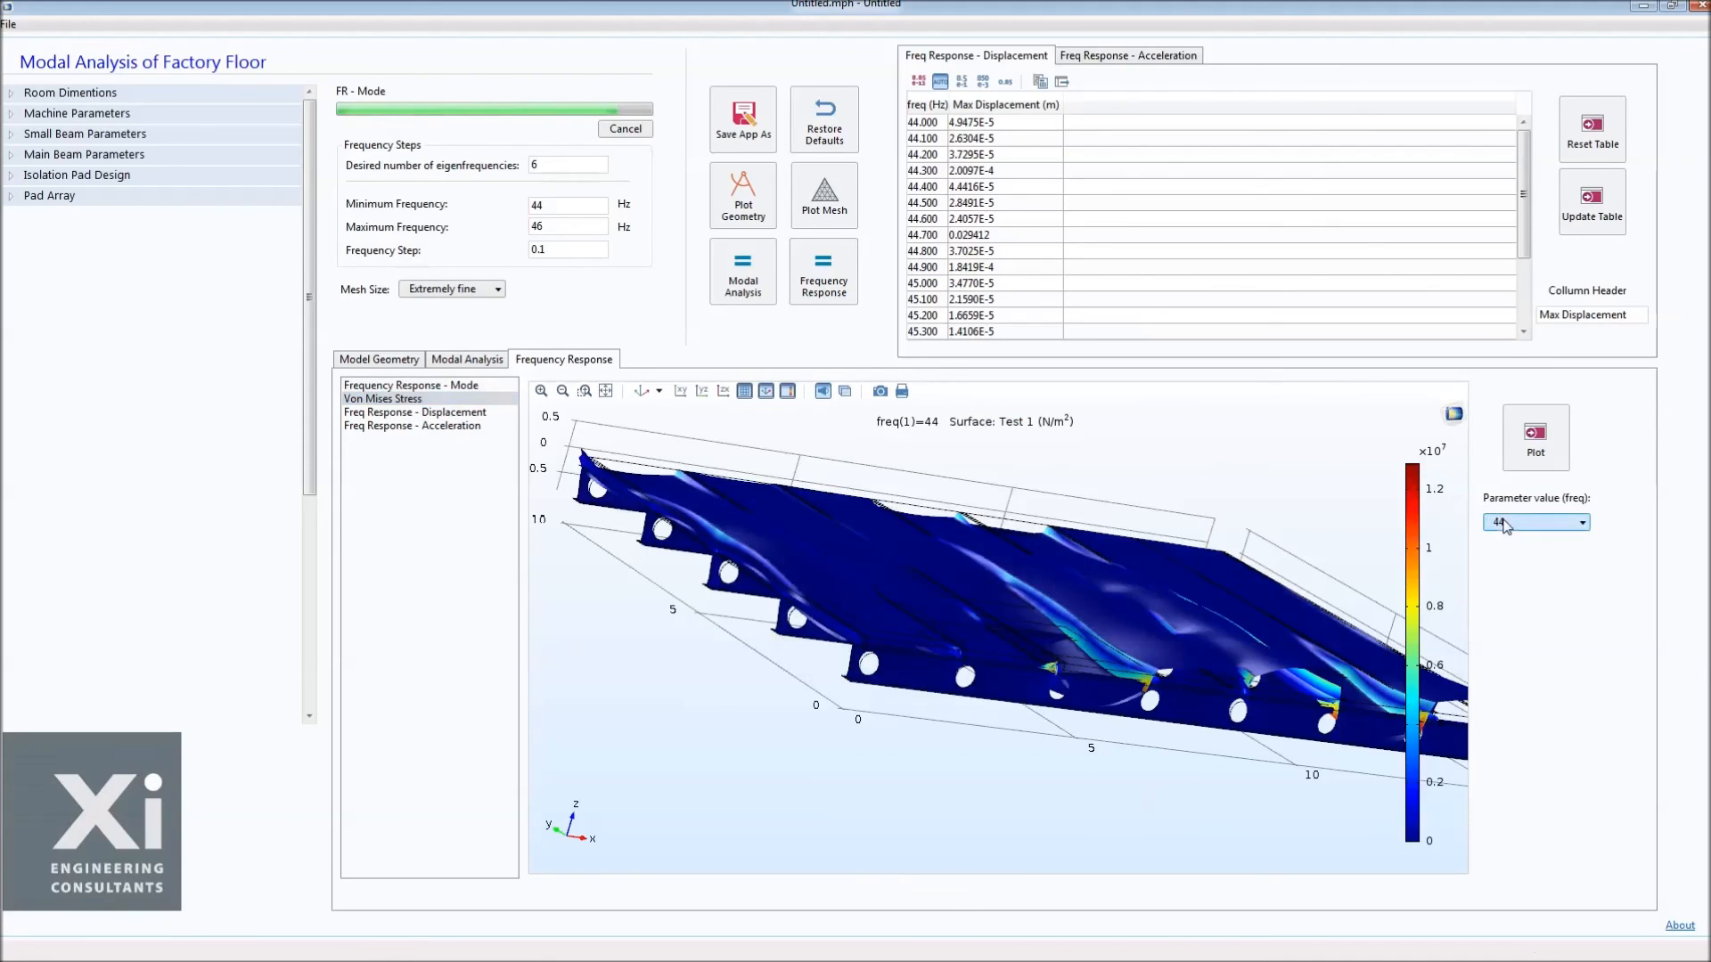
{"action": "left_click", "coordinate": [1529, 628]}
{"action": "left_click", "coordinate": [1535, 436]}
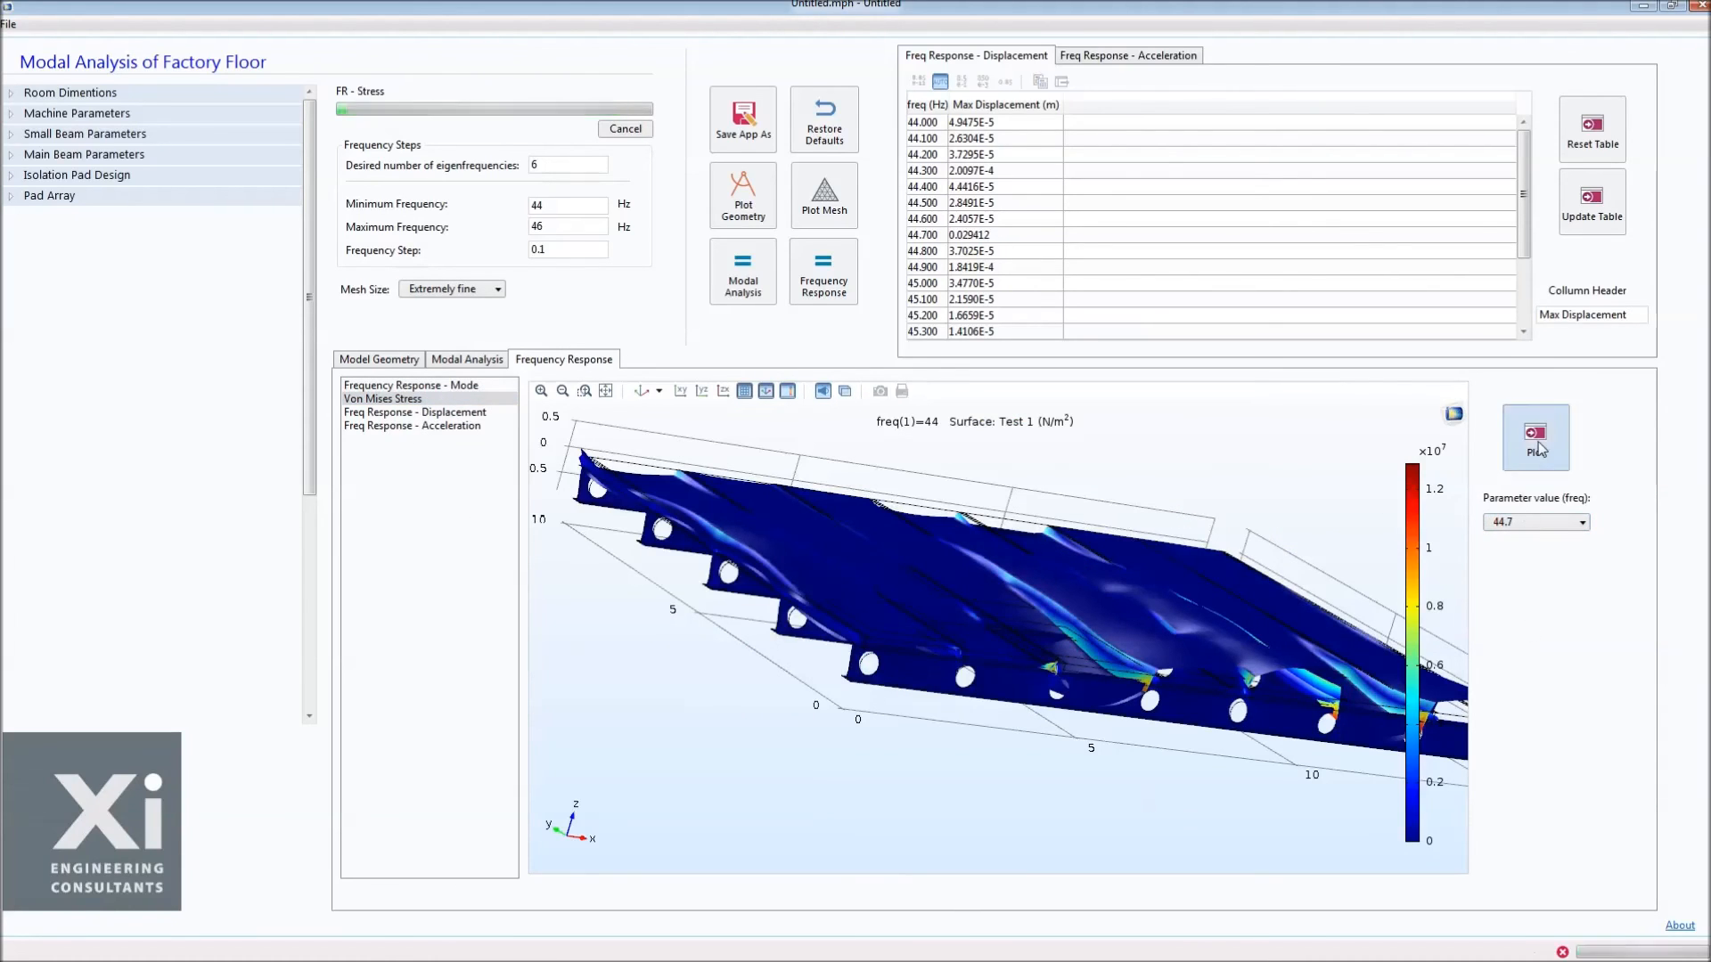
Examine the von Mises stress on the deformed floor from several angles, including a close-up where it meets the beams.
{"action": "left_click_drag", "start_coordinate": [1053, 648], "coordinate": [1012, 695]}
{"action": "scroll", "coordinate": [863, 591], "scroll_direction": "up", "scroll_amount": 4}
{"action": "right_click_drag", "start_coordinate": [864, 595], "coordinate": [956, 633]}
{"action": "scroll", "coordinate": [1153, 619], "scroll_direction": "down", "scroll_amount": 3}
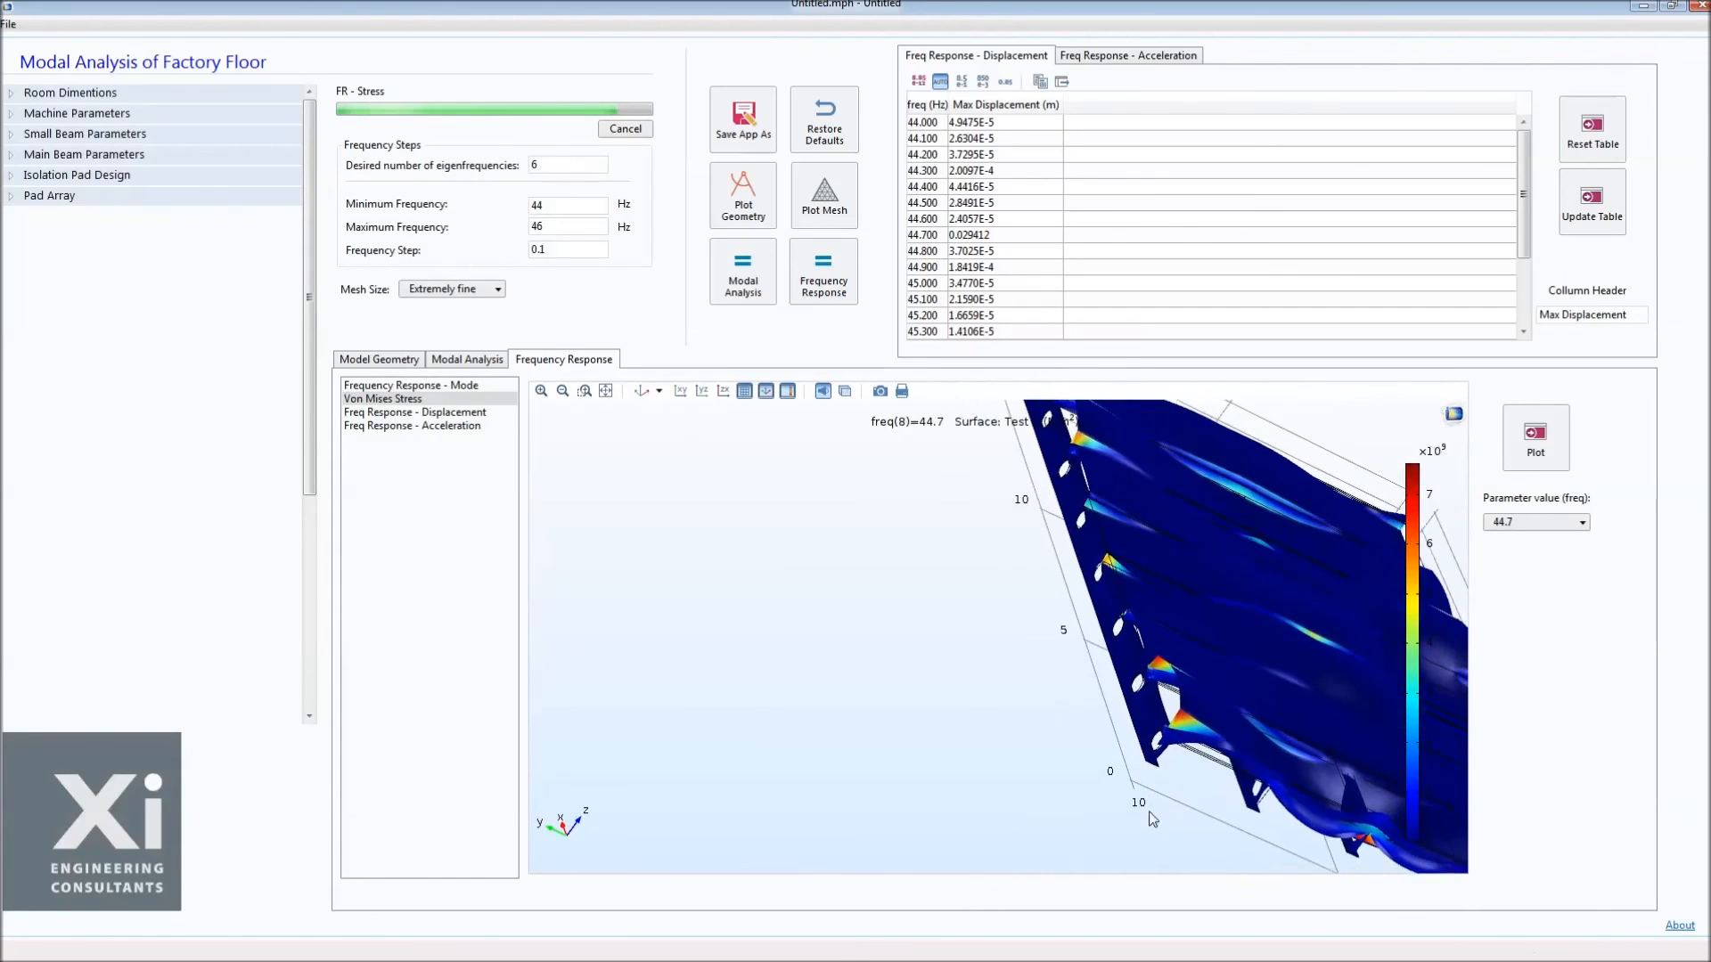
{"action": "left_click_drag", "start_coordinate": [1182, 751], "coordinate": [1023, 730]}
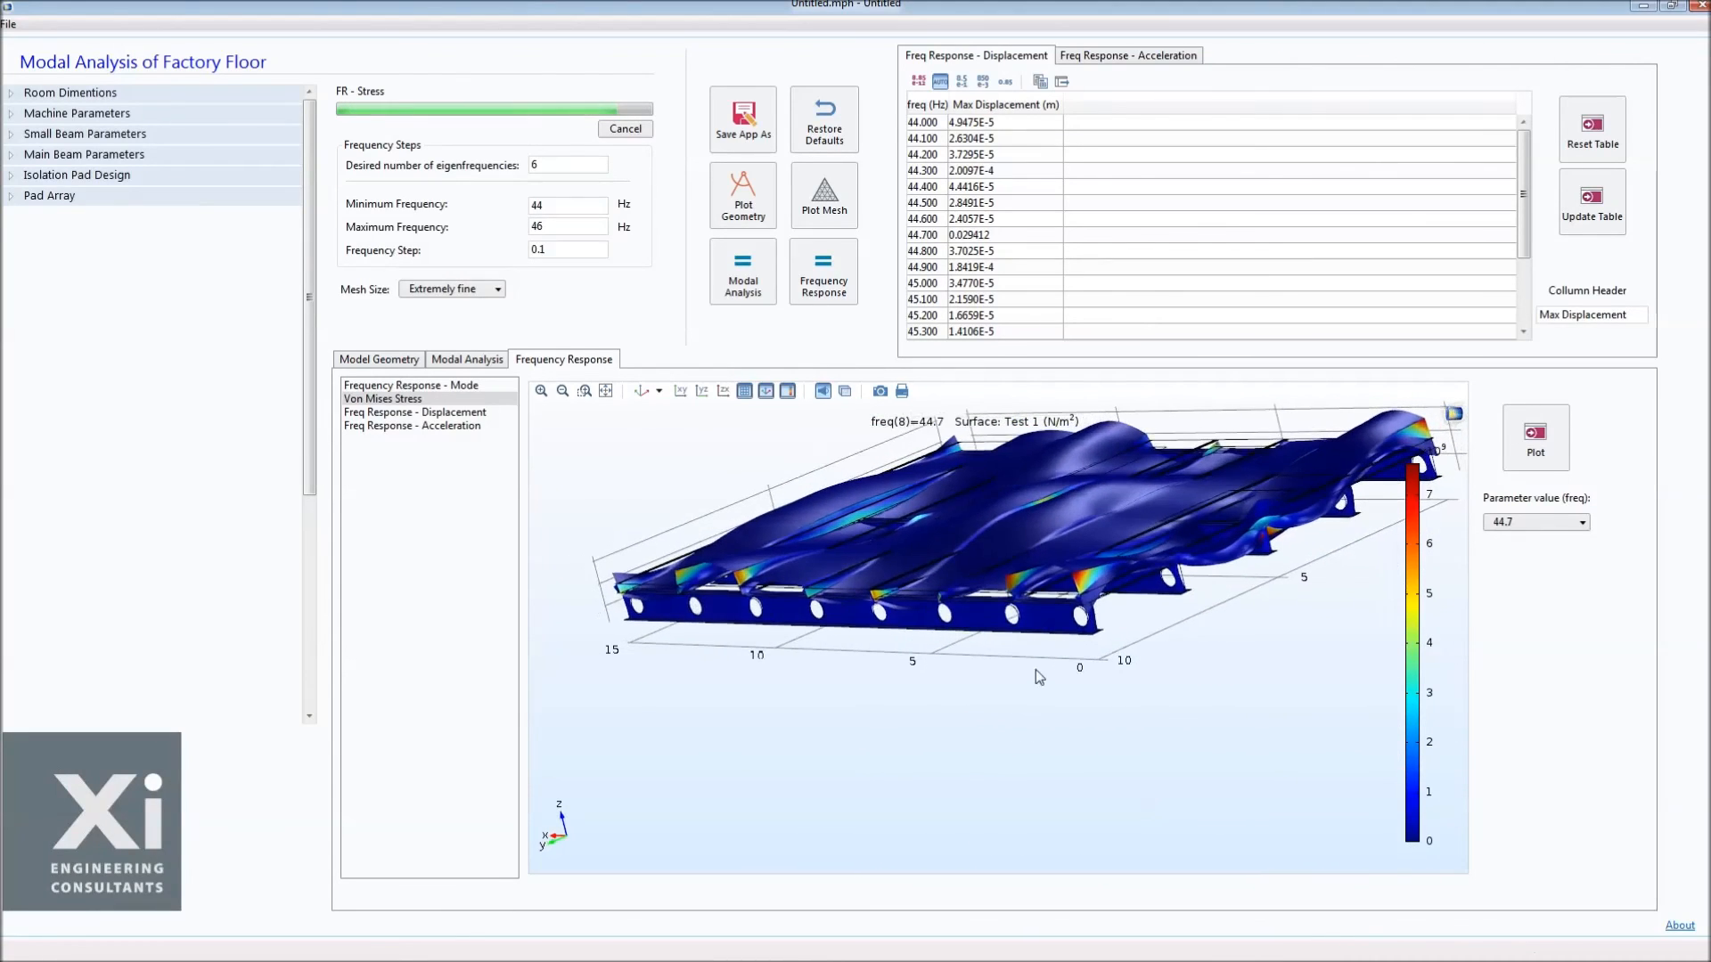
{"action": "scroll", "coordinate": [979, 517], "scroll_direction": "up", "scroll_amount": 6}
{"action": "right_click_drag", "start_coordinate": [1104, 691], "coordinate": [1028, 668]}
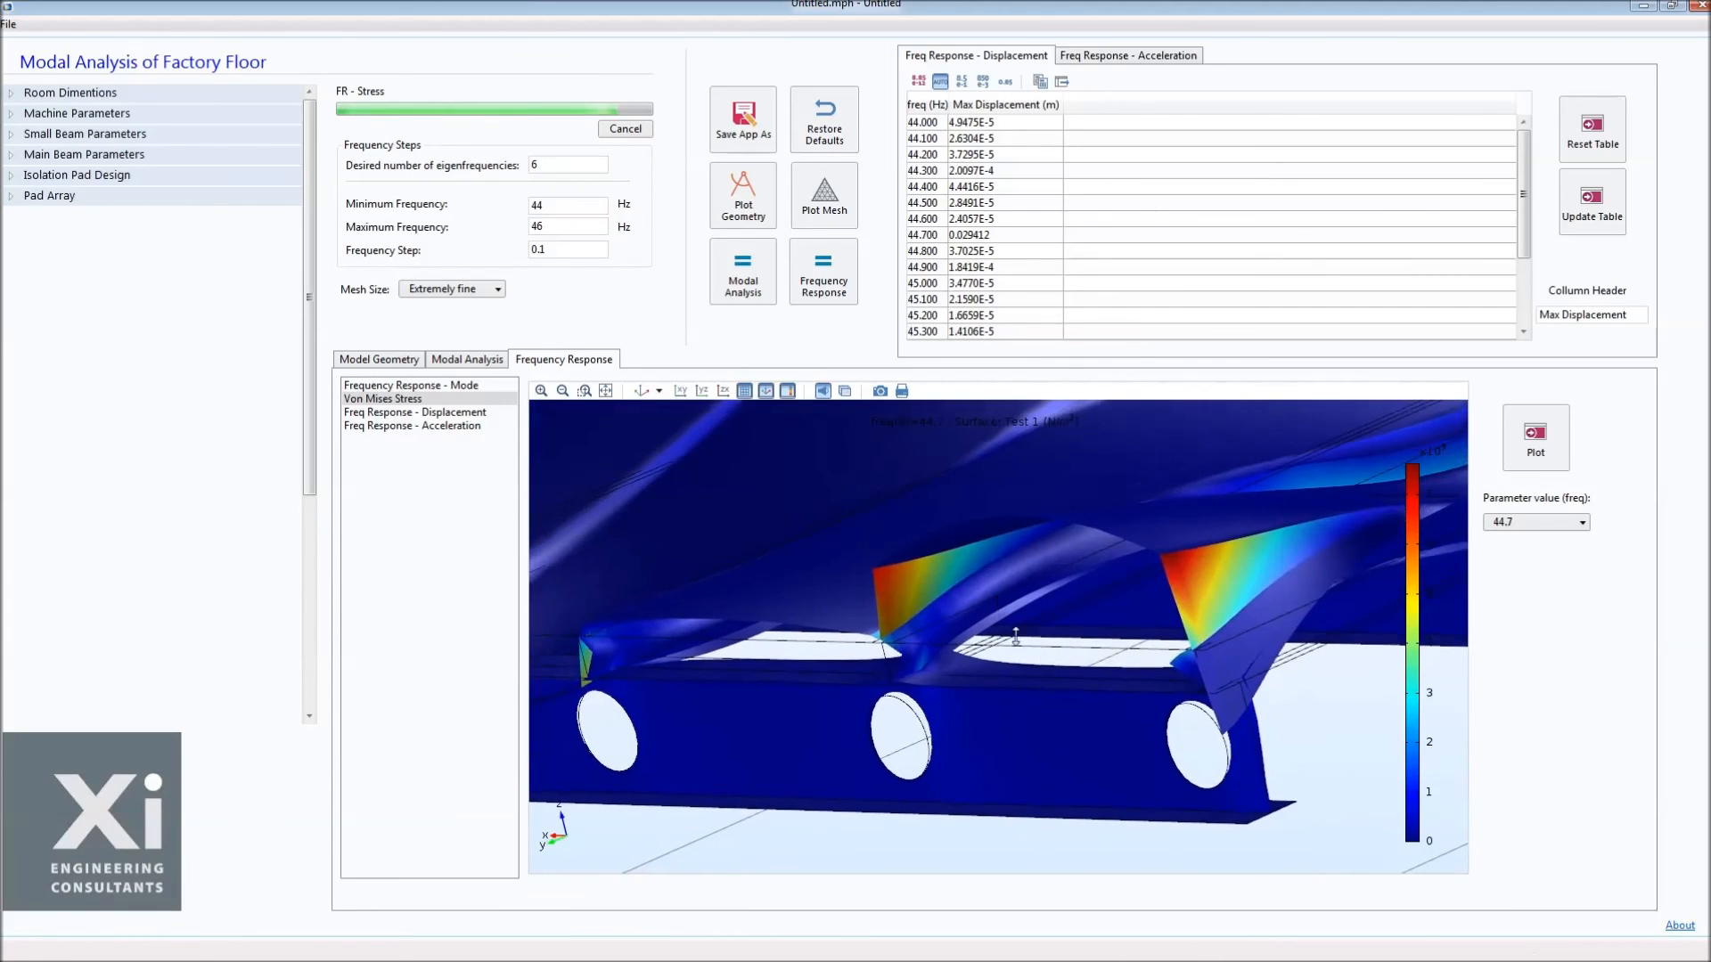
{"action": "scroll", "coordinate": [1061, 758], "scroll_direction": "down", "scroll_amount": 8}
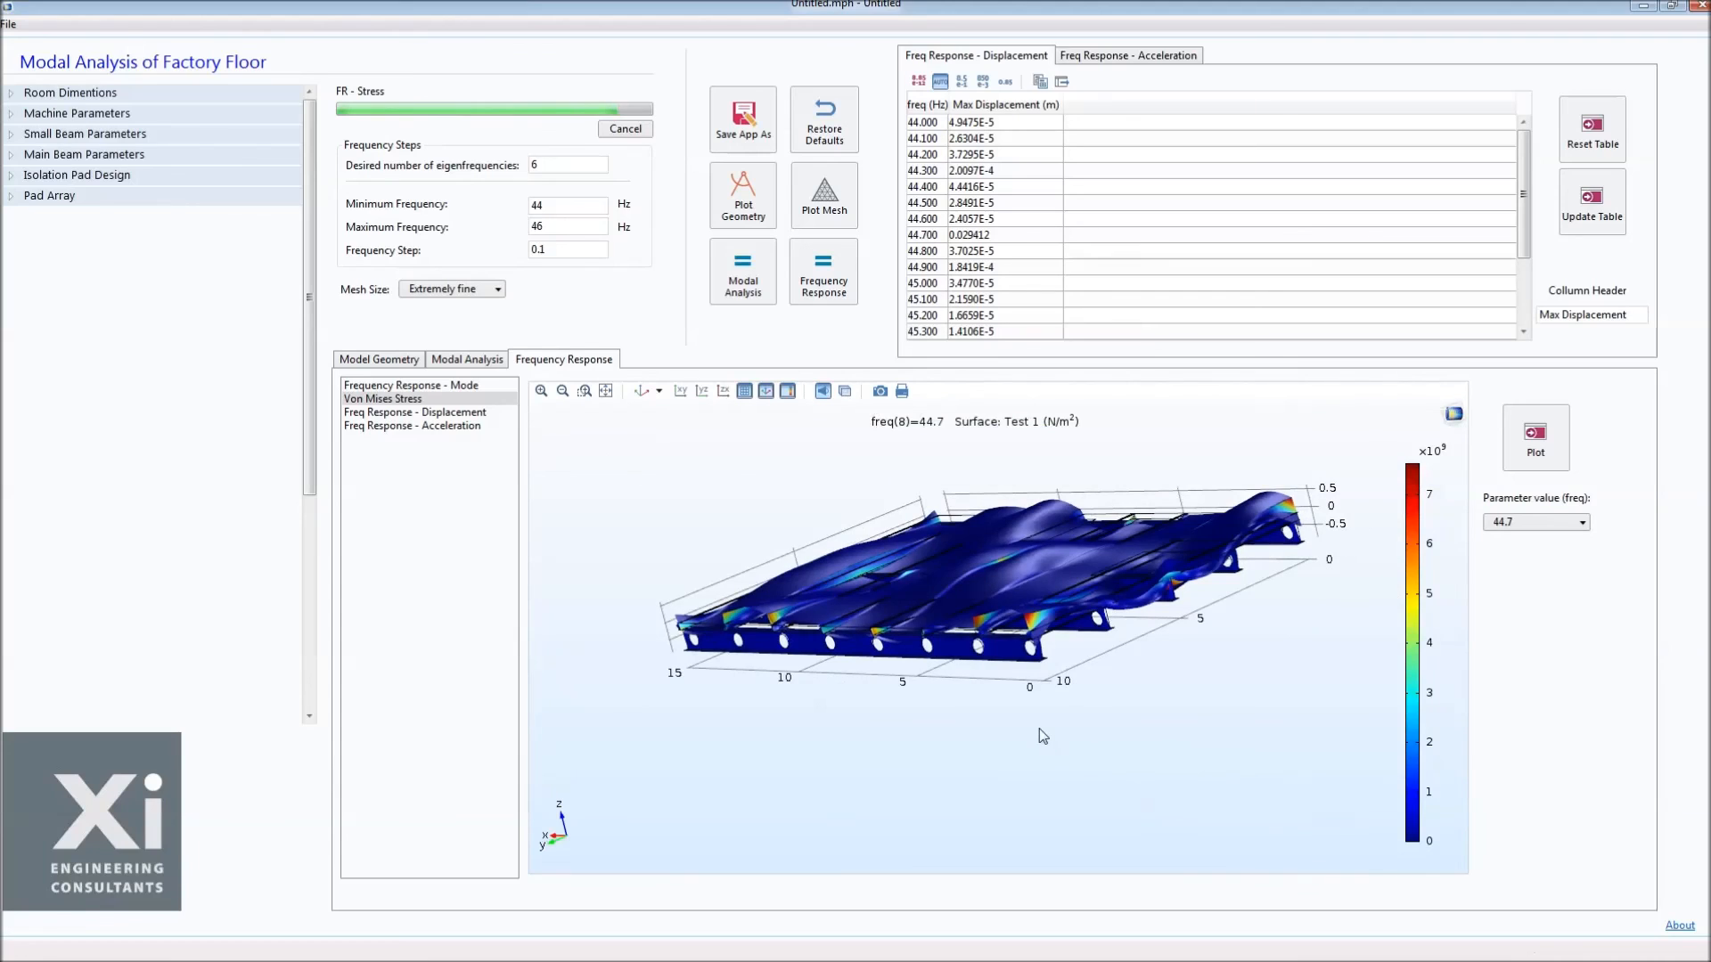
{"action": "left_click_drag", "start_coordinate": [1039, 729], "coordinate": [1080, 729]}
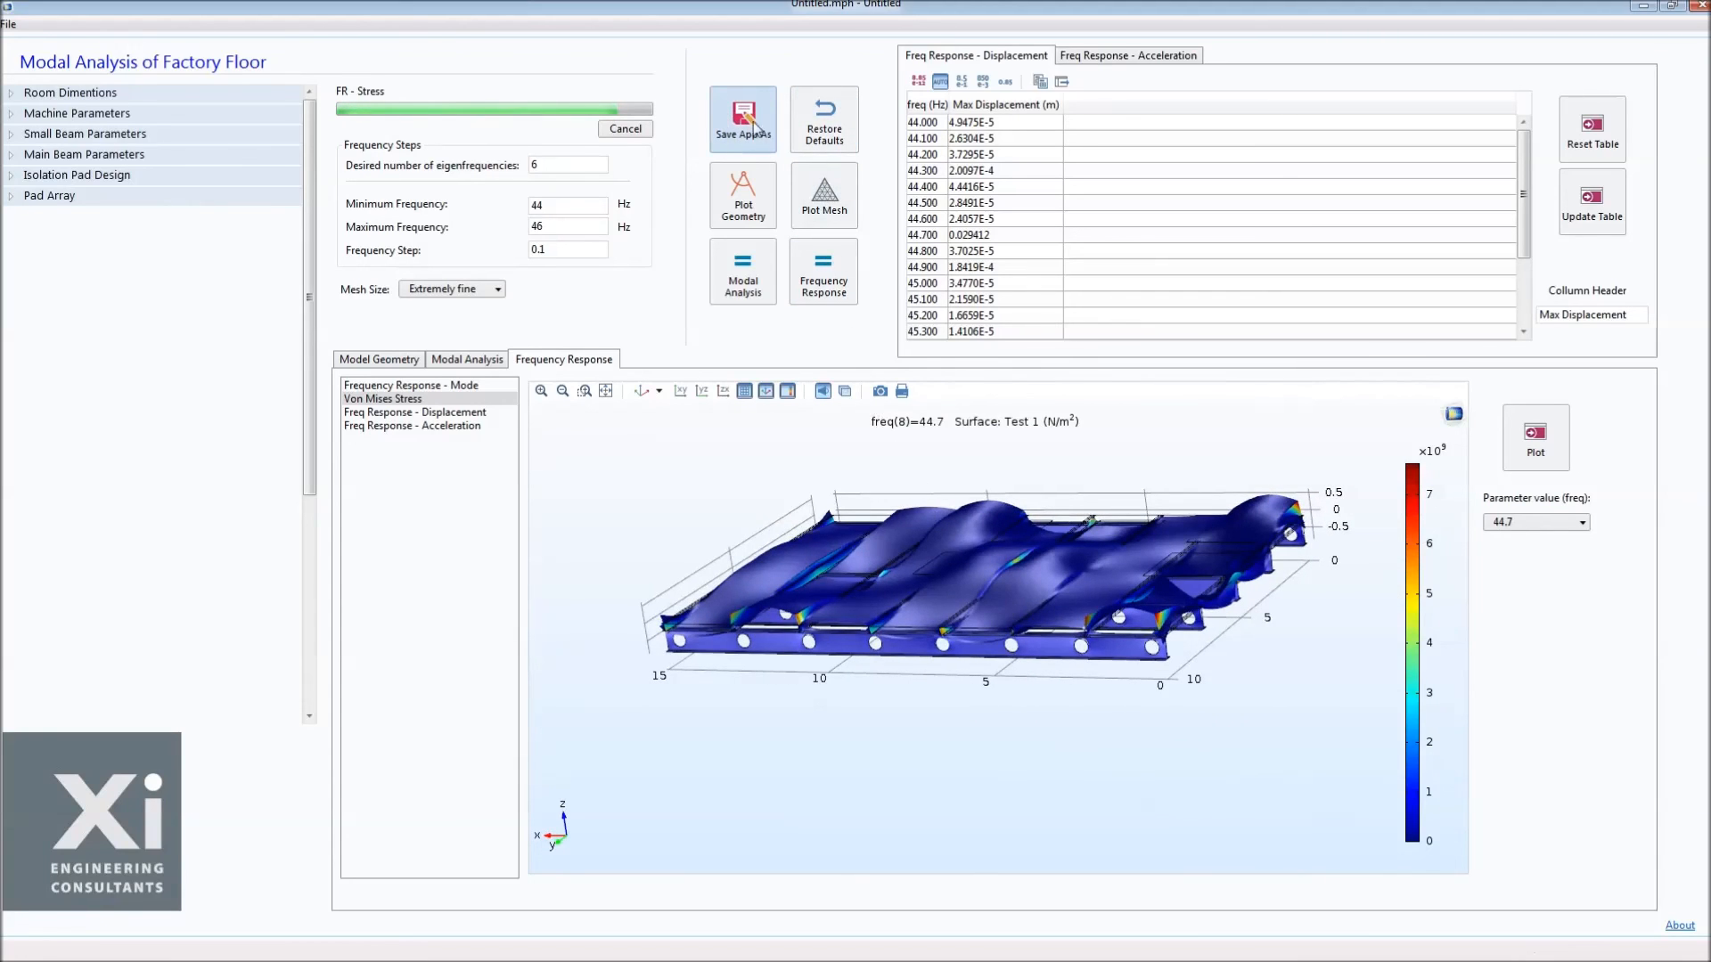
Restore the app's default parameters and plot the model geometry.
{"action": "left_click", "coordinate": [828, 126]}
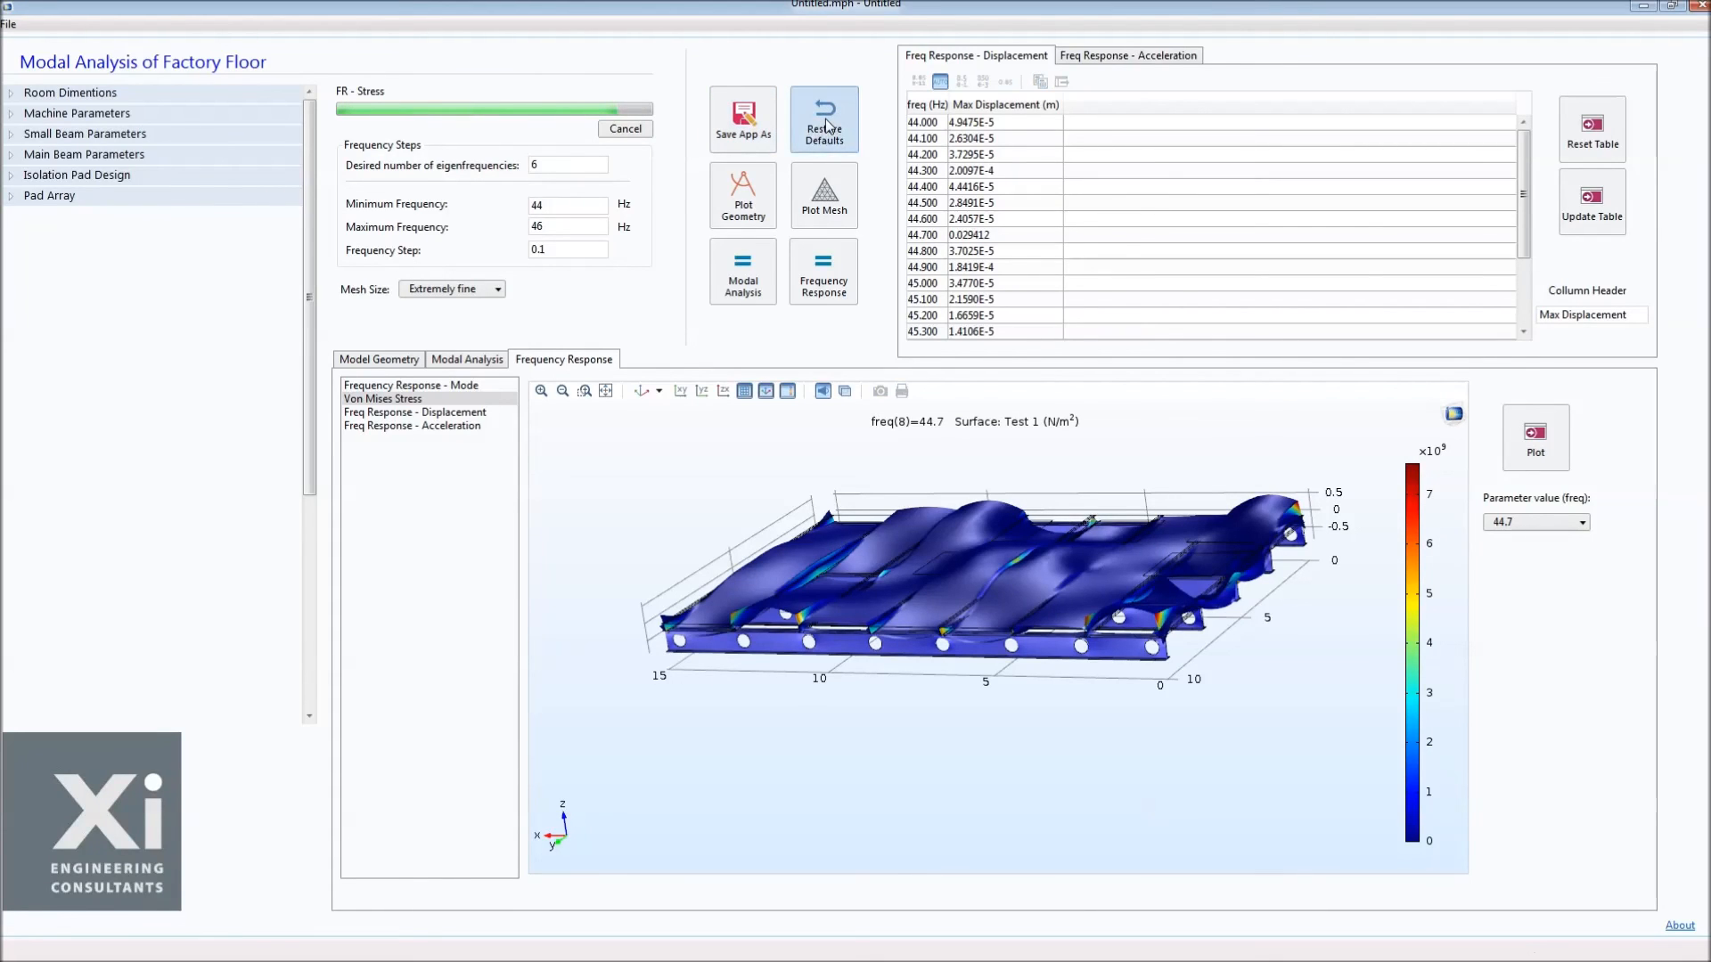
{"action": "left_click", "coordinate": [411, 360]}
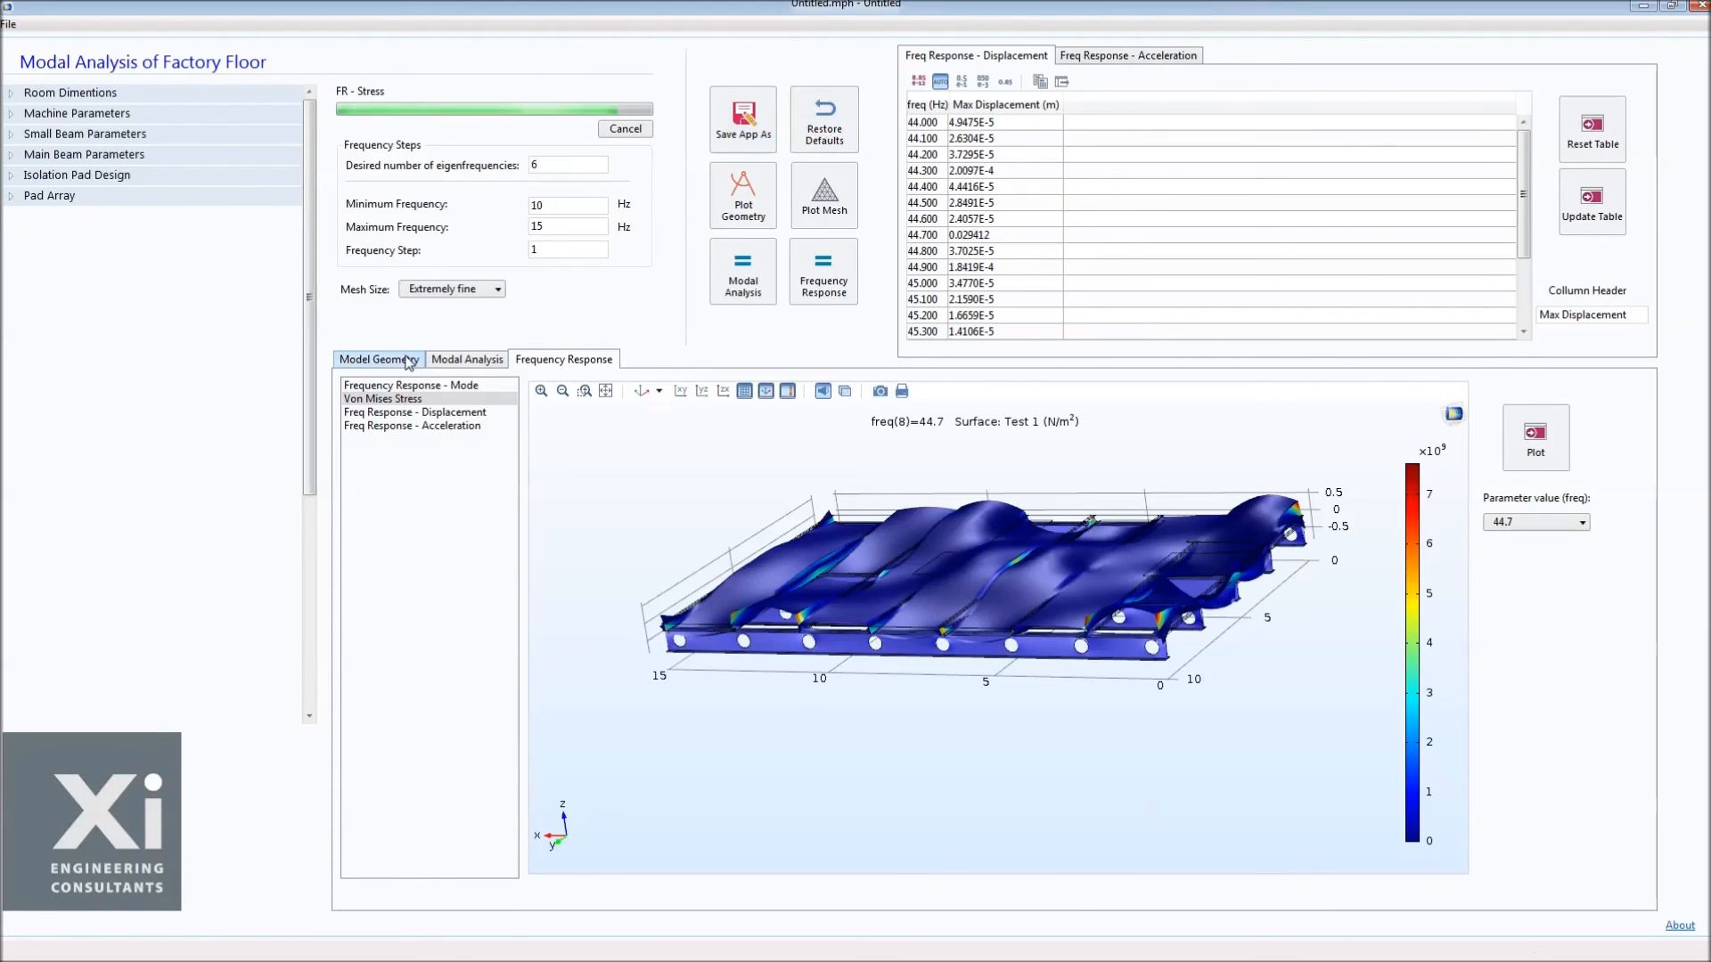
{"action": "left_click", "coordinate": [713, 211]}
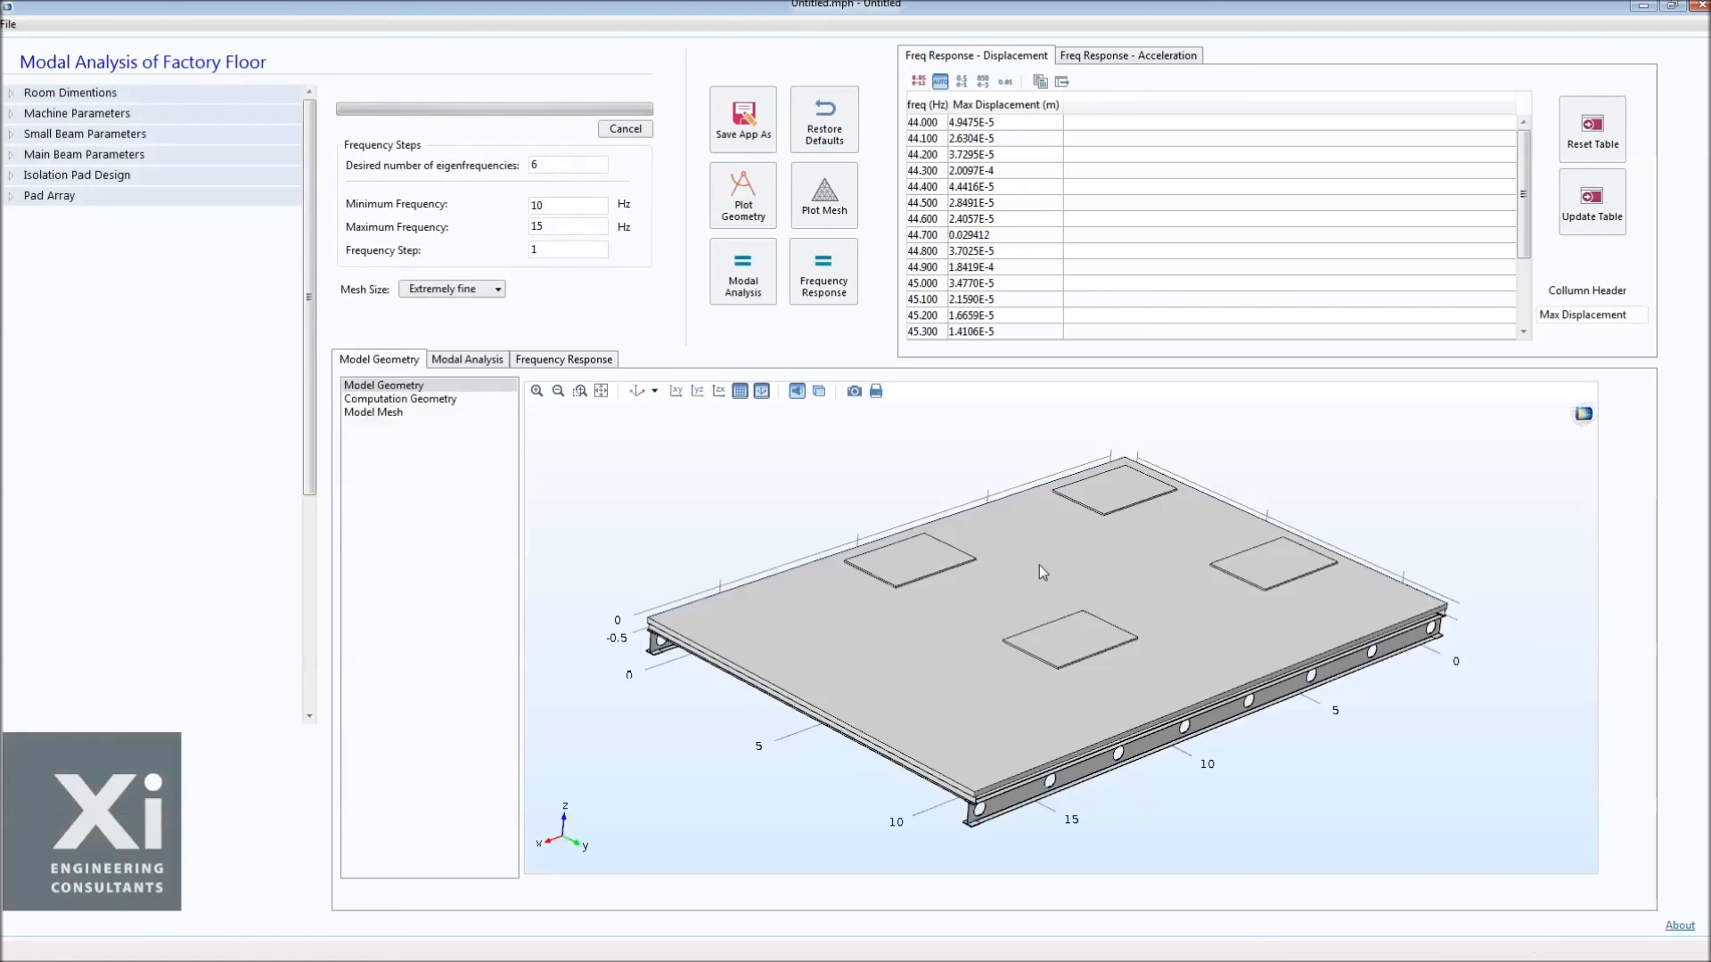
{"action": "mouse_move", "coordinate": [1047, 679]}
{"action": "left_mouse_down"}
{"action": "mouse_move", "coordinate": [1058, 603]}
{"action": "mouse_move", "coordinate": [1050, 717]}
{"action": "mouse_move", "coordinate": [1034, 670]}
{"action": "left_mouse_up"}
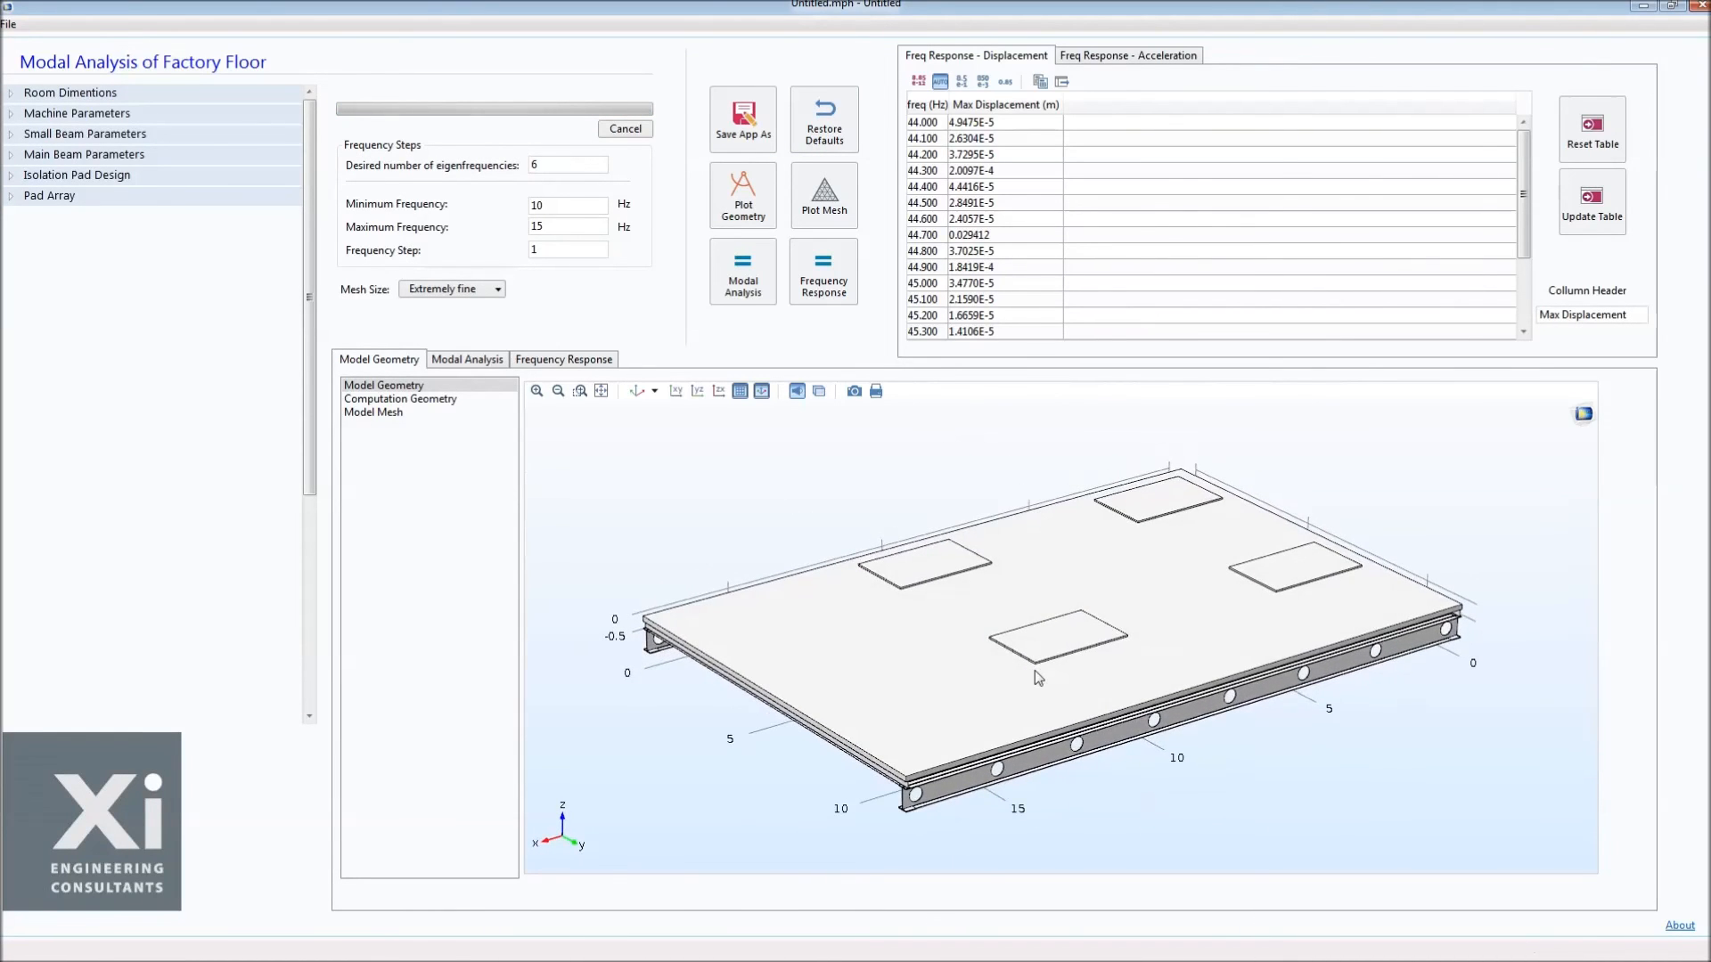